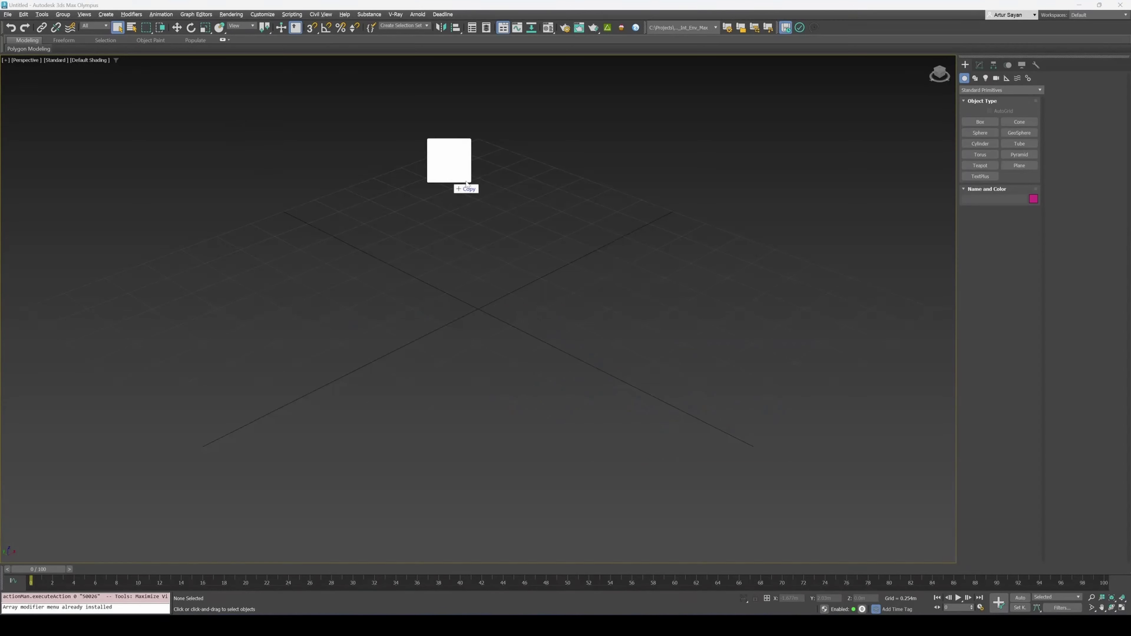
# Load the reference still as viewport background and environment map, and show the XYZ vanishing lines of the Perspective Match utility
pyautogui.moveTo(449, 162); pyautogui.dragTo(597, 285)
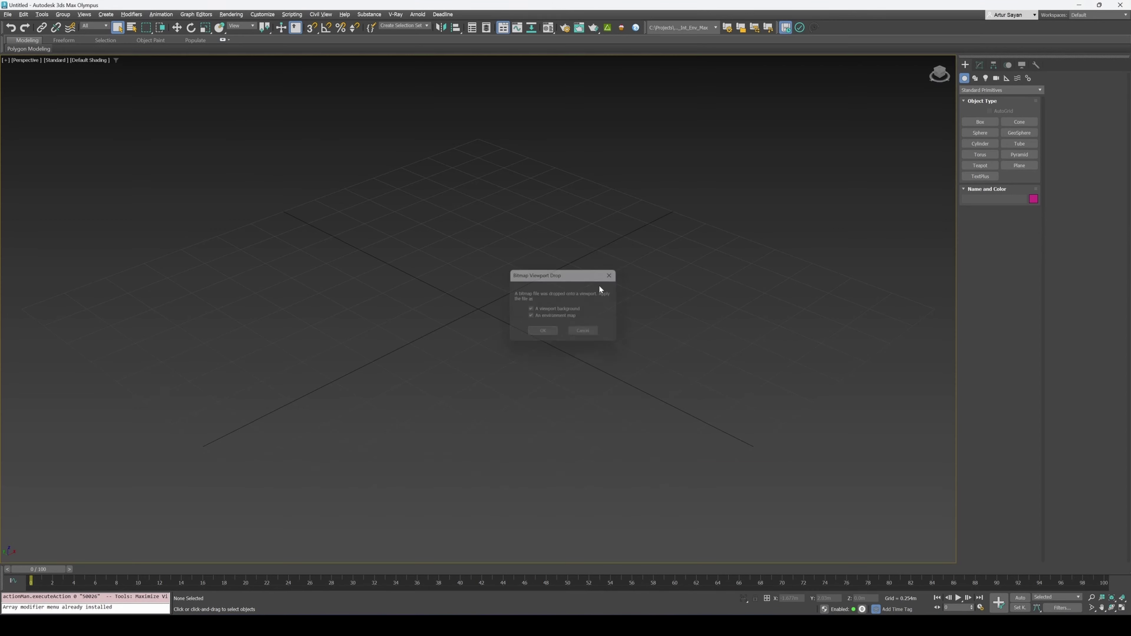
pyautogui.click(544, 330)
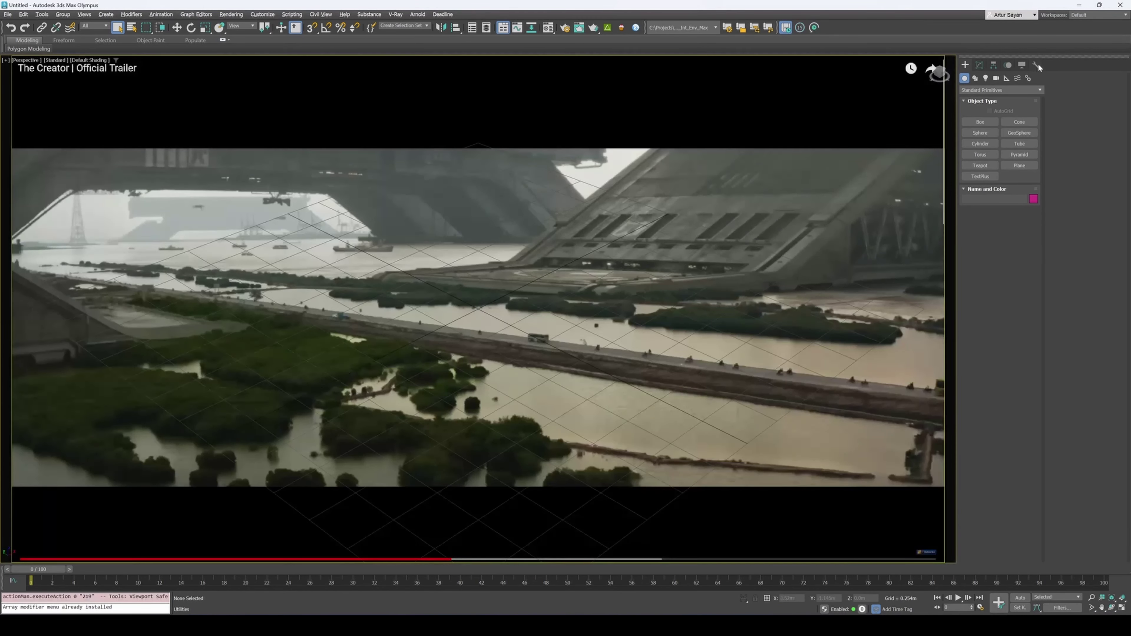
pyautogui.click(1036, 65)
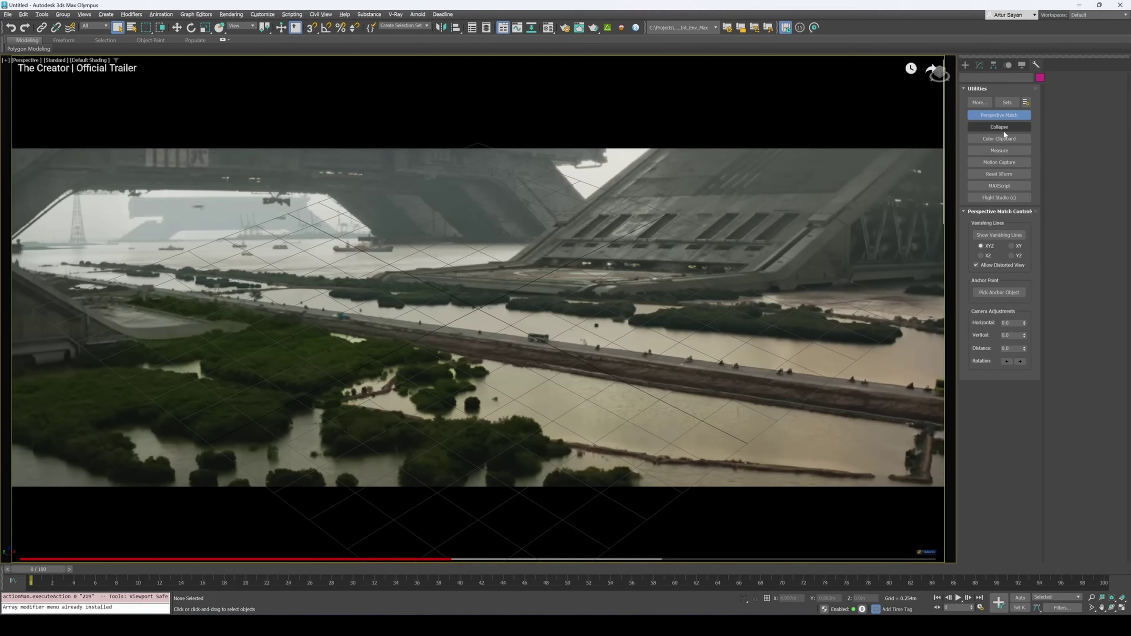
pyautogui.click(998, 234)
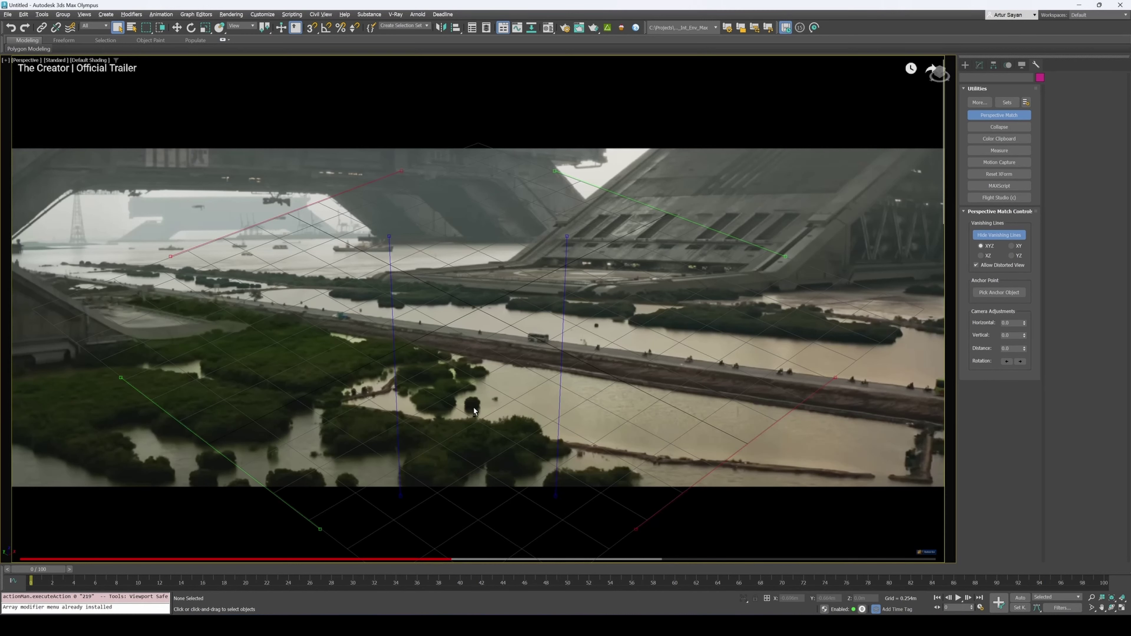
# Place the two vertical Z vanishing lines on the sloped building's far edge and on the distant lattice tower
pyautogui.keyDown('alt'); pyautogui.moveTo(474, 408); pyautogui.dragTo(469, 382, button='middle'); pyautogui.keyUp('alt')
pyautogui.hotkey('alt', 'z')
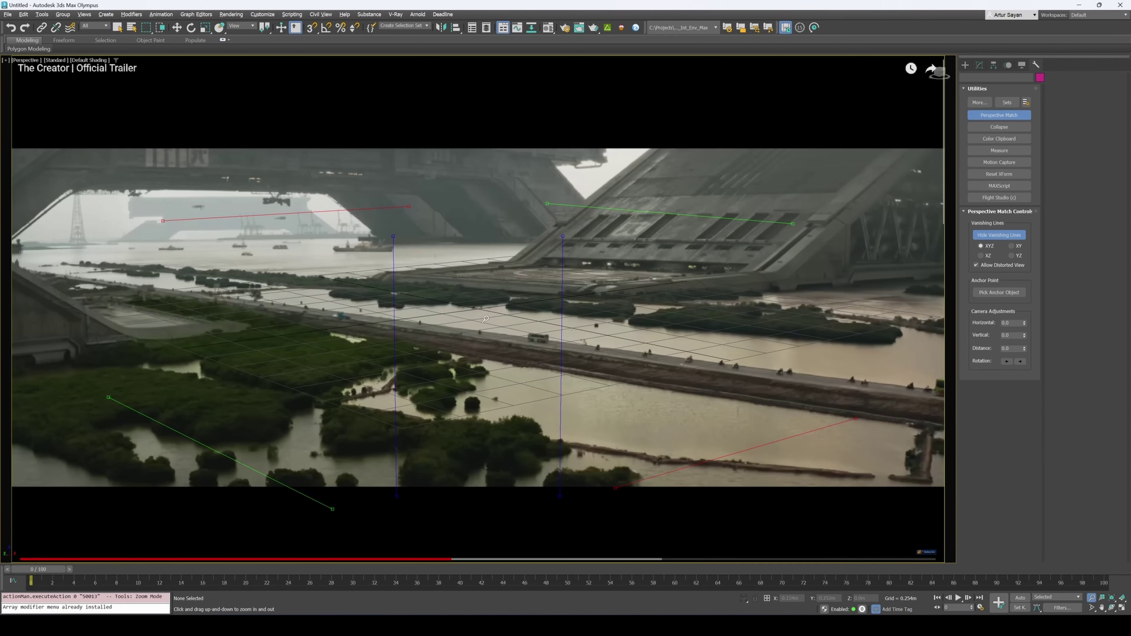
pyautogui.rightClick(486, 319)
pyautogui.moveTo(562, 365); pyautogui.dragTo(805, 224)
pyautogui.moveTo(853, 260); pyautogui.dragTo(848, 255)
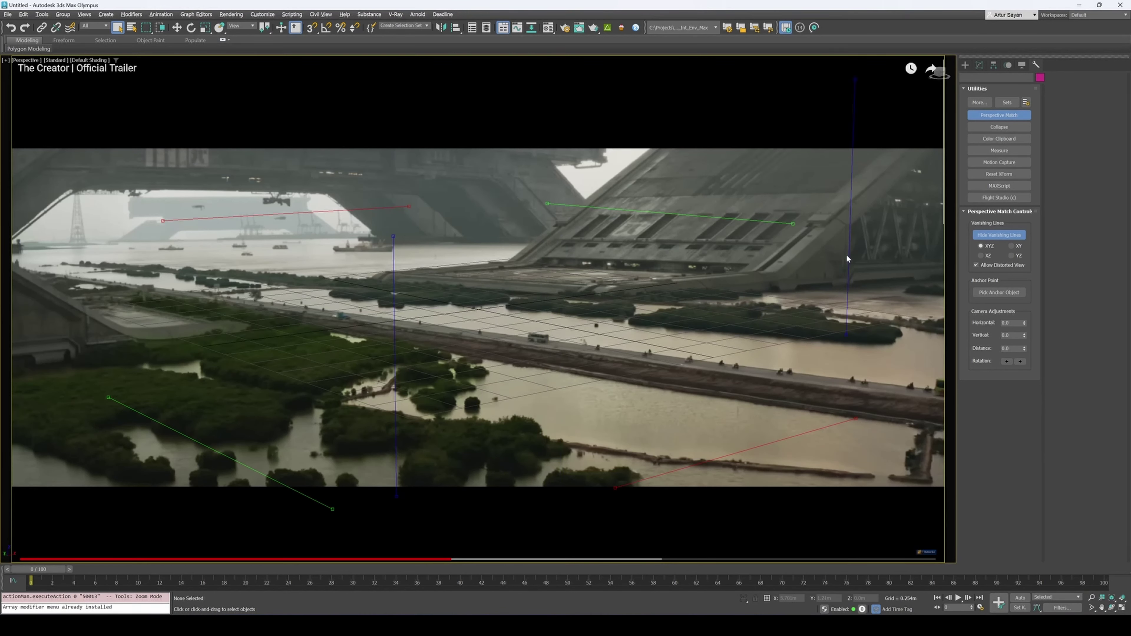
pyautogui.moveTo(395, 346); pyautogui.dragTo(79, 251)
# Align the Y vanishing lines with the road and sloped building, and the X lines with the building's base and distant horizon
pyautogui.moveTo(221, 453); pyautogui.dragTo(623, 357)
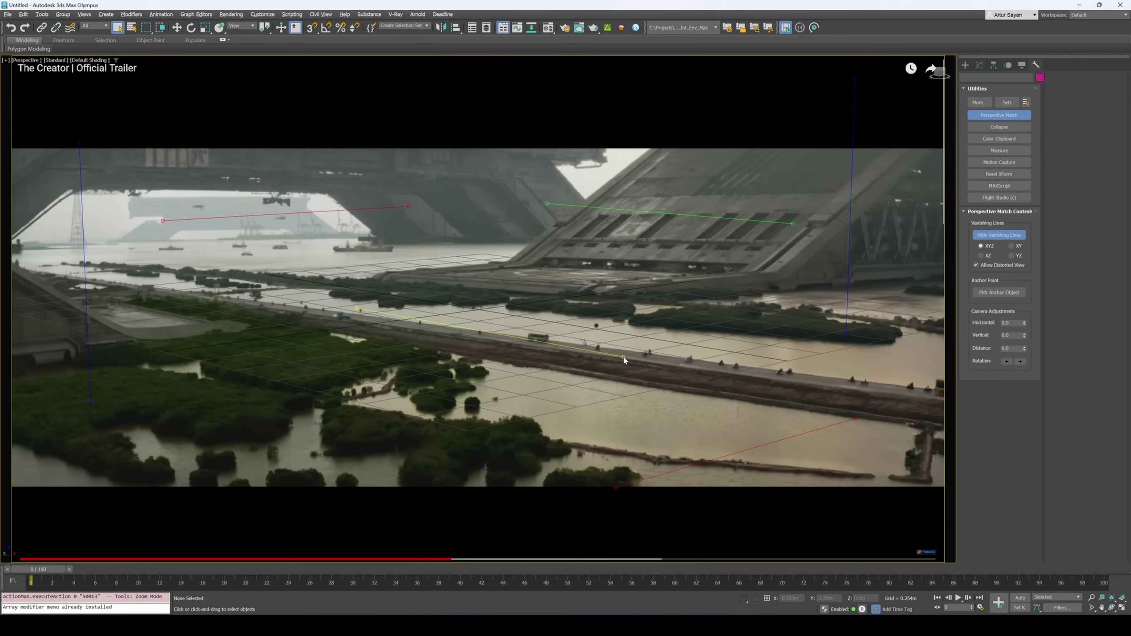
pyautogui.moveTo(738, 218); pyautogui.dragTo(737, 196)
pyautogui.moveTo(722, 463); pyautogui.dragTo(902, 277)
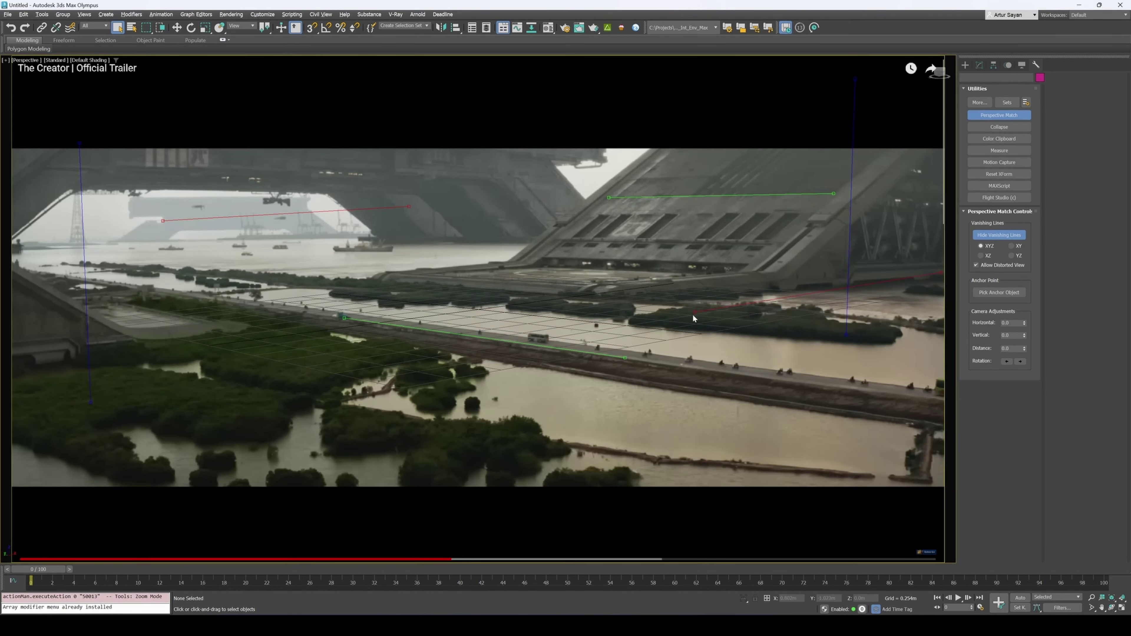
pyautogui.moveTo(197, 219); pyautogui.dragTo(275, 246)
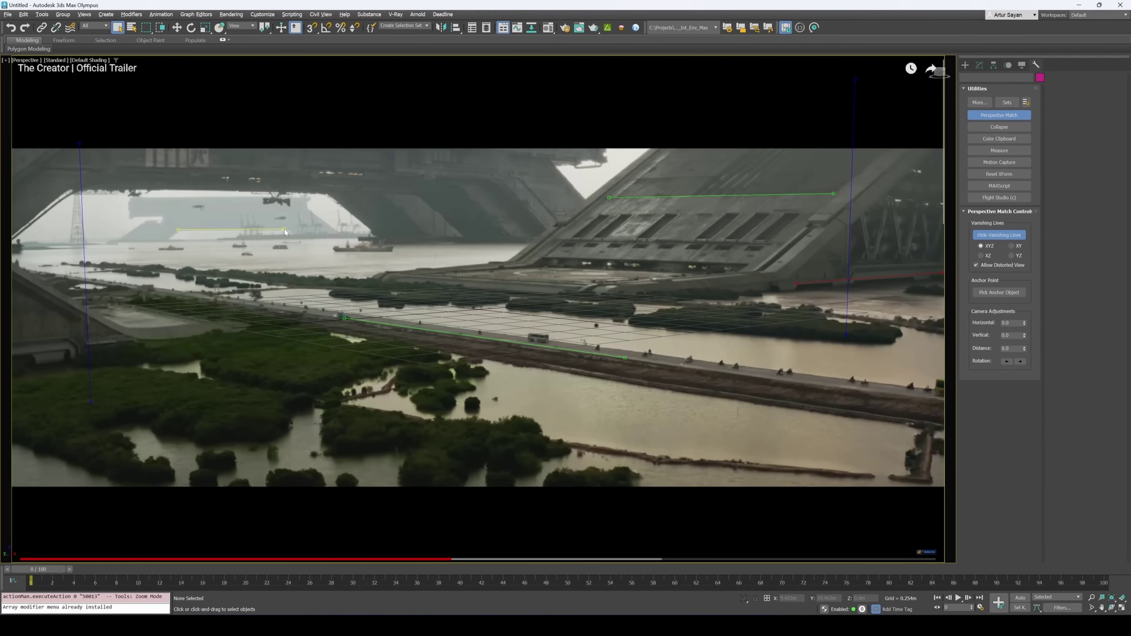
# Draw a ground plane about 25.9 m long and 15.9 m wide across the water area of the reference
pyautogui.keyDown('ctrl'); pyautogui.rightClick(570, 273); pyautogui.keyUp('ctrl')
pyautogui.click(580, 246)
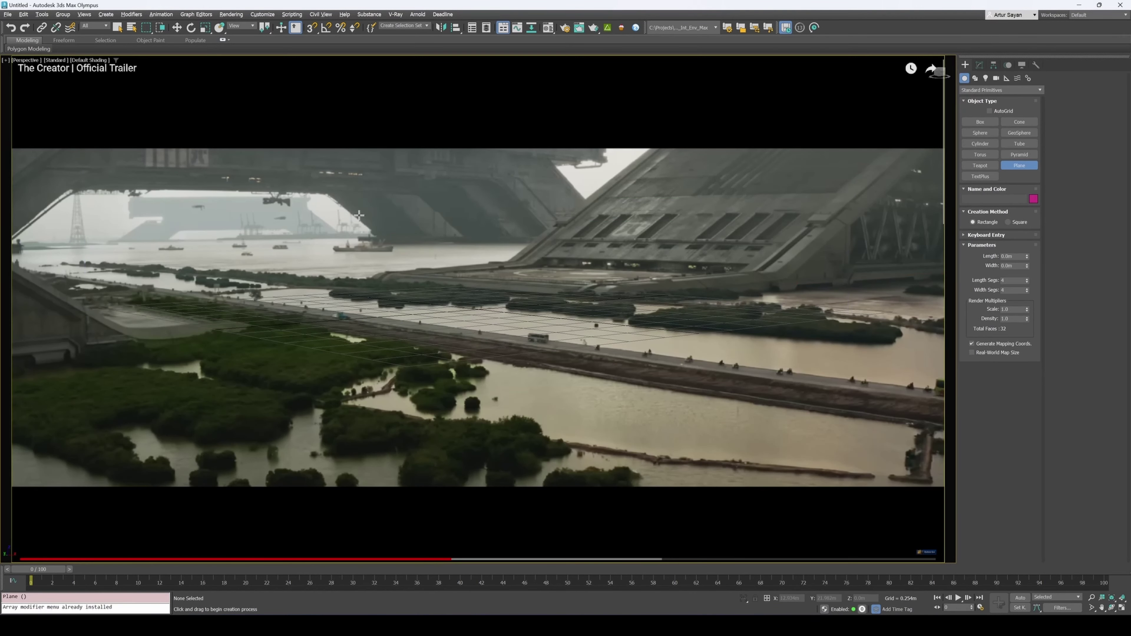
pyautogui.moveTo(365, 234); pyautogui.dragTo(548, 609)
pyautogui.rightClick(629, 311)
# Set the ground plane's length segments and width segments to 20 each
pyautogui.click(980, 65)
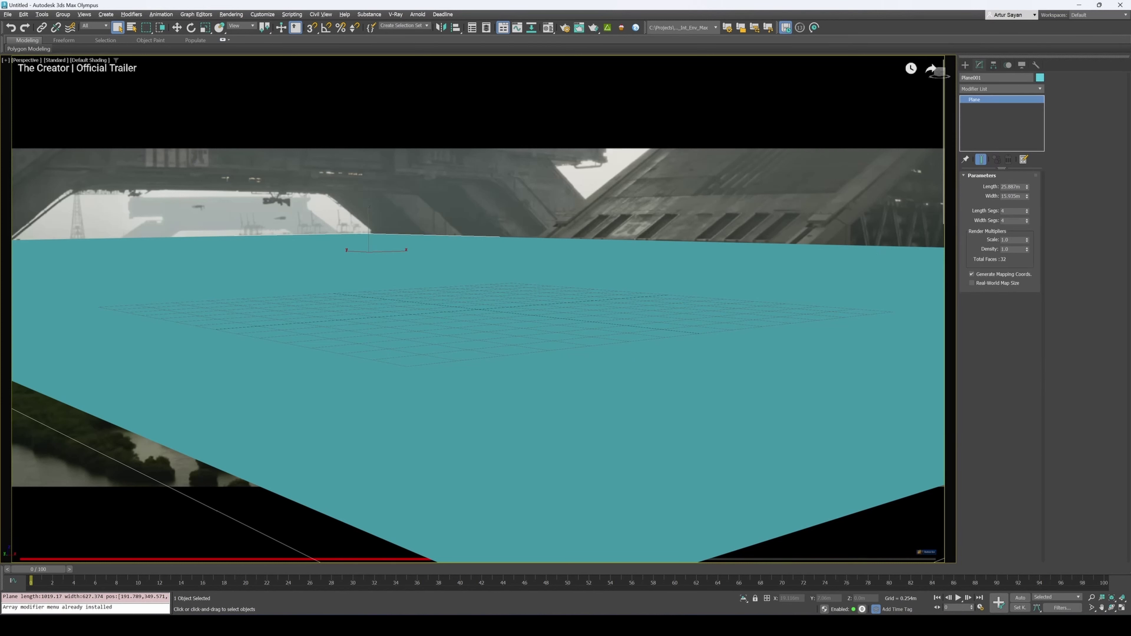
pyautogui.moveTo(1014, 212); pyautogui.dragTo(880, 189)
pyautogui.write('20')
pyautogui.press('Tab')
pyautogui.write('20')
pyautogui.press('Return')
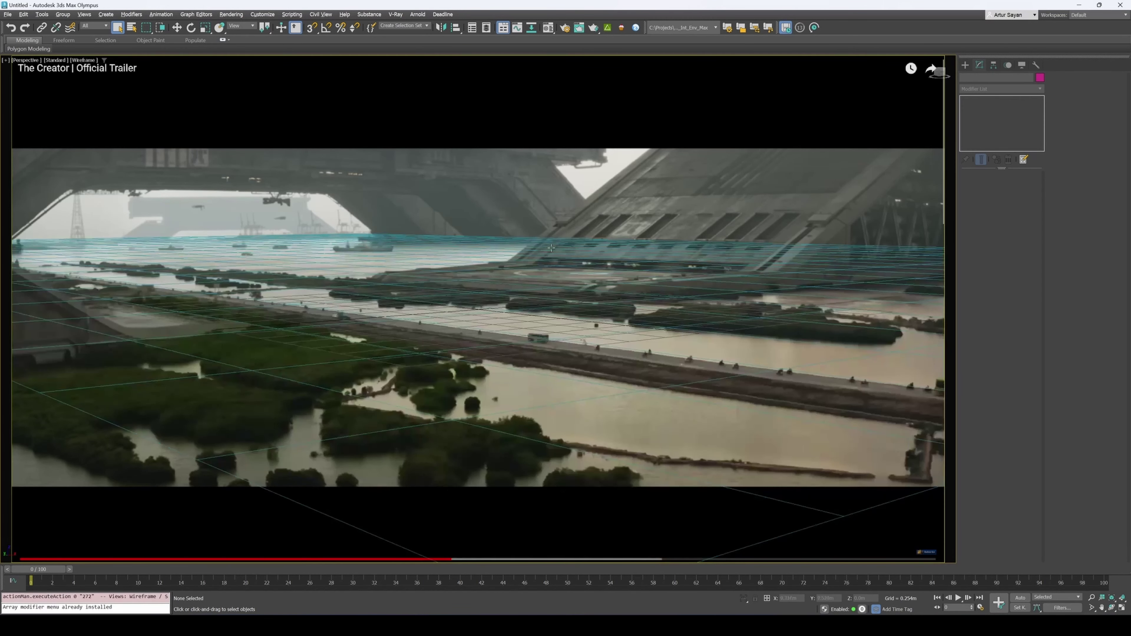
# Show the scene in wireframe and export the selected plane and camera as Alembic to cameraMatch.abc, replacing the existing file
pyautogui.hotkey('ctrl', 'a')
pyautogui.press('F3')
pyautogui.click(8, 13)
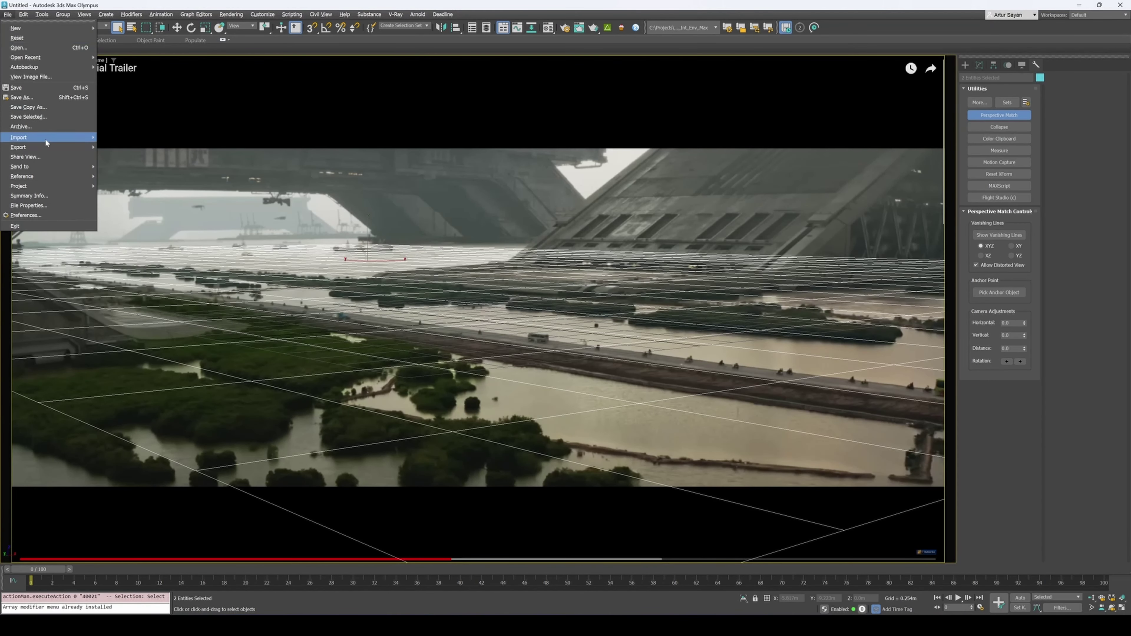
pyautogui.moveTo(27, 144)
pyautogui.click(129, 157)
pyautogui.click(609, 380)
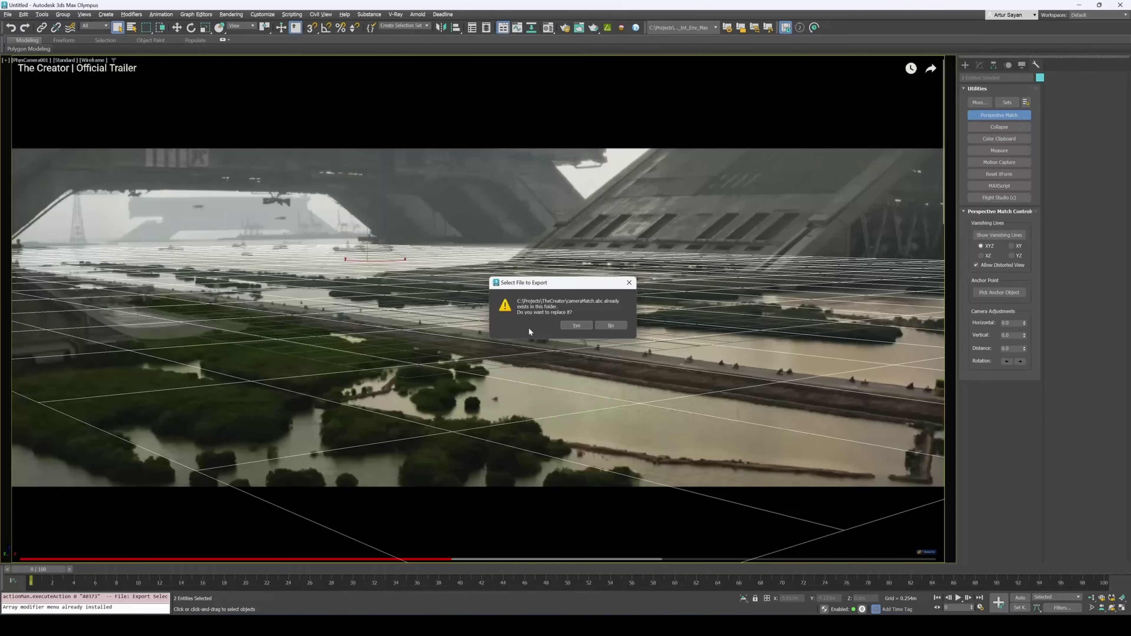
pyautogui.click(576, 327)
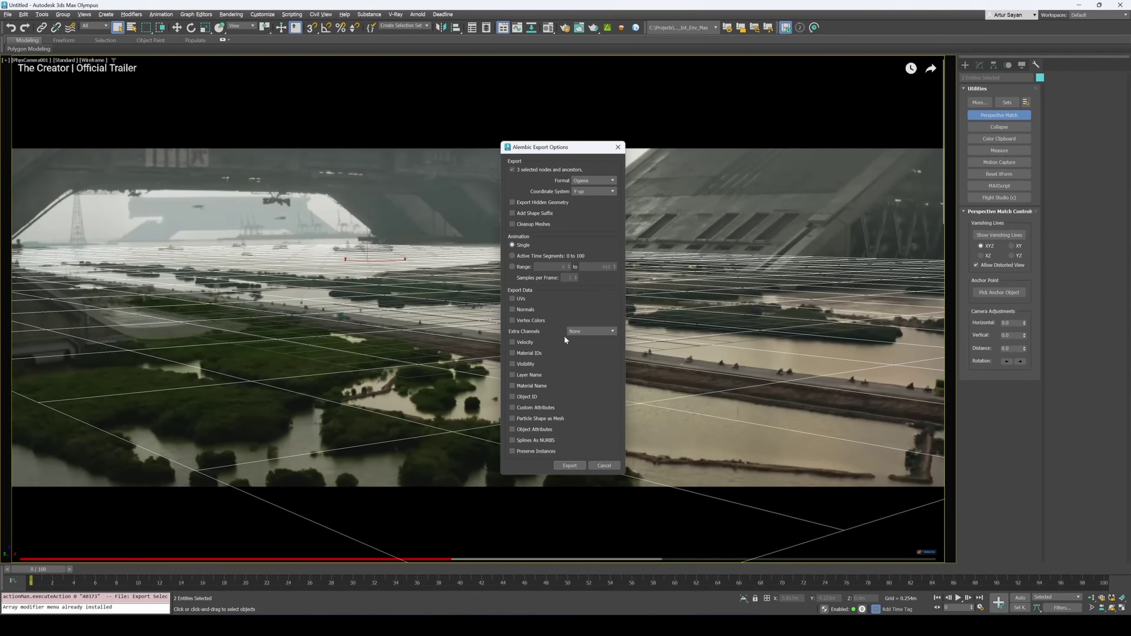
pyautogui.click(570, 465)
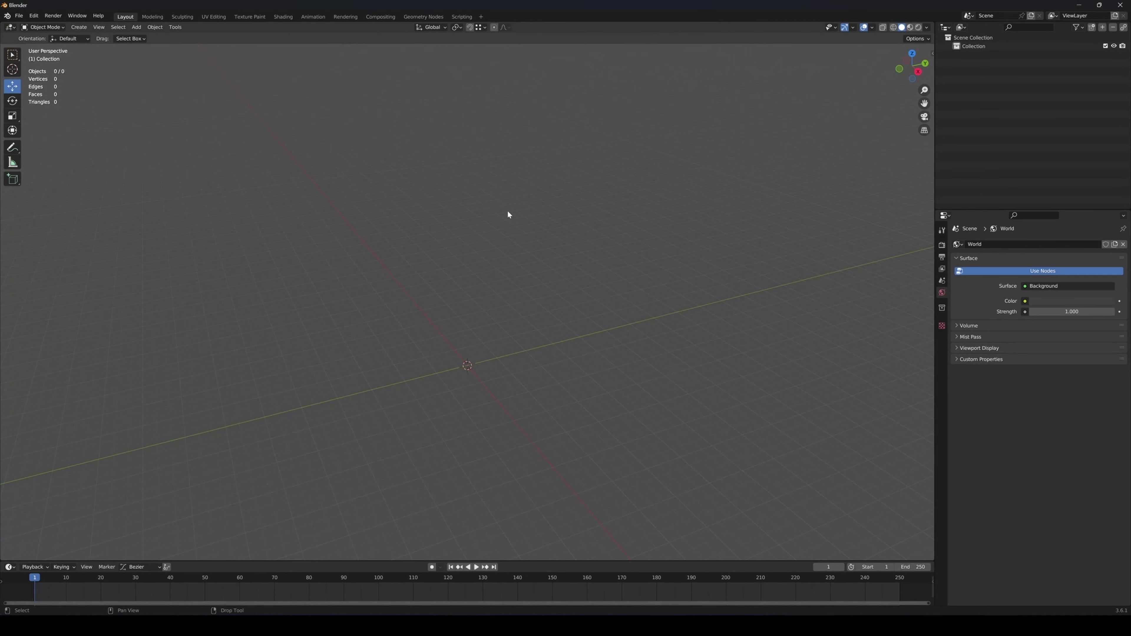
# Switch to Blender and import the Alembic file cameraMatch.abc from the TheCreator folder
pyautogui.click(18, 15)
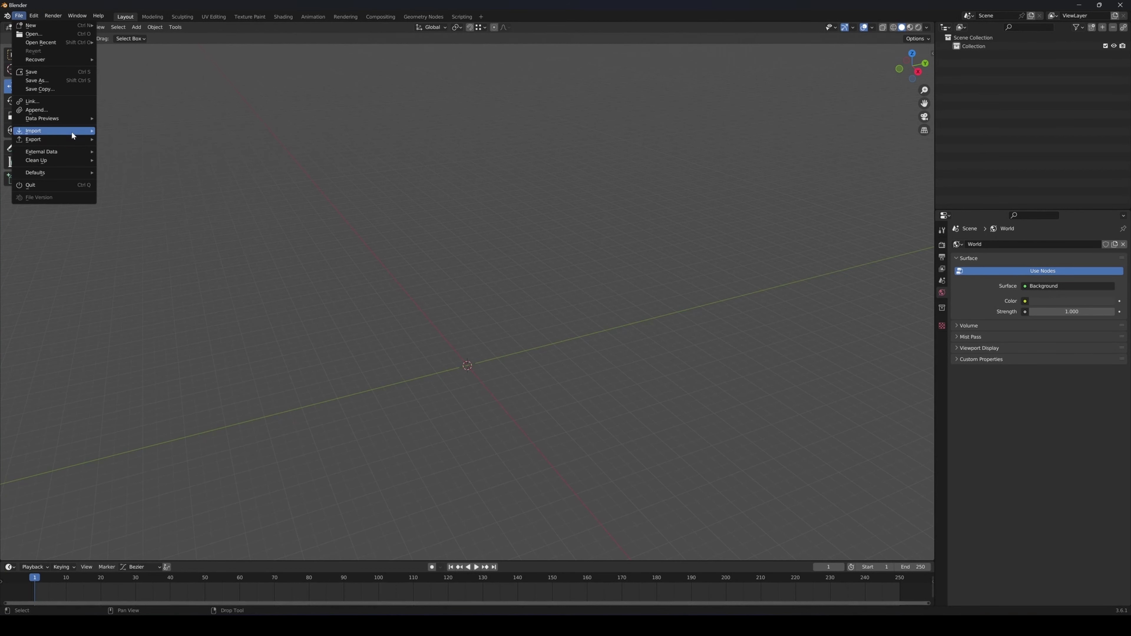
pyautogui.moveTo(72, 131)
pyautogui.click(147, 139)
pyautogui.click(426, 172)
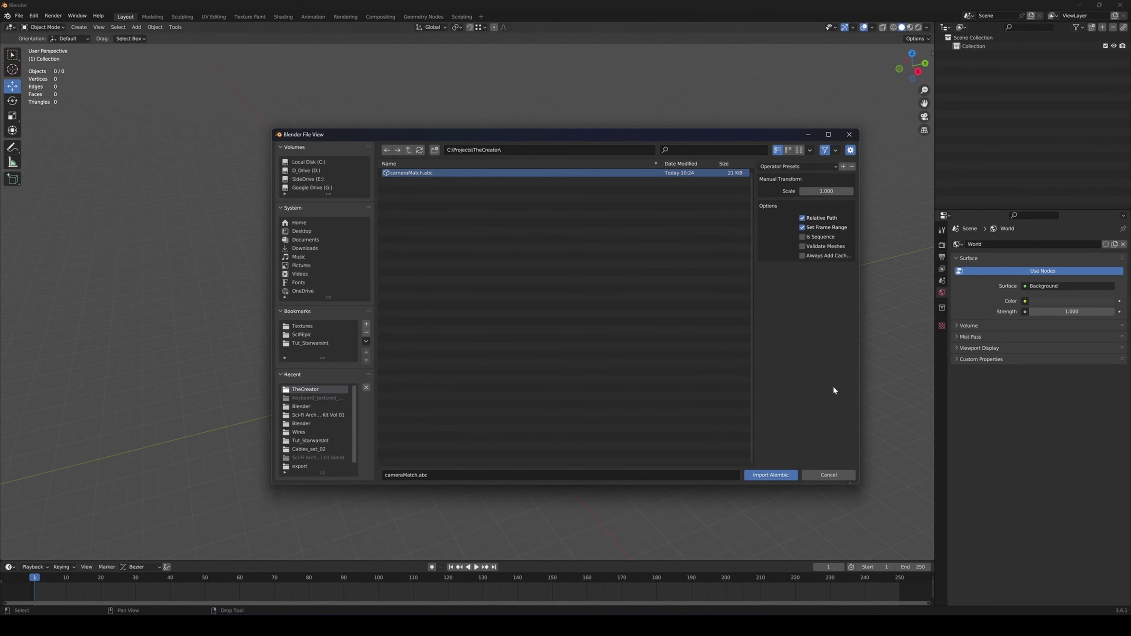
pyautogui.click(772, 474)
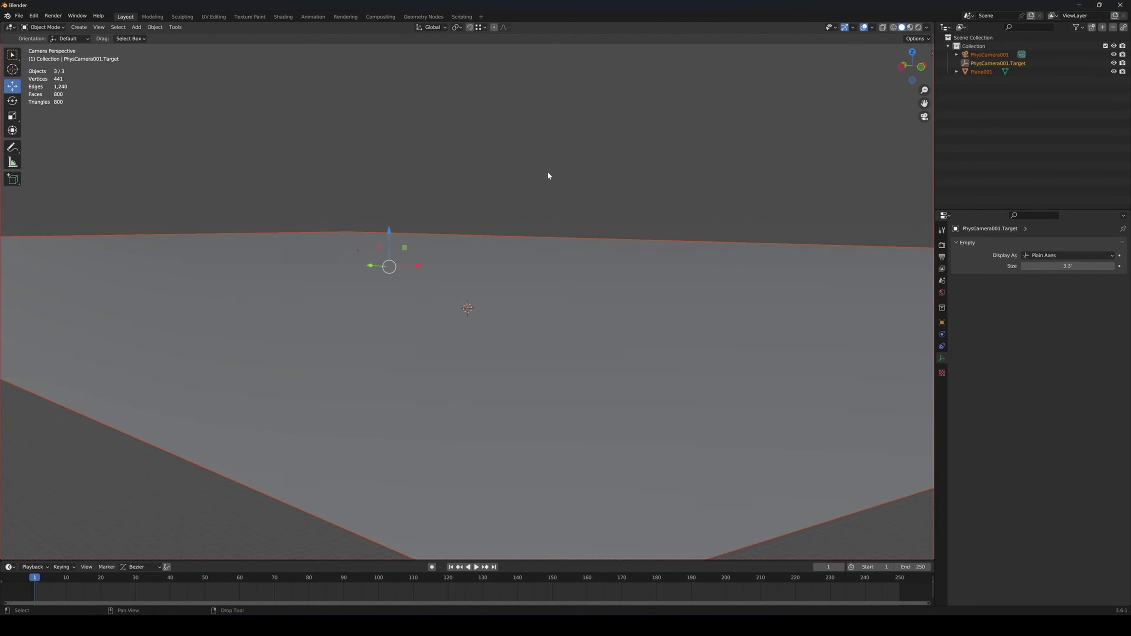
pyautogui.click(1121, 5)
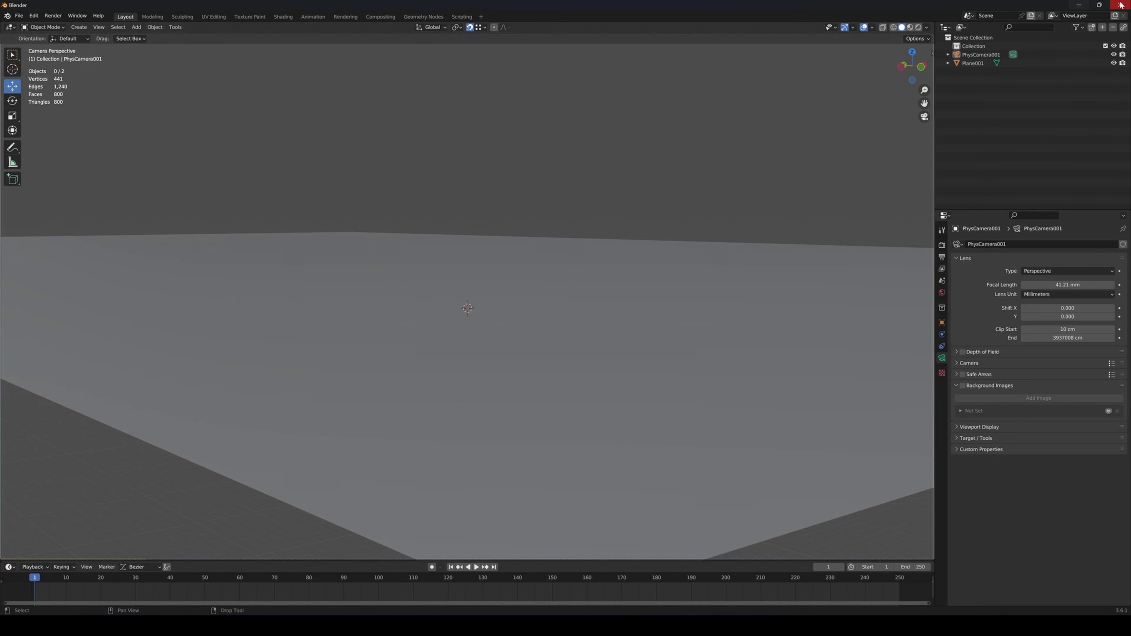
# Enable background images on PhysCamera001 and add Ref.png from the TheCreator folder as the image
pyautogui.click(997, 56)
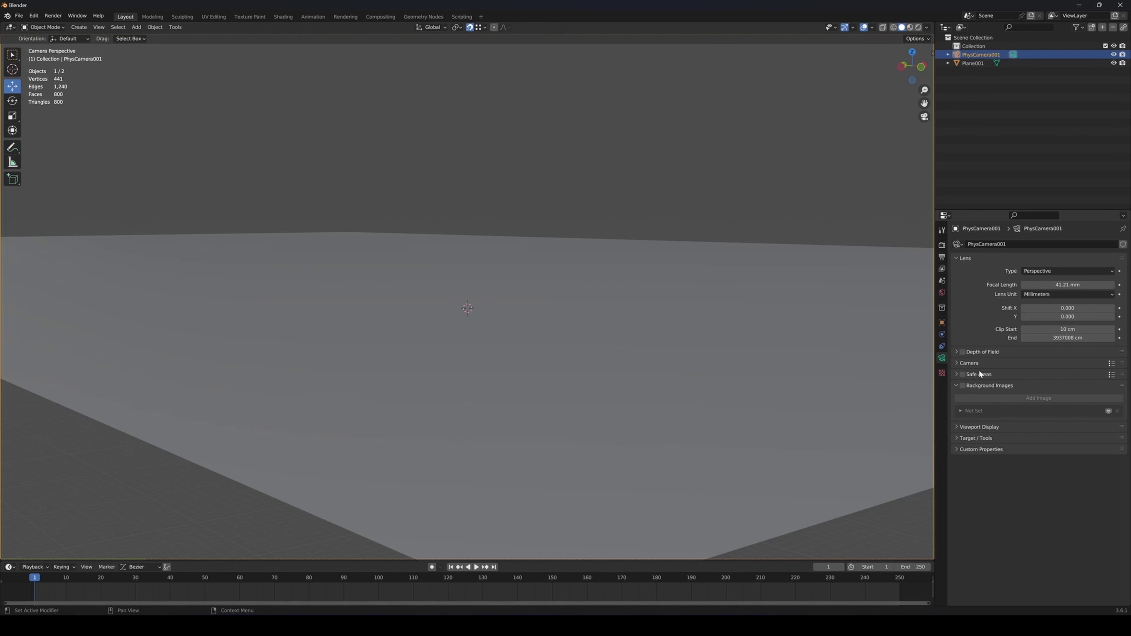
pyautogui.click(962, 385)
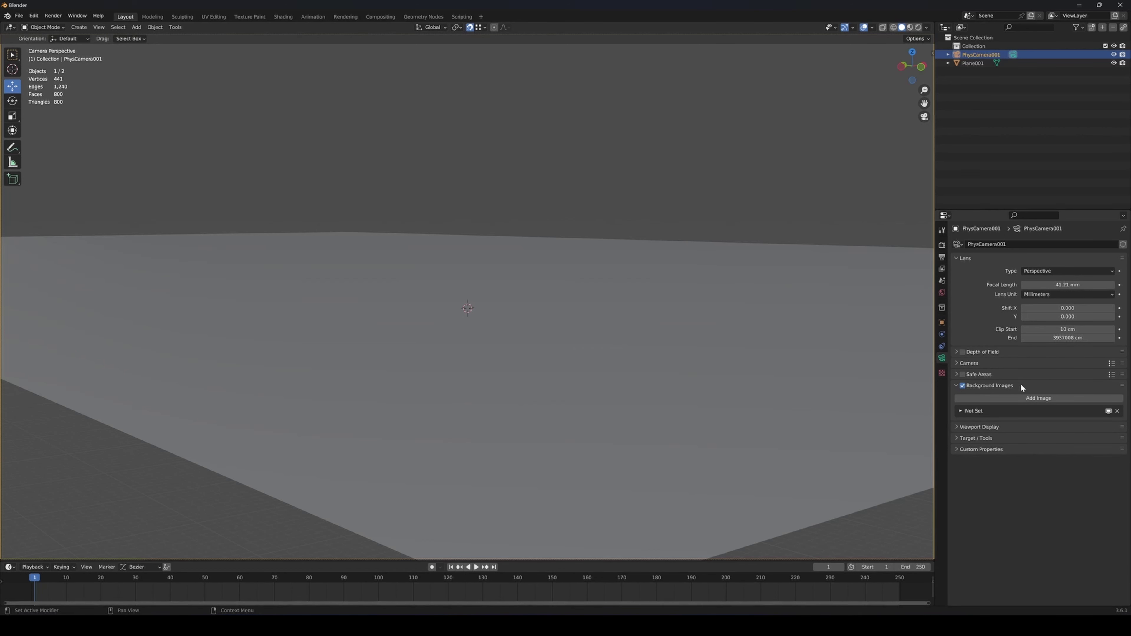
pyautogui.click(1036, 399)
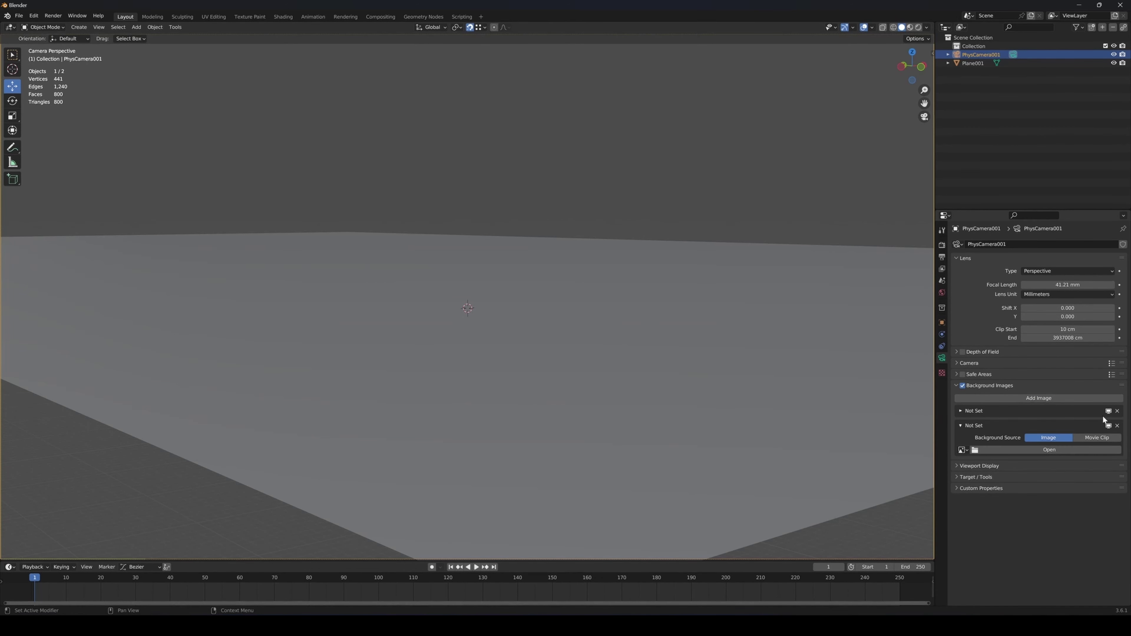
pyautogui.click(1041, 449)
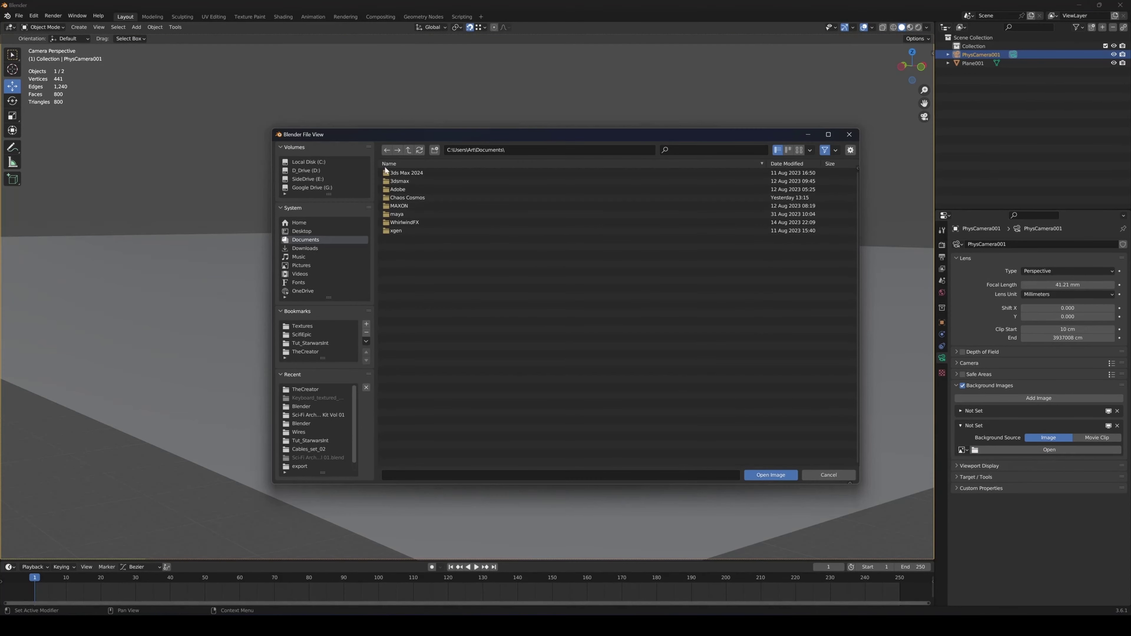
pyautogui.click(305, 352)
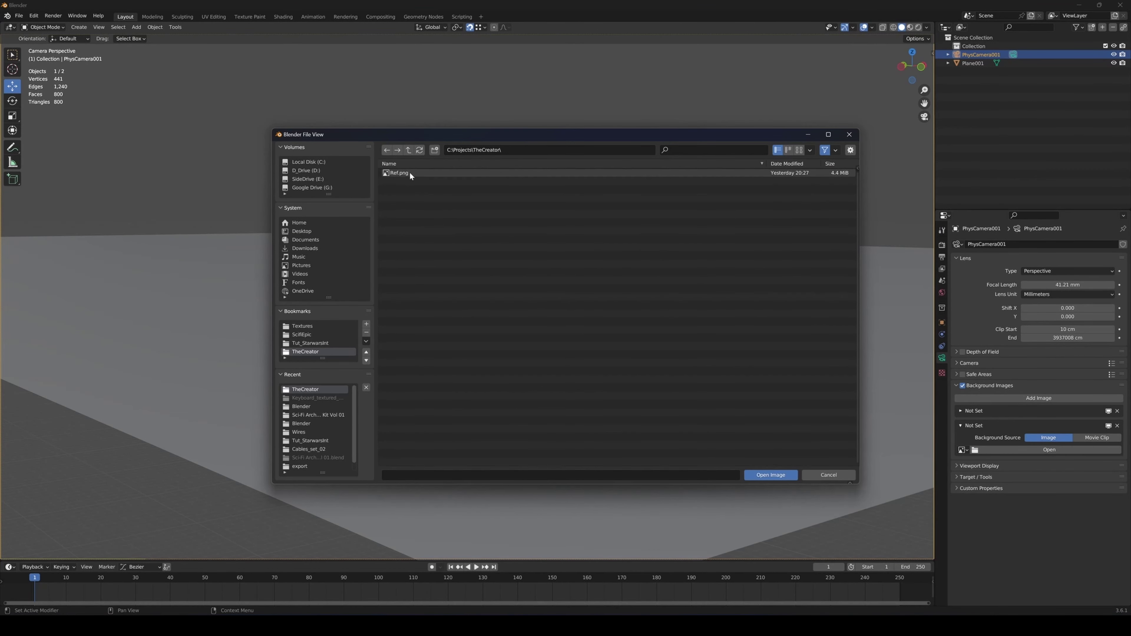
pyautogui.click(398, 173)
pyautogui.click(767, 475)
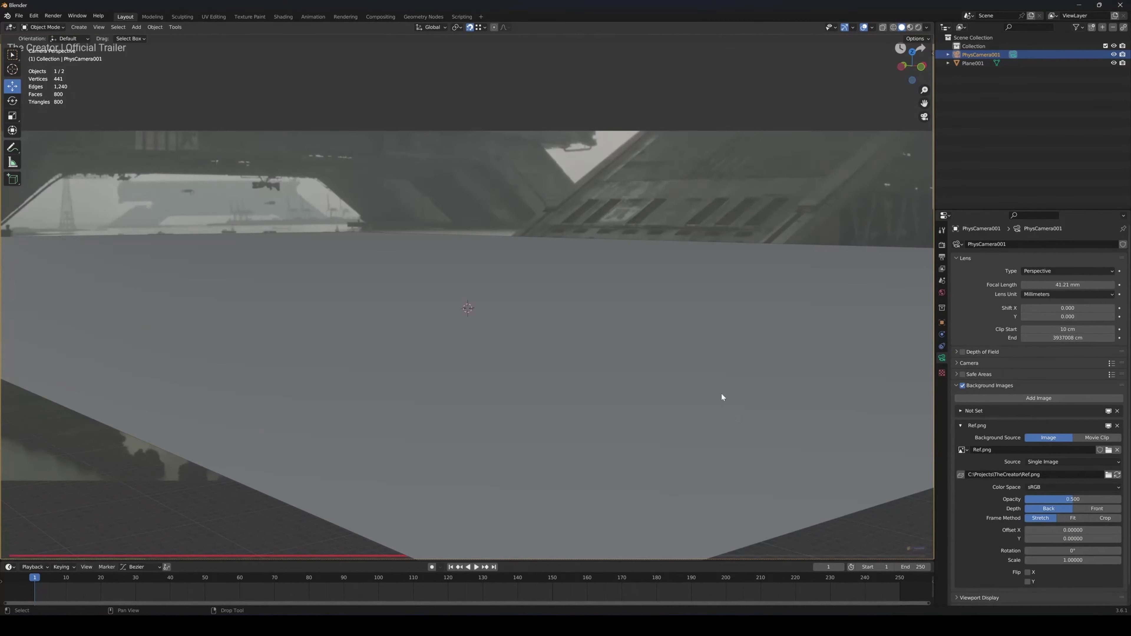
# Set the camera background image's opacity to 1
pyautogui.click(1072, 484)
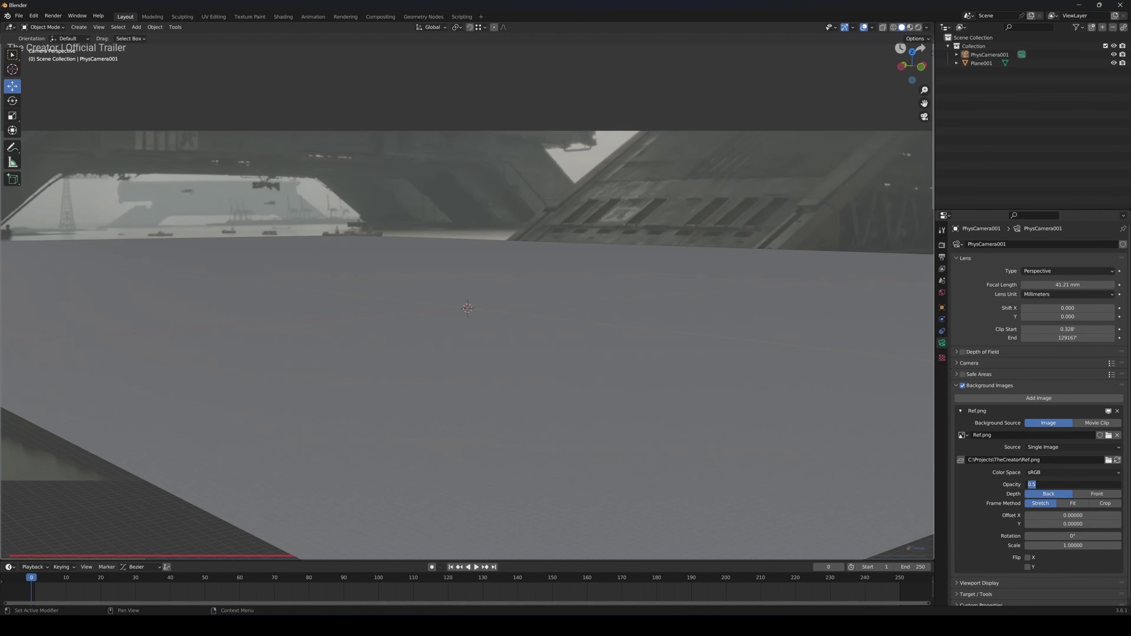
pyautogui.write('1')
pyautogui.press('Return')
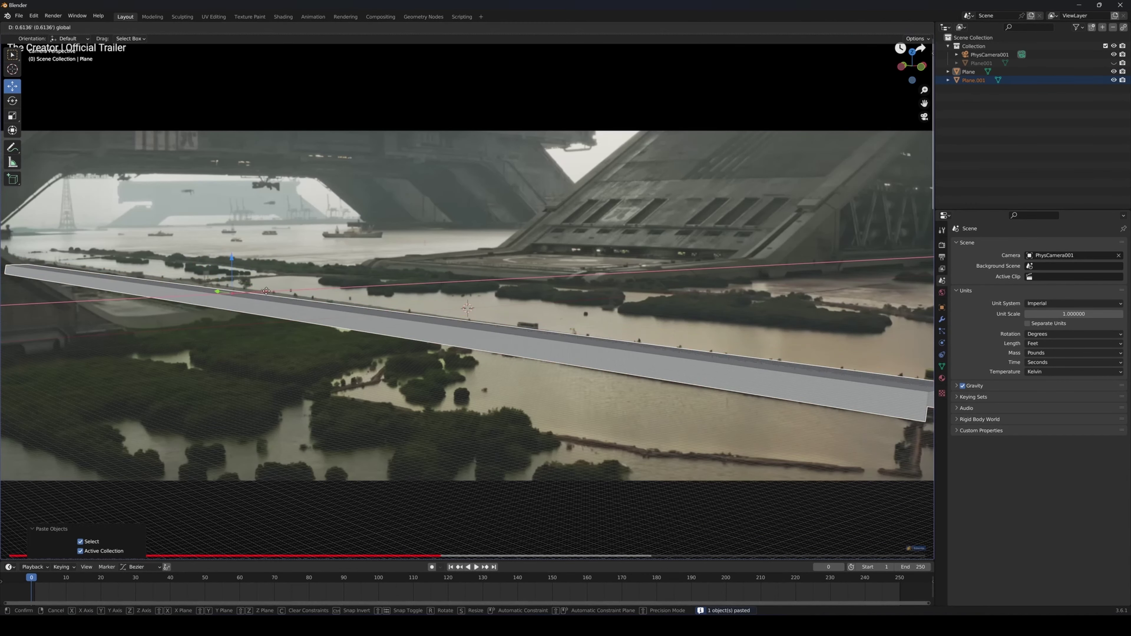
# Move the pasted road strip along X by about -2.84 ft onto the far bank, show wireframe, and duplicate the strip
pyautogui.moveTo(270, 291); pyautogui.dragTo(539, 286)
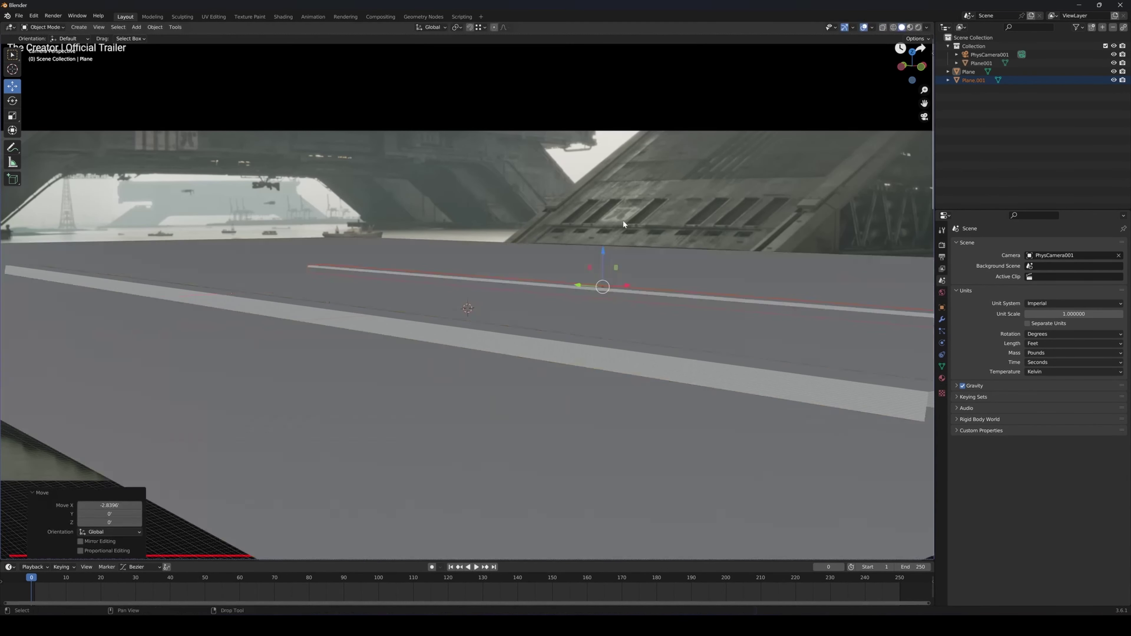
pyautogui.hotkey('shift', 'z')
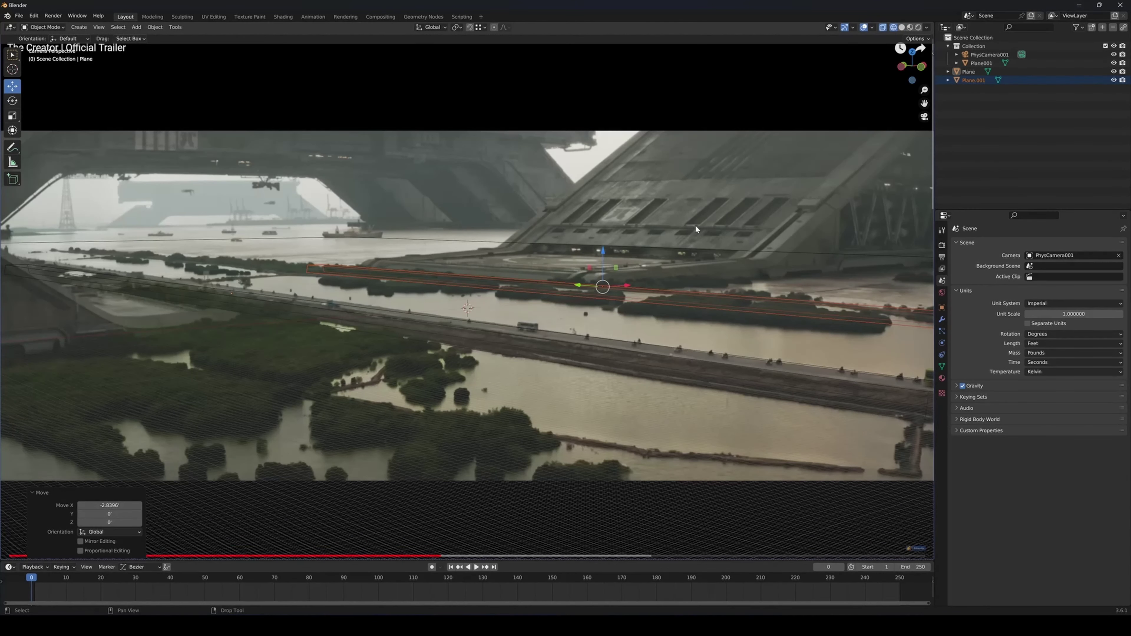
pyautogui.hotkey('shift', 'd')
pyautogui.click(487, 250)
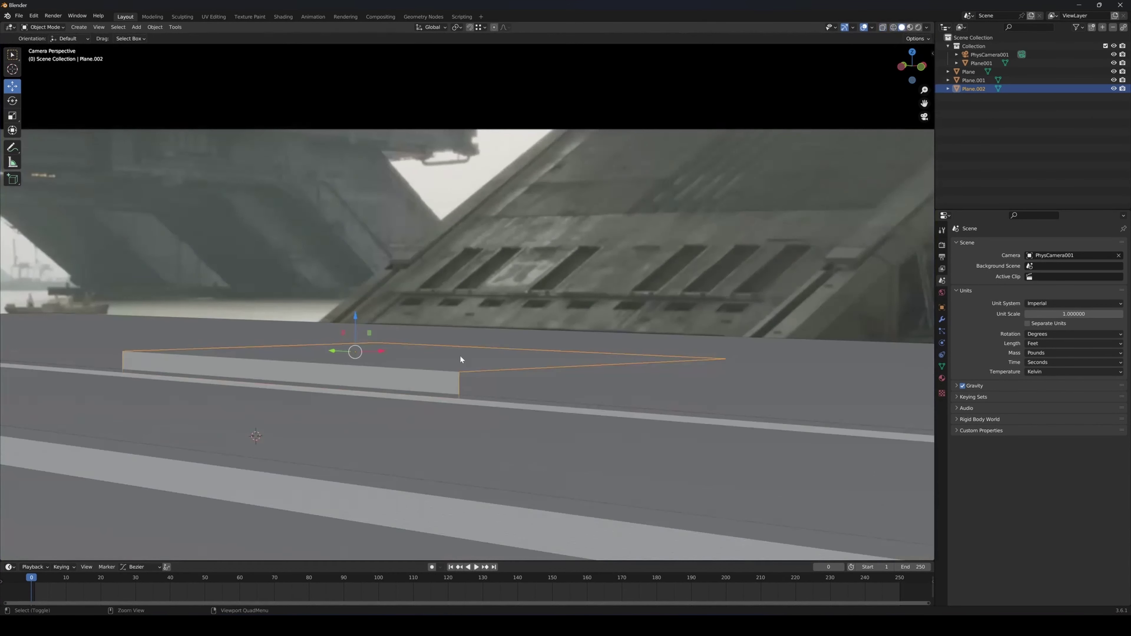
# Copy the wide platform block in front of the sloped building and paste it in place as an object
pyautogui.hotkey('ctrl', 'c')
pyautogui.click(447, 351)
pyautogui.hotkey('ctrl', 'v')
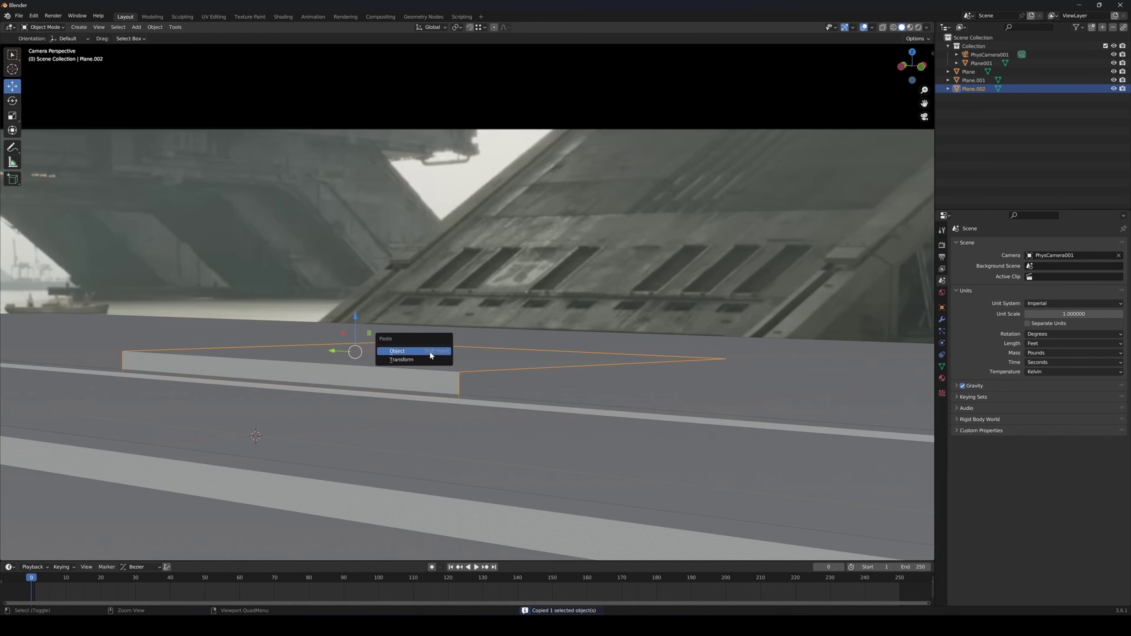
pyautogui.click(427, 350)
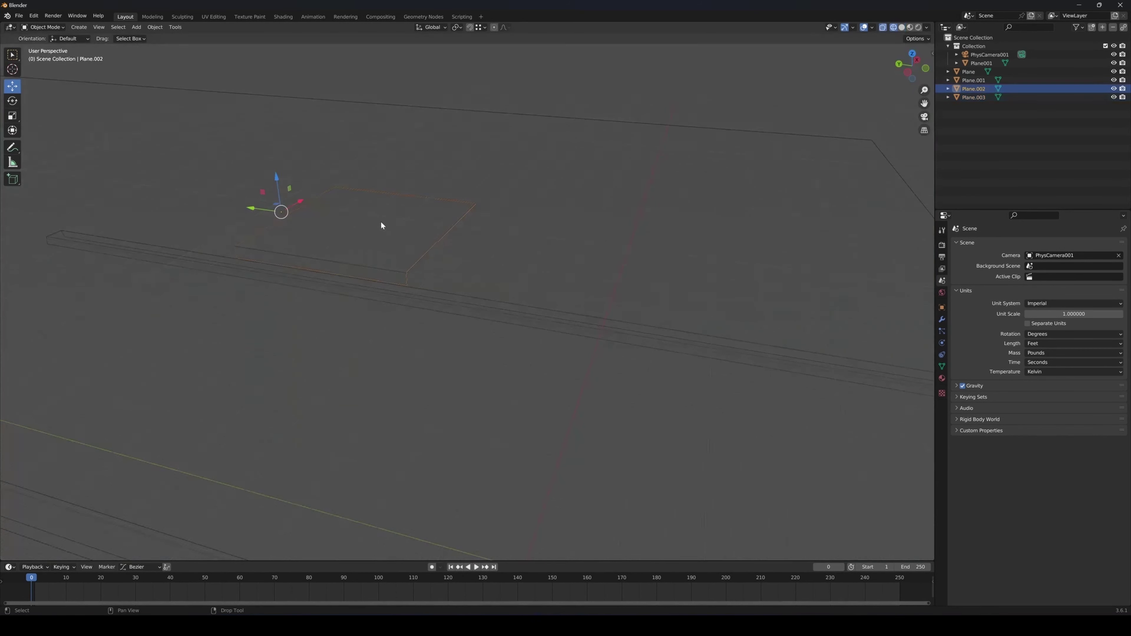
# Narrow the copied platform block to a slim strip by moving its one side's vertices along Y toward the opposite side
pyautogui.press('Tab')
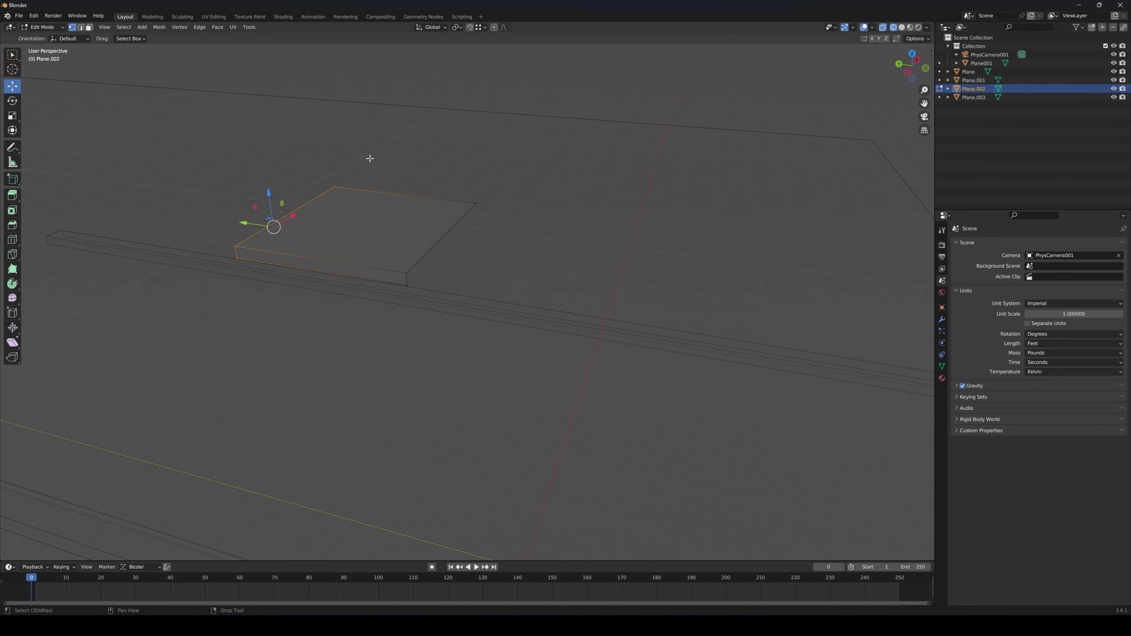
pyautogui.moveTo(370, 158); pyautogui.dragTo(190, 287)
pyautogui.moveTo(248, 223); pyautogui.dragTo(384, 253)
# Move the whole narrowed strip about -32.17 ft along Y, and raise it slightly along Z in the camera view
pyautogui.moveTo(487, 182); pyautogui.dragTo(311, 330)
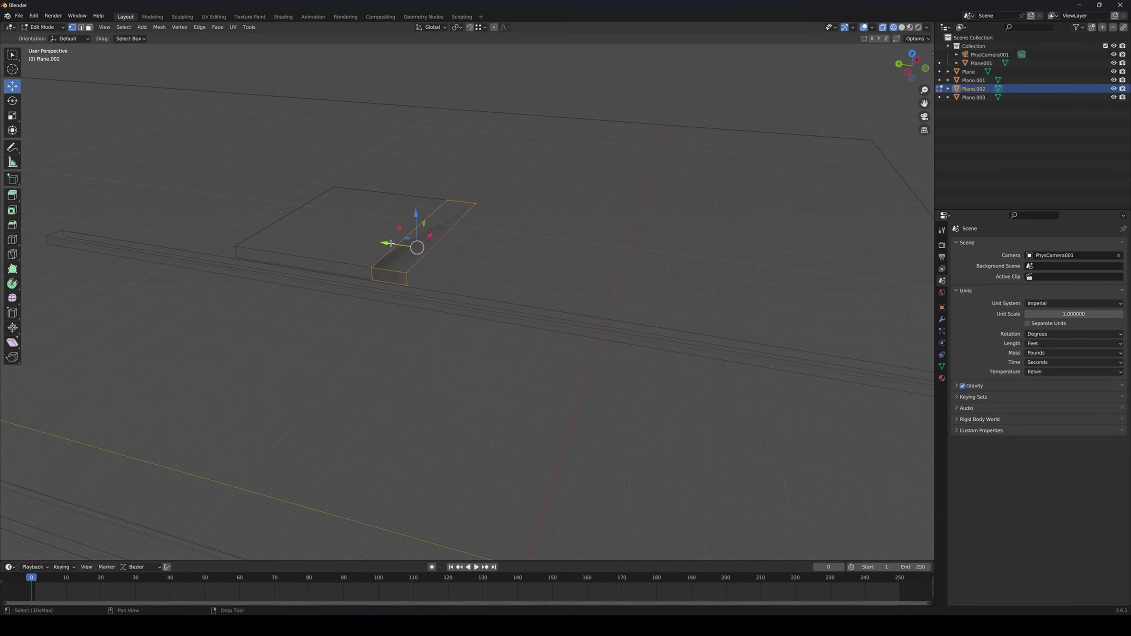
pyautogui.moveTo(390, 244); pyautogui.dragTo(403, 247)
pyautogui.press('KP_0')
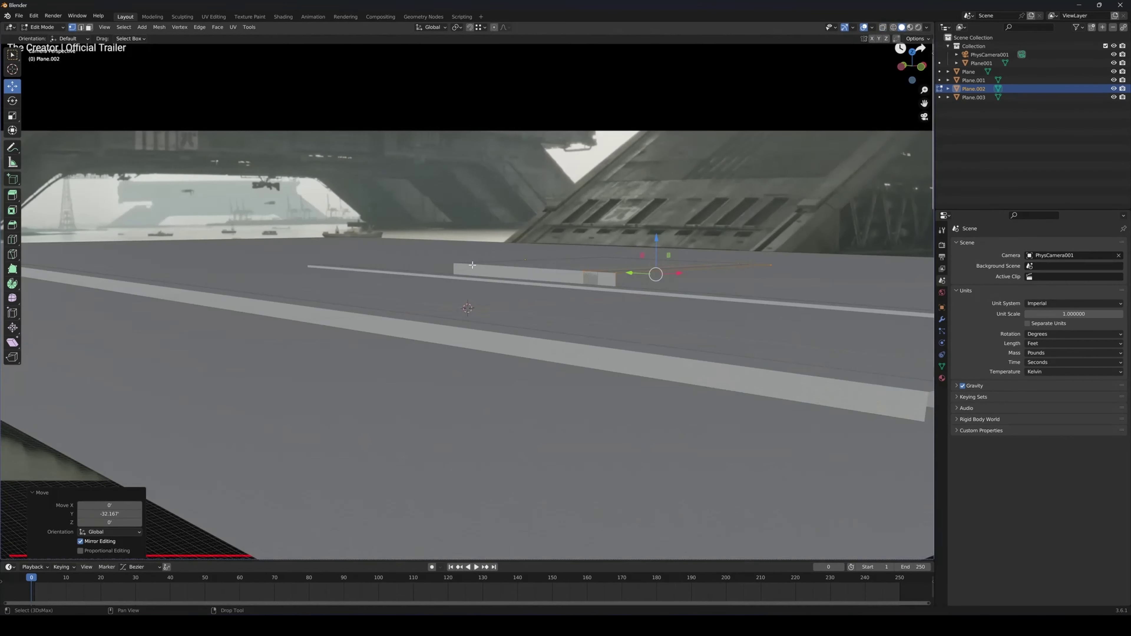
pyautogui.scroll(4, 654, 267)
pyautogui.moveTo(661, 271); pyautogui.dragTo(660, 254)
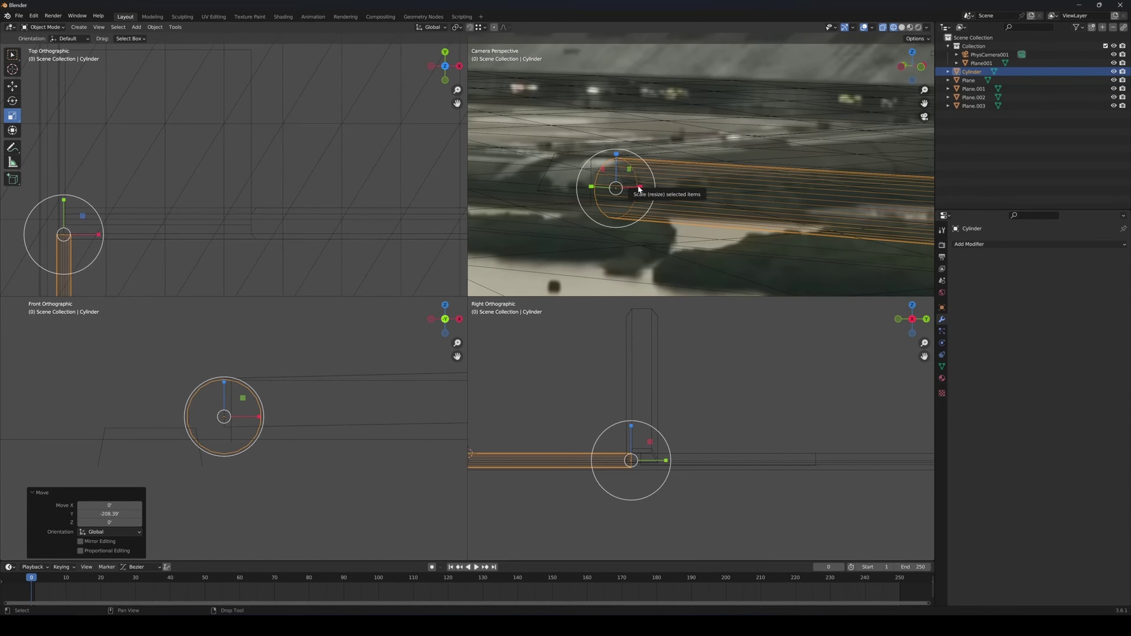
# Stretch the cylinder along X to about 1.98 times its width to make its profile oval
pyautogui.moveTo(639, 189); pyautogui.dragTo(662, 182)
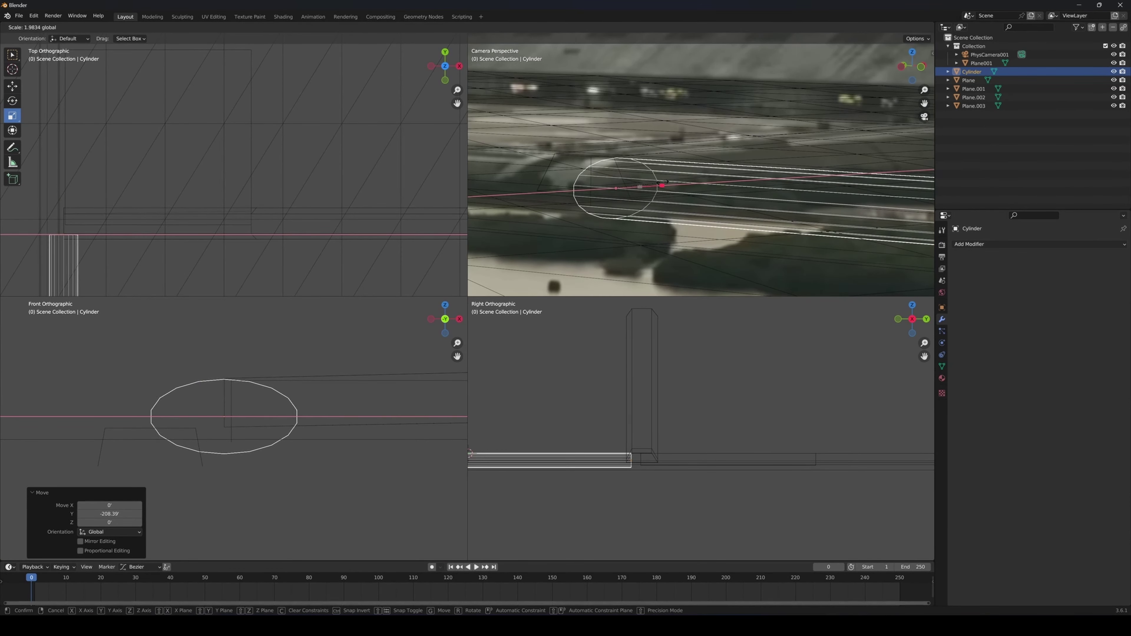
pyautogui.moveTo(662, 182); pyautogui.dragTo(663, 182)
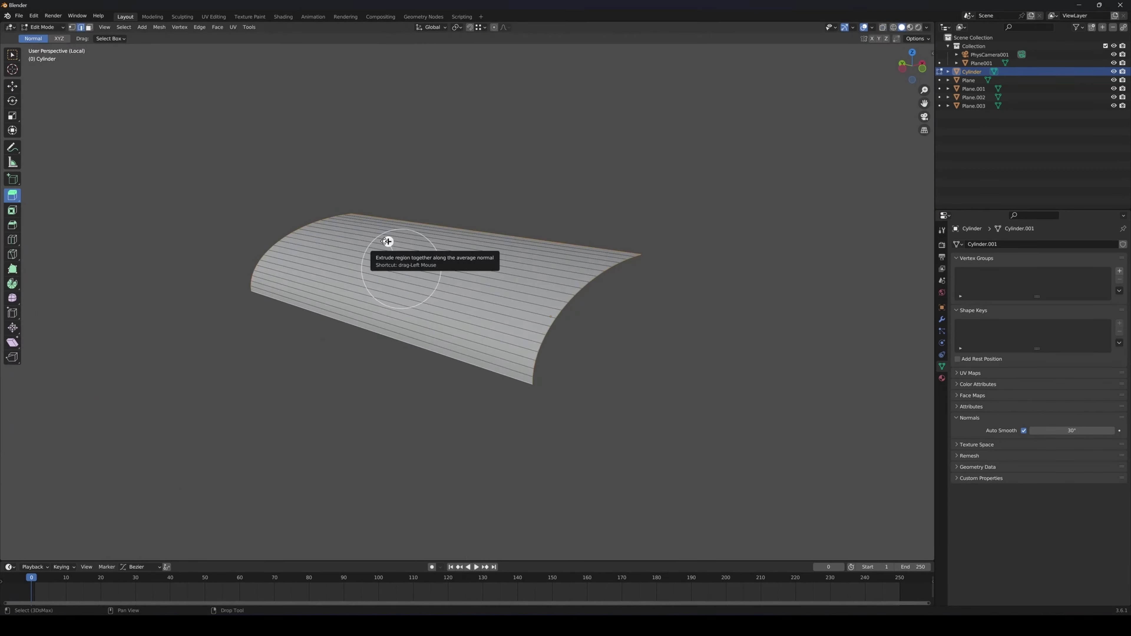
# Extrude the arched cylinder surface's border edges, and switch Plane.002's Boolean with the cylinder to Union
pyautogui.moveTo(391, 242); pyautogui.dragTo(413, 309)
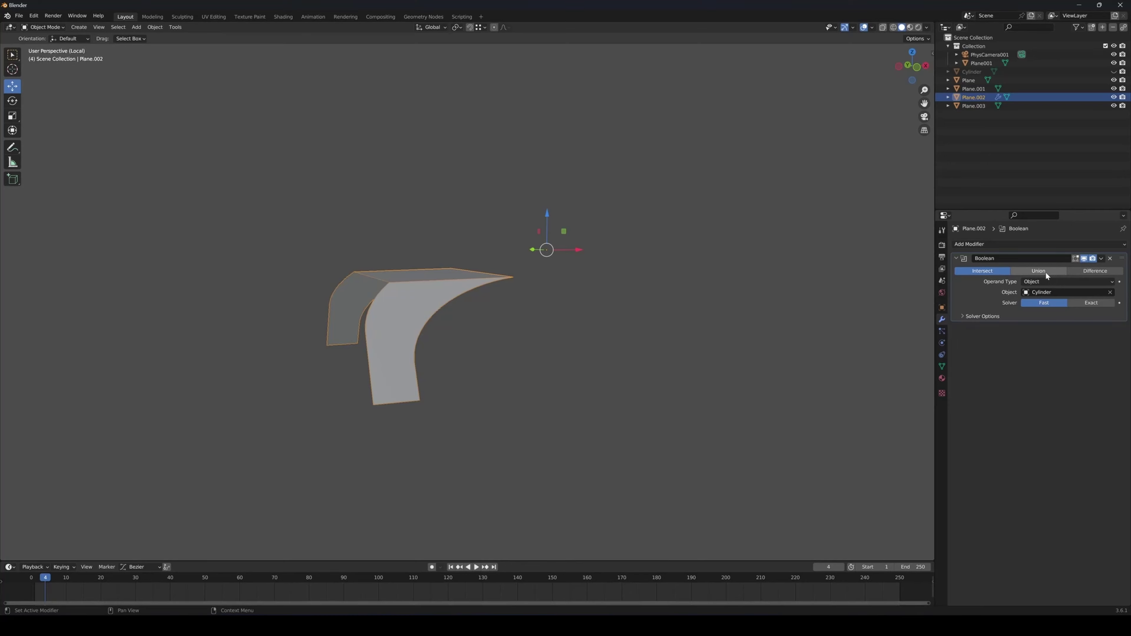
pyautogui.click(1045, 272)
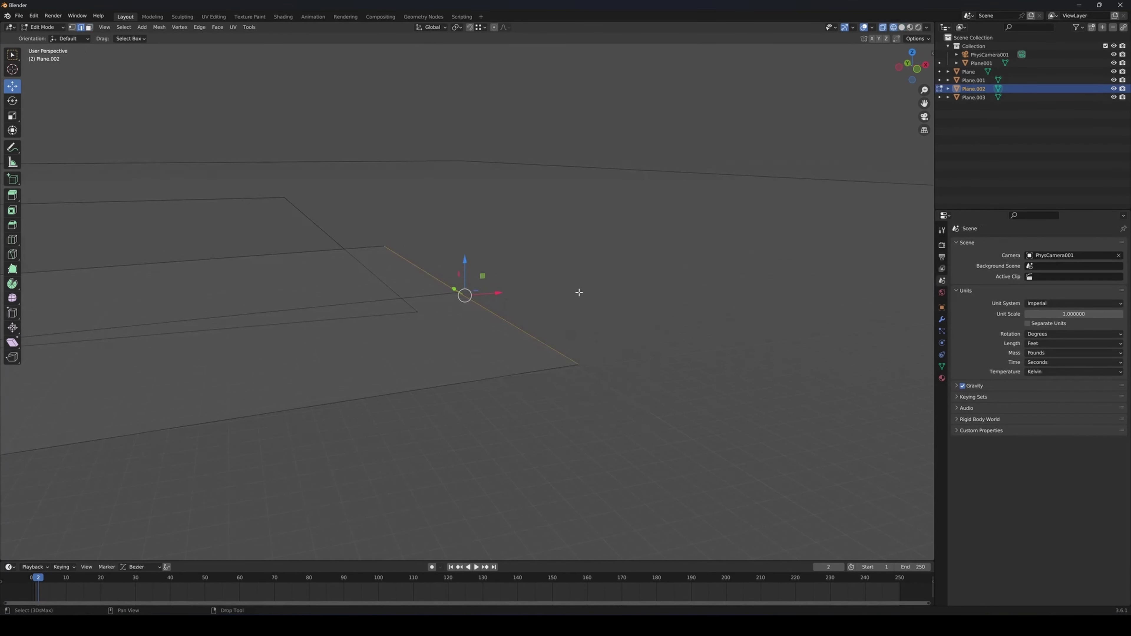
# Extrude the end of Plane.002 and move it along X and Z to form a long inclined beam matching the reference slope
pyautogui.rightClick(579, 293)
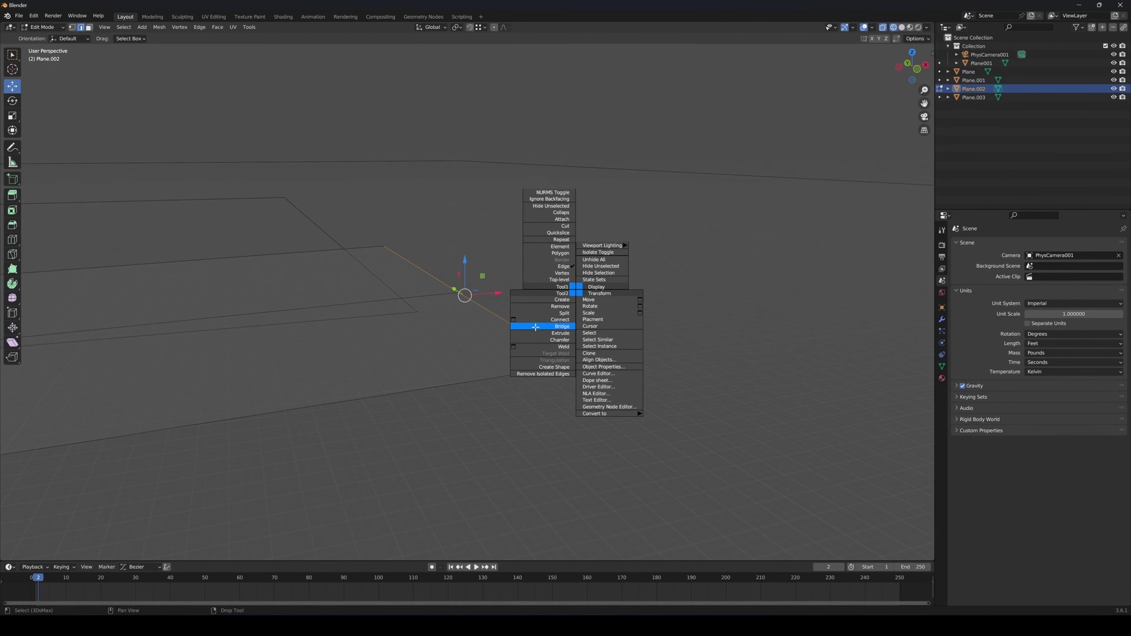
pyautogui.click(535, 329)
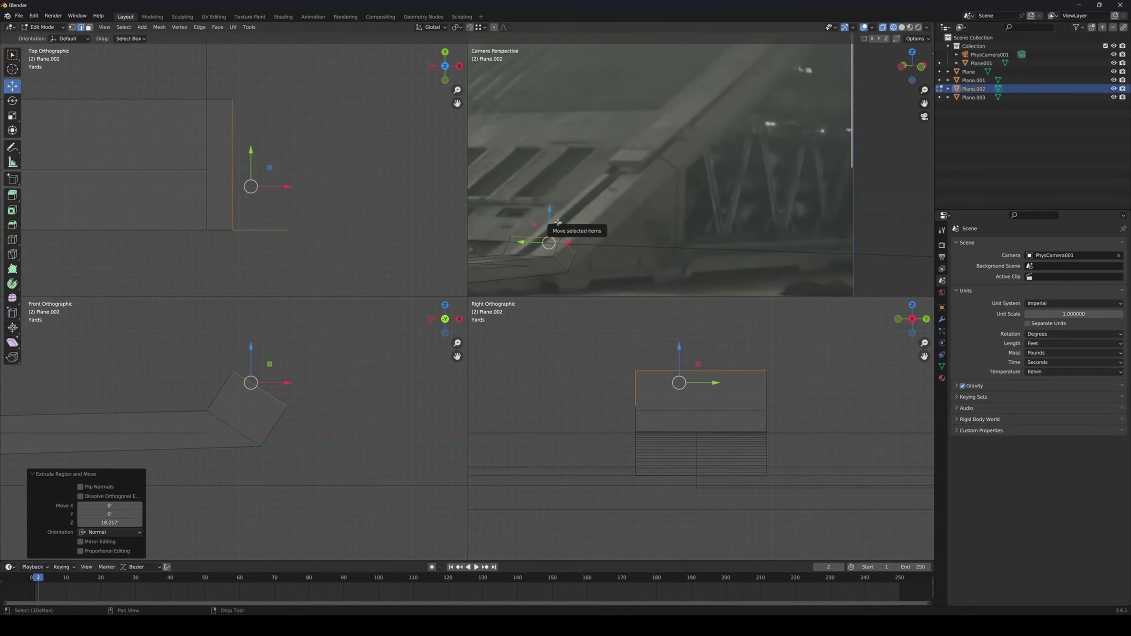
pyautogui.press('g')
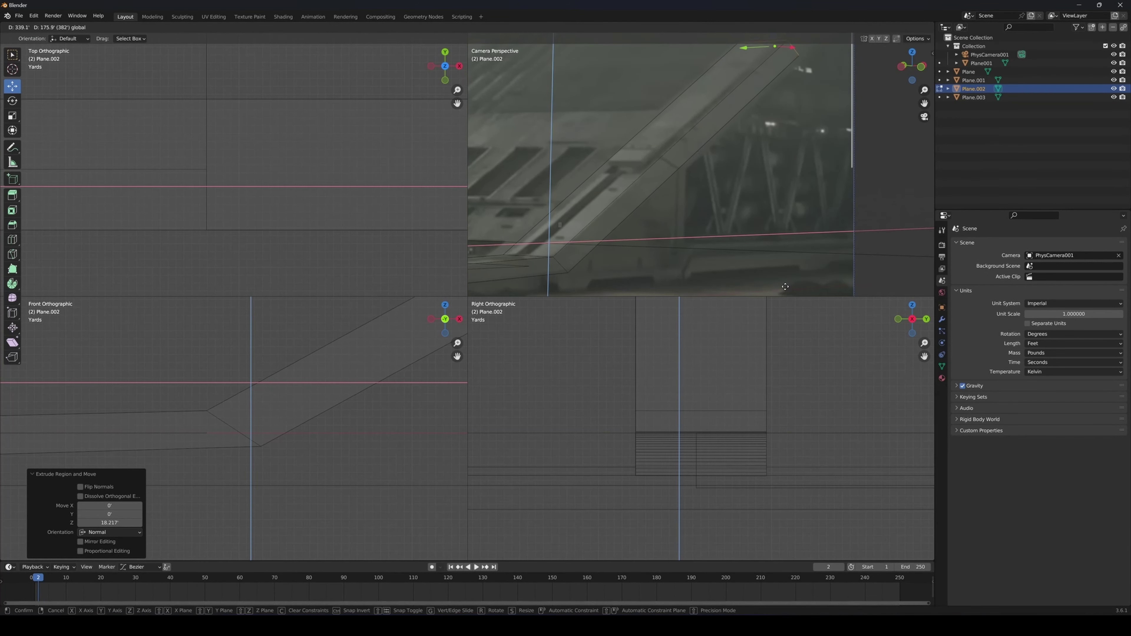
pyautogui.click(757, 111)
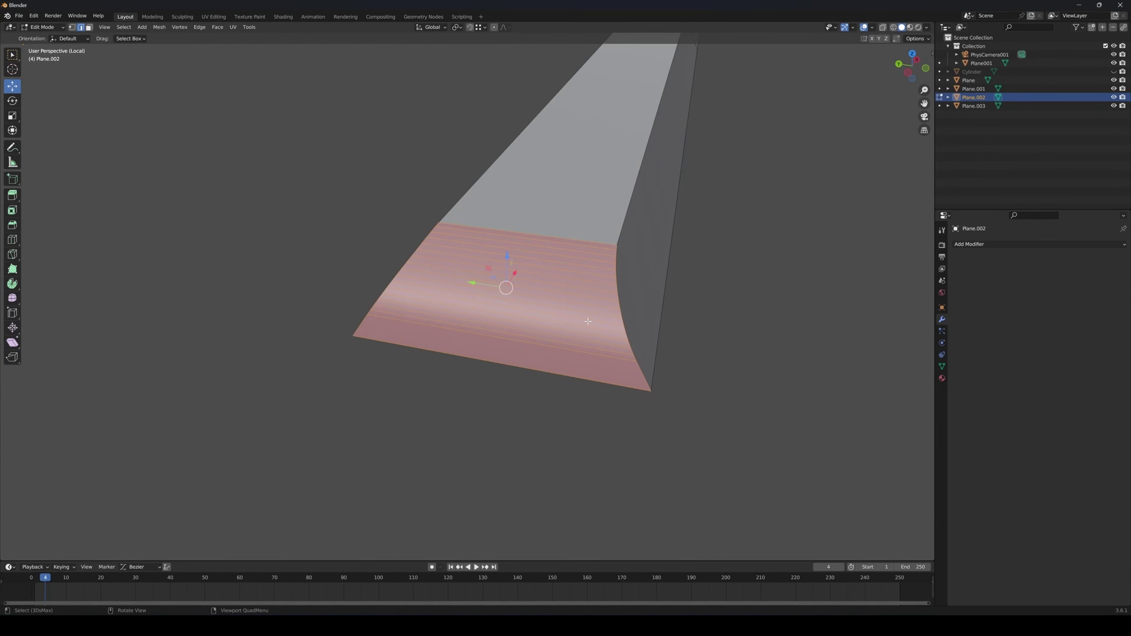
# Add one loop cut across the inclined beam and one centred loop cut along the full length of Plane.002
pyautogui.moveTo(603, 302); pyautogui.dragTo(641, 294, button='middle')
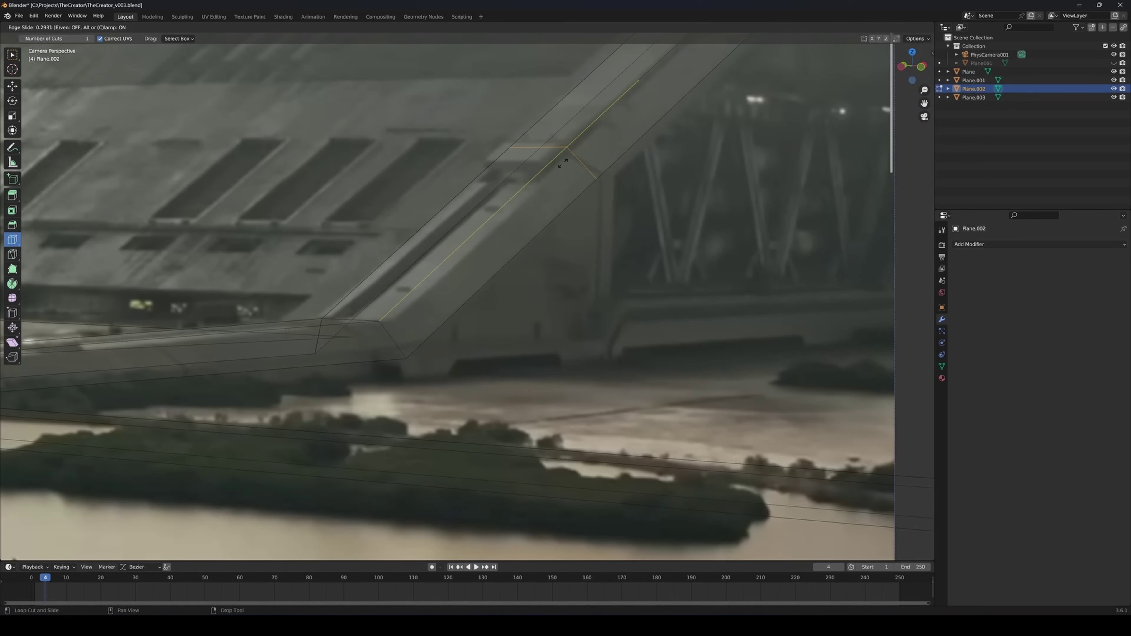
pyautogui.click(562, 165)
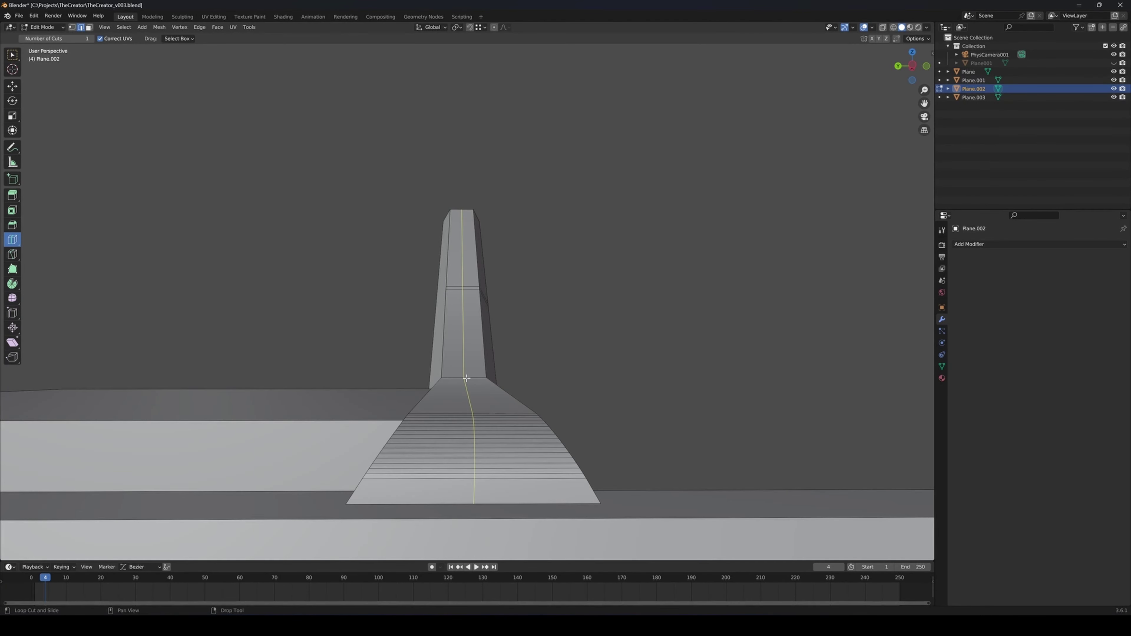
pyautogui.click(508, 331)
pyautogui.hotkey('shift', 'space')
pyautogui.press('g')
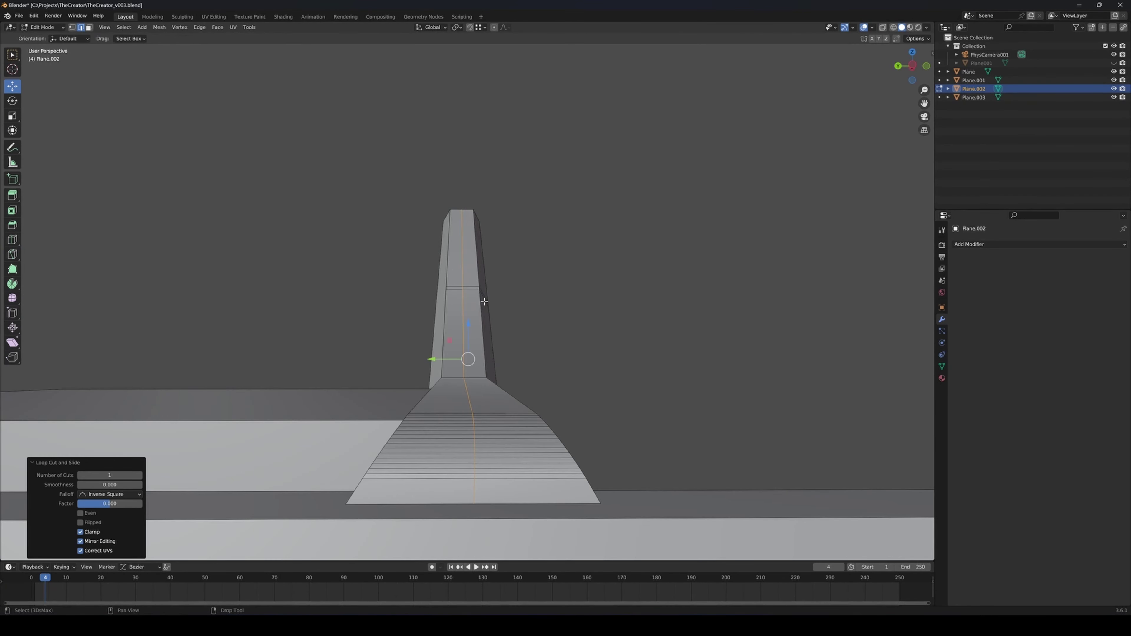
# Delete the faces on one side of Plane.002's lengthwise centre cut, leaving only half of the structure
pyautogui.moveTo(340, 153); pyautogui.dragTo(455, 530)
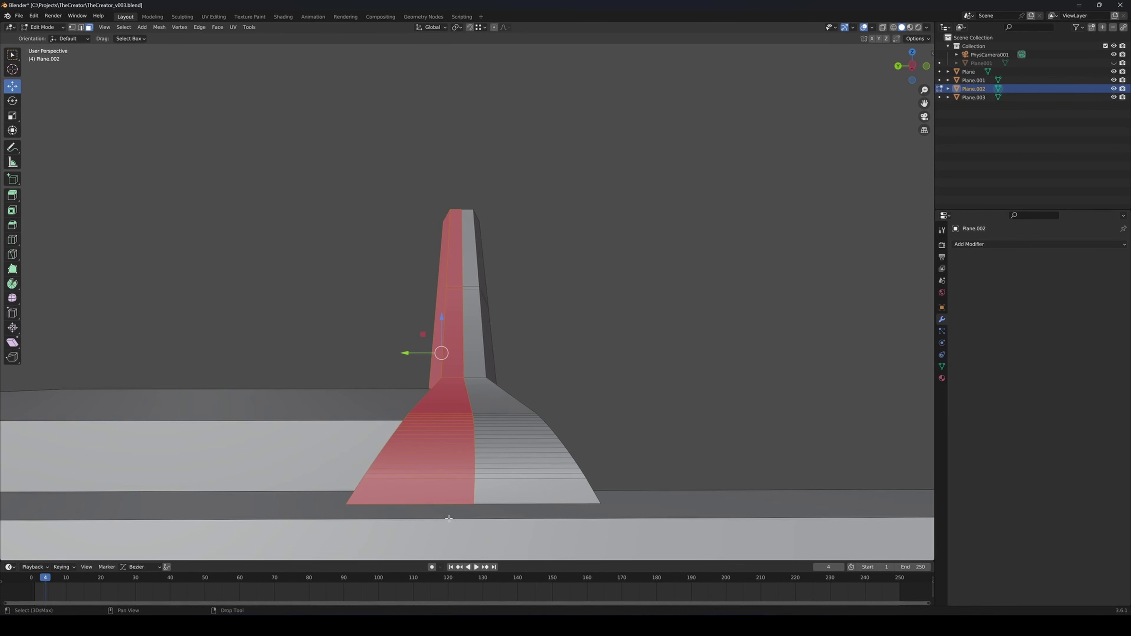
pyautogui.press('Delete')
pyautogui.press('F3')
pyautogui.press('F3')
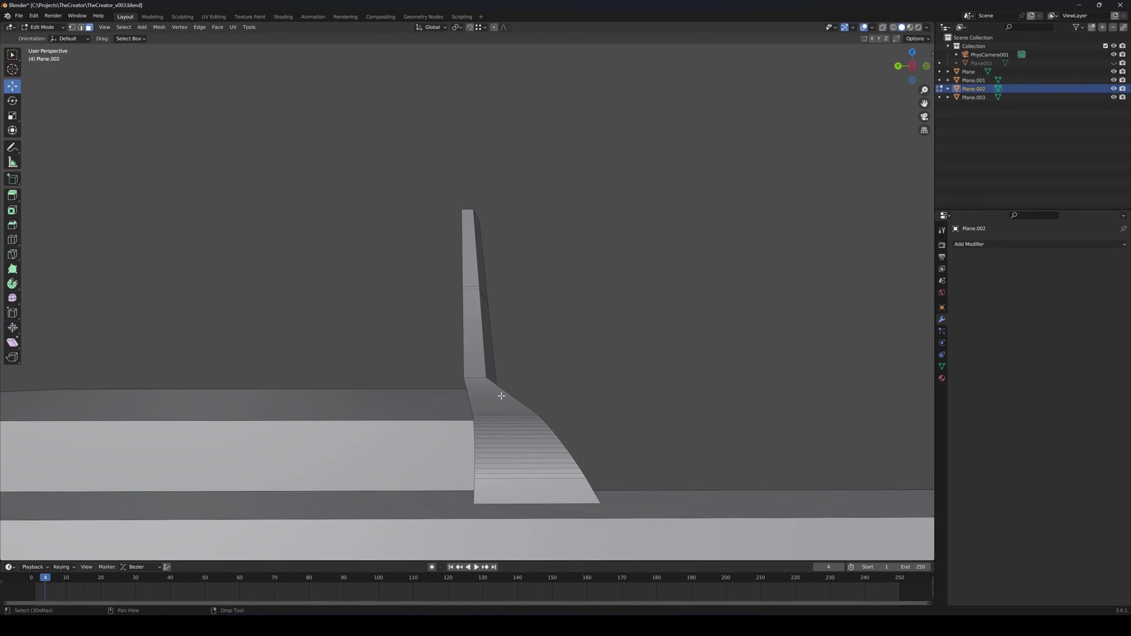
# Extrude the remaining half's lower outer edges downward into a tall side wall, and scale the new edges
pyautogui.keyDown('alt'); pyautogui.moveTo(500, 391); pyautogui.dragTo(454, 392, button='middle'); pyautogui.keyUp('alt')
pyautogui.press('2')
pyautogui.doubleClick(540, 365)
pyautogui.rightClick(524, 342)
pyautogui.click(494, 386)
pyautogui.moveTo(550, 308); pyautogui.dragTo(543, 422)
pyautogui.press('z')
pyautogui.press('r')
pyautogui.moveTo(545, 481); pyautogui.dragTo(526, 482)
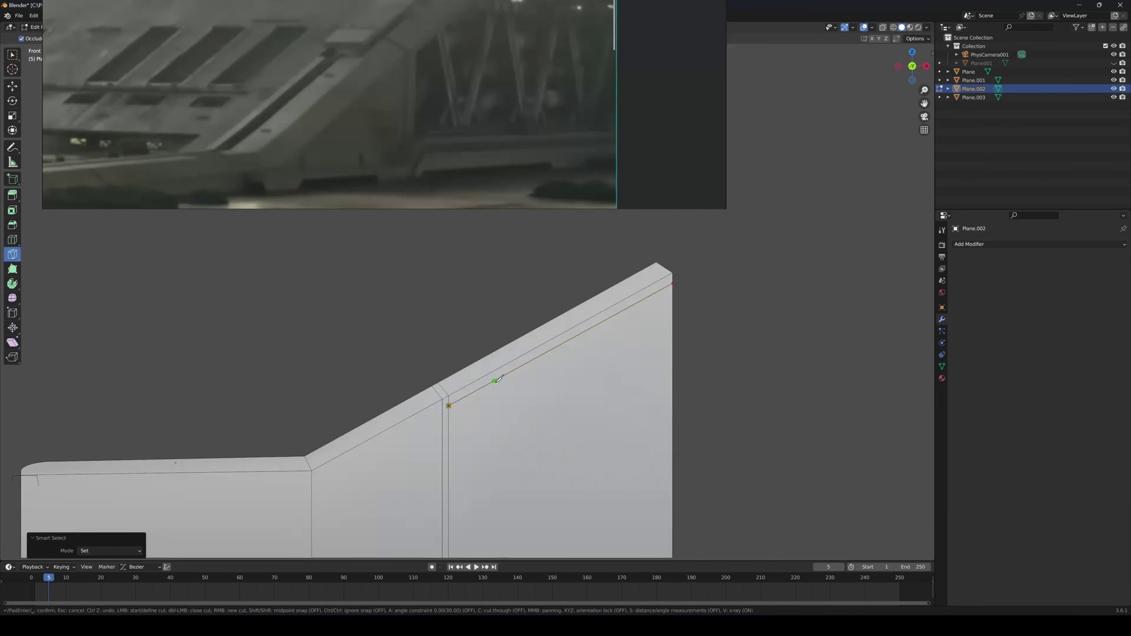
# Knife-cut the side wall parallel to the slope below the inclined beam, and extrude the panel under it inward
pyautogui.press('Return')
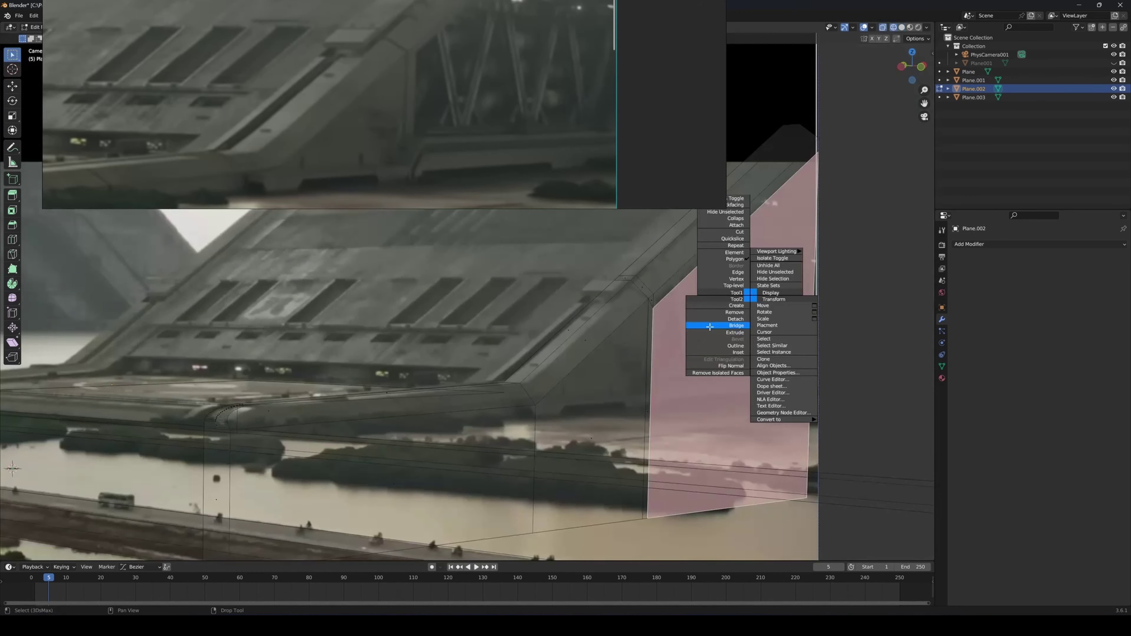
pyautogui.click(747, 295)
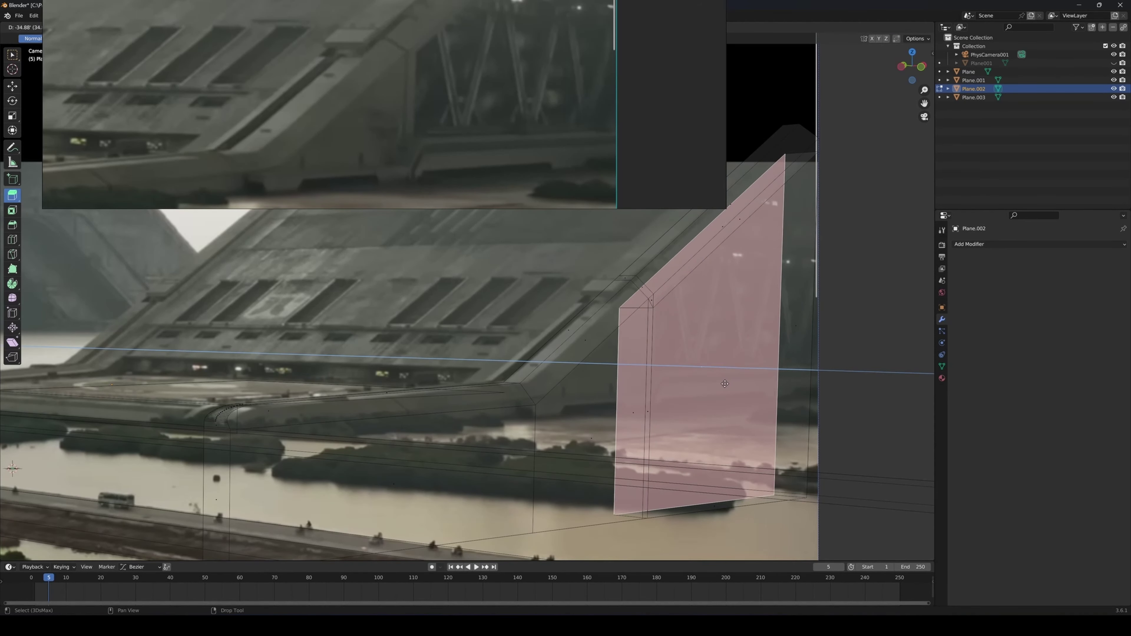
pyautogui.click(741, 314)
pyautogui.rightClick(740, 310)
# Delete the face at the bottom of the recessed side wall section
pyautogui.click(706, 505)
pyautogui.click(706, 505)
pyautogui.press('Delete')
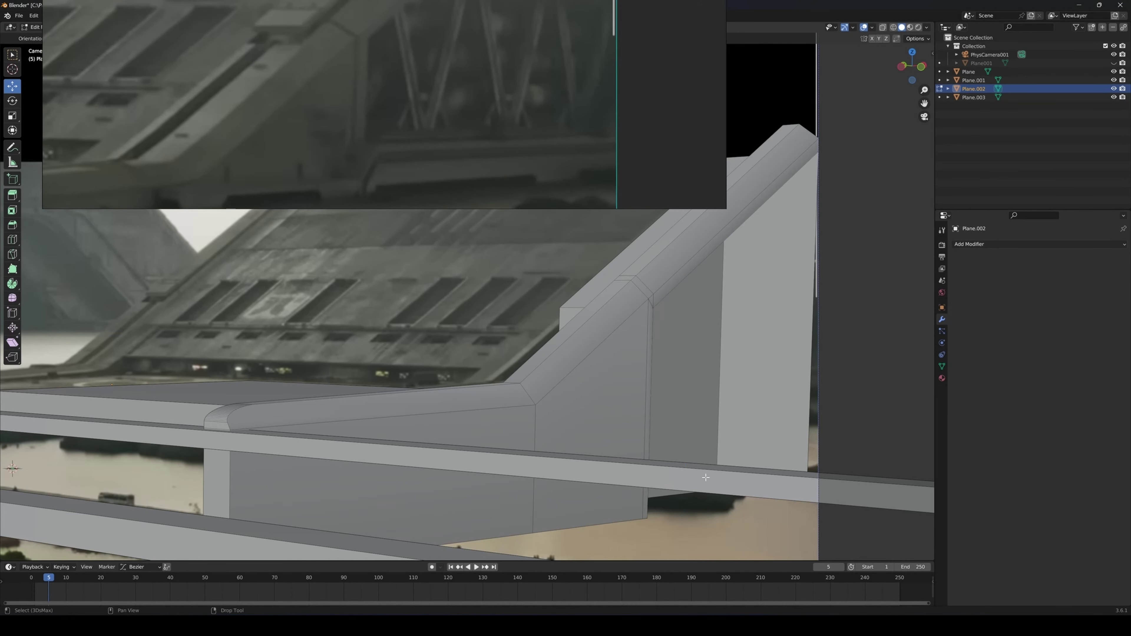
pyautogui.hotkey('ctrl', 'z')
pyautogui.press('Delete')
# Leave mesh editing and set Plane.002's Auto Smooth angle to 5°
pyautogui.press('Tab')
pyautogui.click(942, 367)
pyautogui.click(1024, 431)
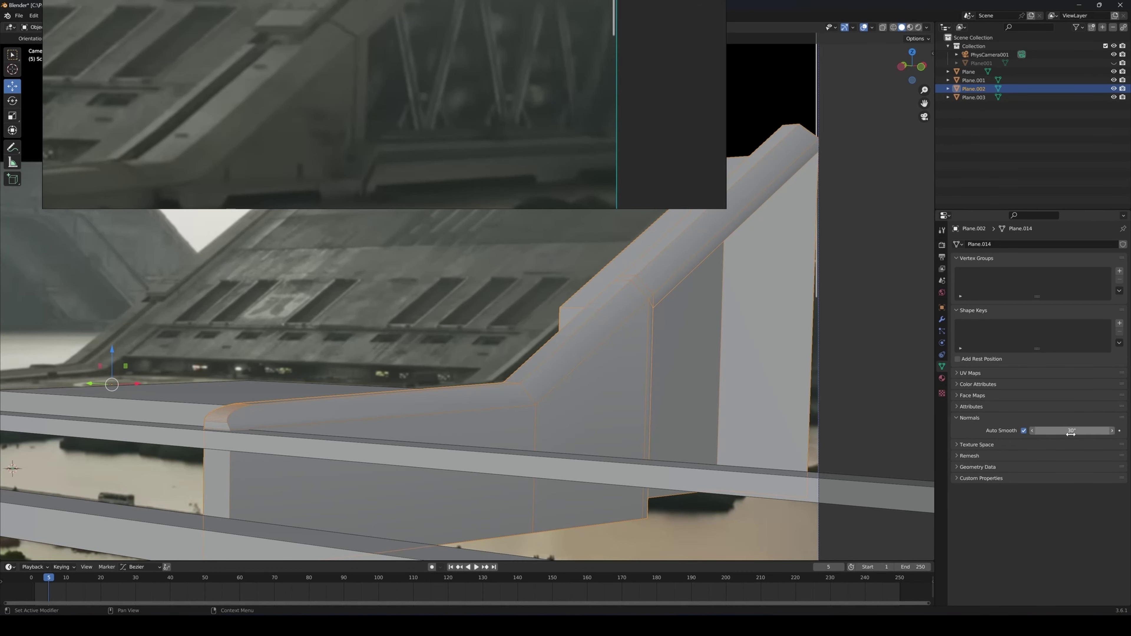
pyautogui.write('55')
pyautogui.press('Return')
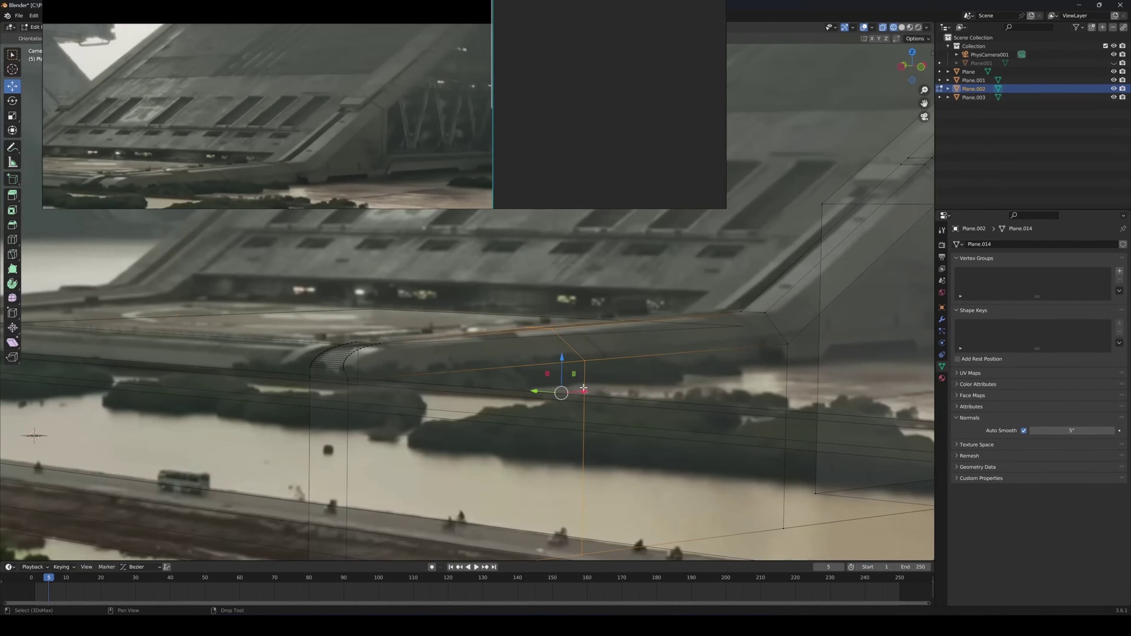
# Move the selected edge loop in the structure's lower section about 19.34 ft along X
pyautogui.press('g')
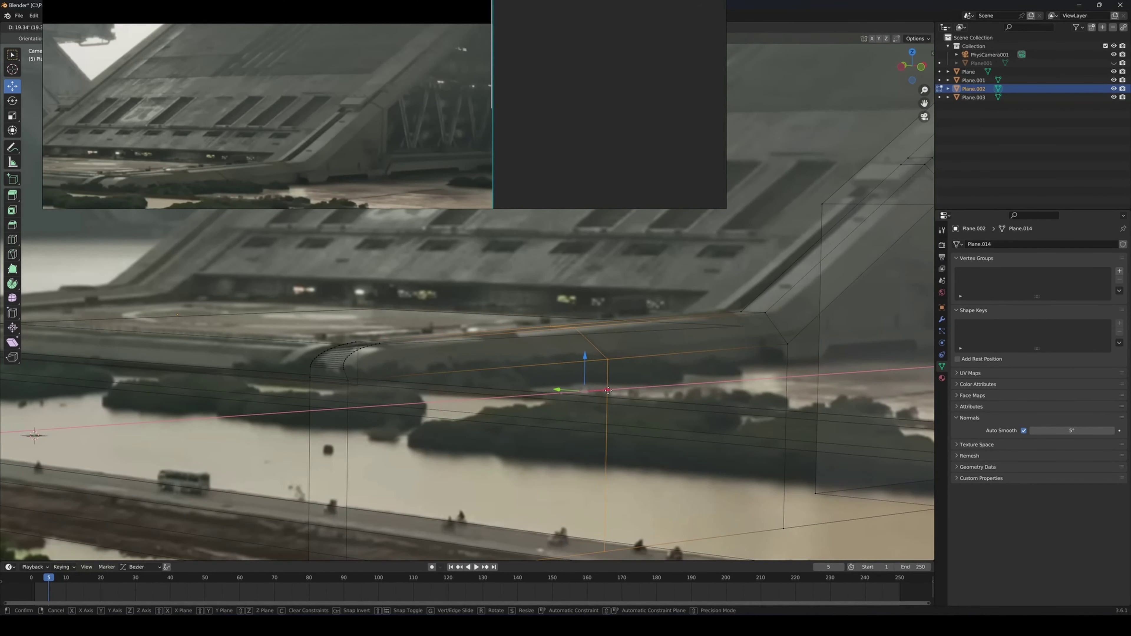
pyautogui.click(608, 390)
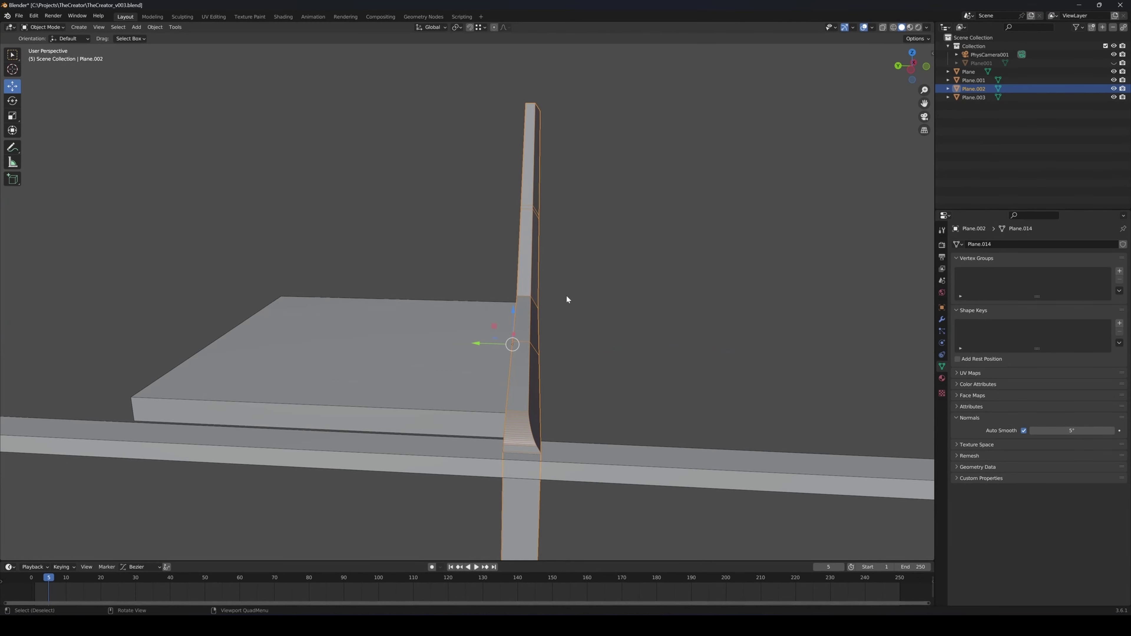
# Add a Mirror modifier to Plane.002 and mirror it on the Y axis only
pyautogui.press('F3')
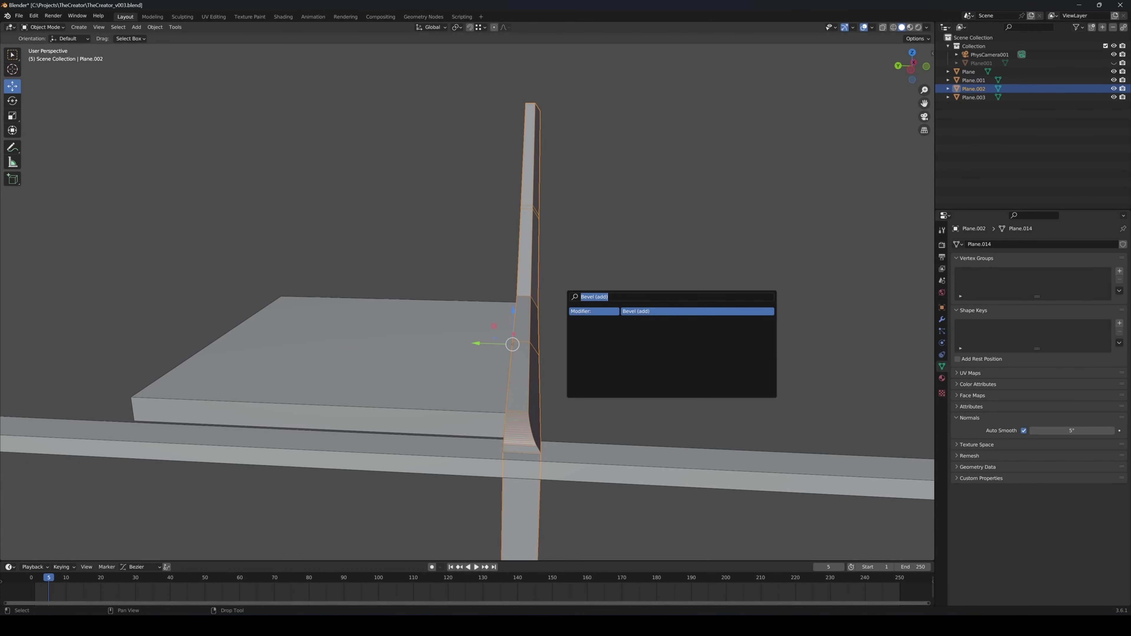
pyautogui.write('mirr')
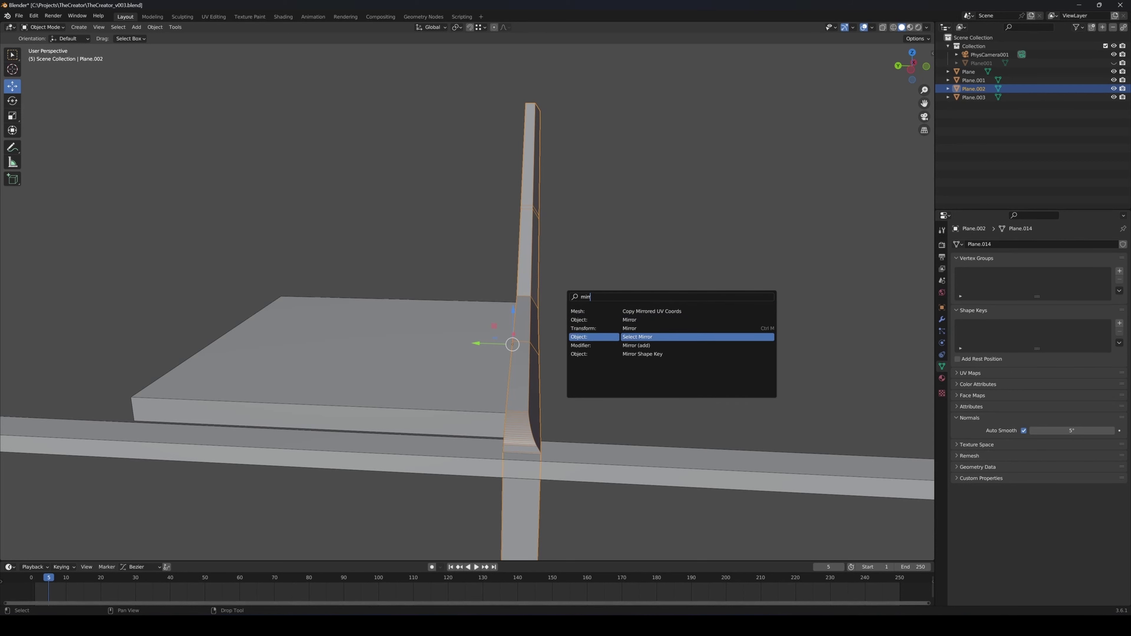
pyautogui.click(602, 345)
pyautogui.click(1054, 273)
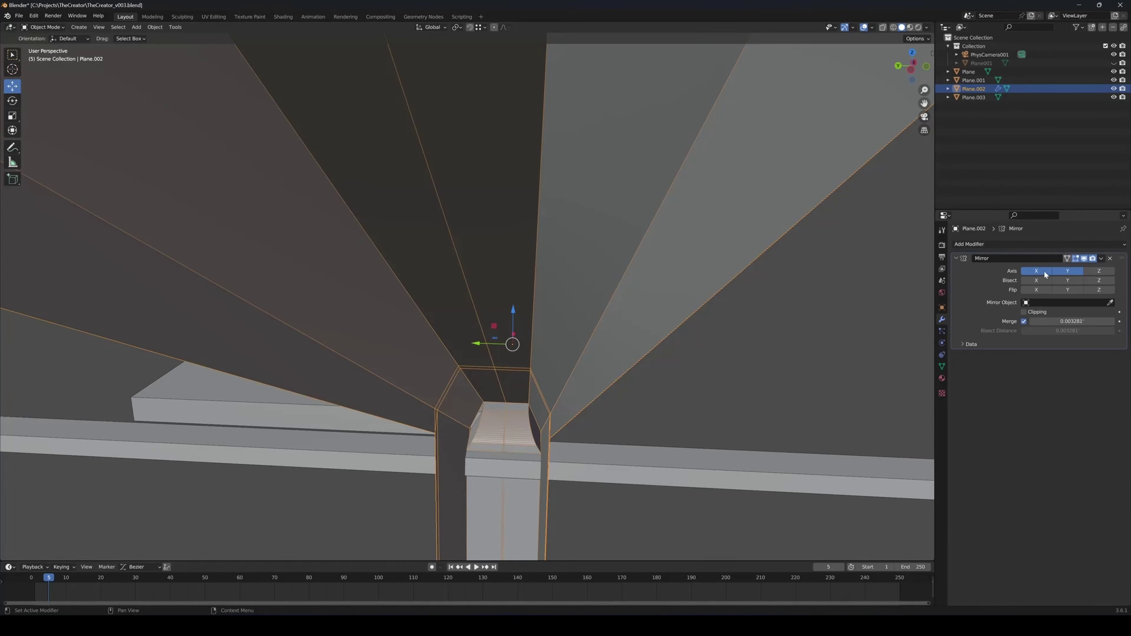
pyautogui.click(1045, 274)
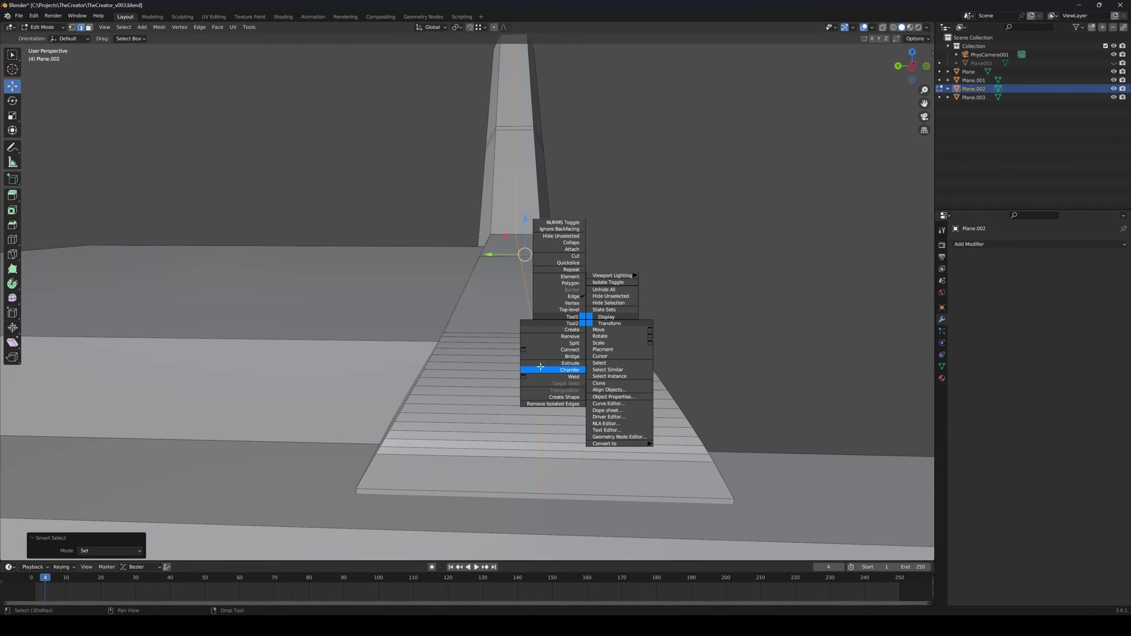
# Chamfer the lengthwise centre edge loop of Plane.002 and select the face strip along the centre
pyautogui.click(539, 369)
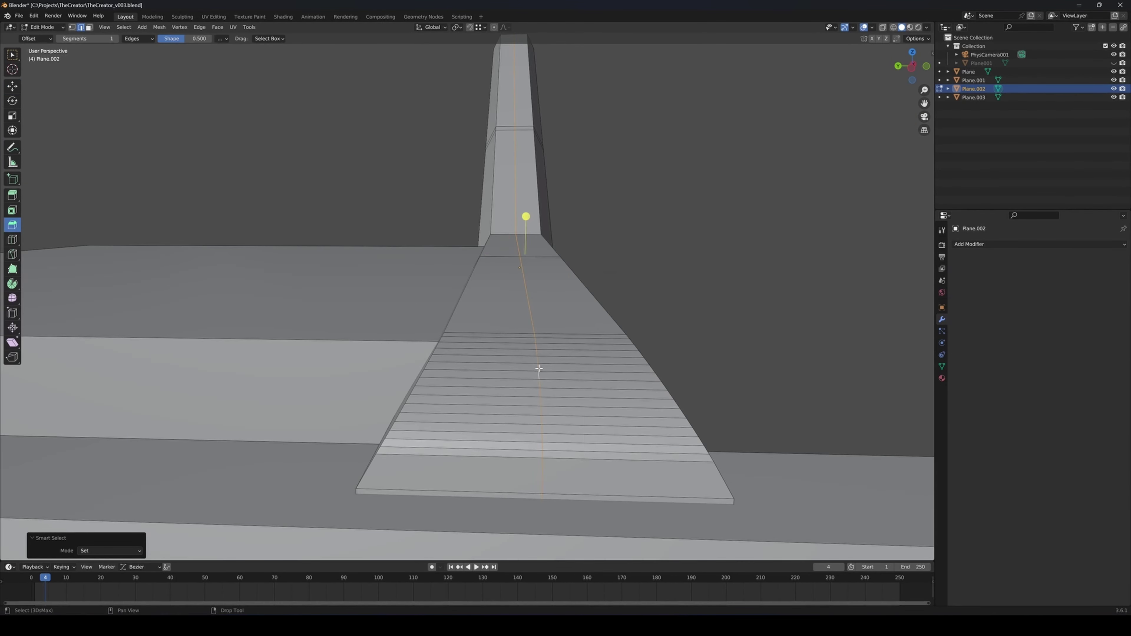
pyautogui.hotkey('ctrl', '3')
pyautogui.hotkey('ctrl', 'pageup')
pyautogui.hotkey('ctrl', 'pageup')
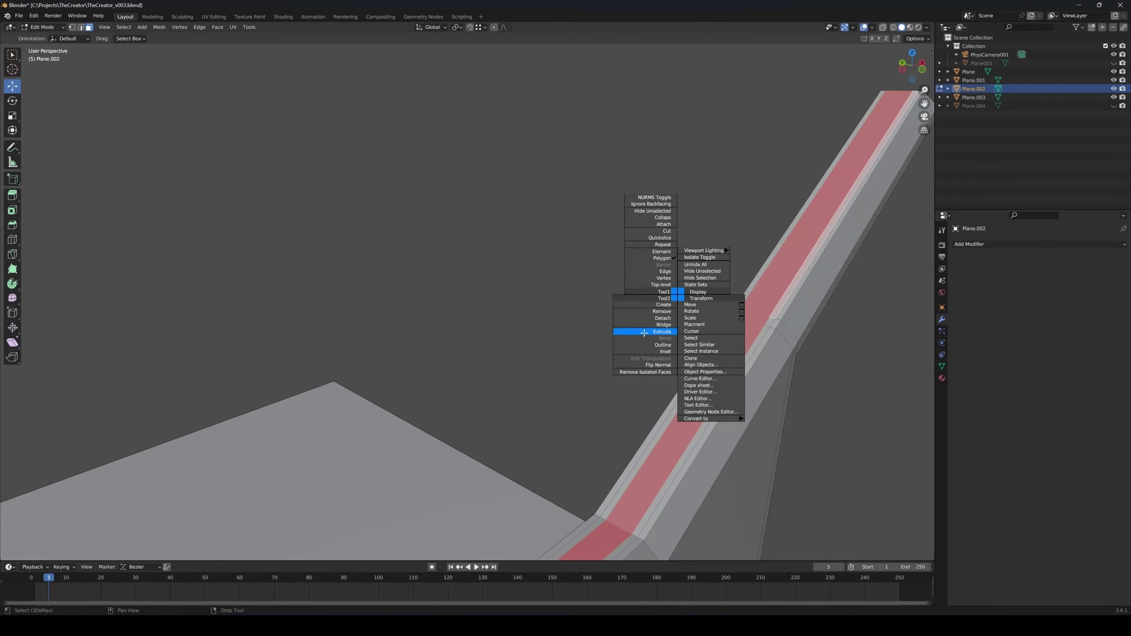
# Extrude the selected centre face strip to form a groove along the top of the structure
pyautogui.click(644, 333)
pyautogui.keyDown('alt'); pyautogui.moveTo(644, 333); pyautogui.dragTo(346, 495, button='middle'); pyautogui.keyUp('alt')
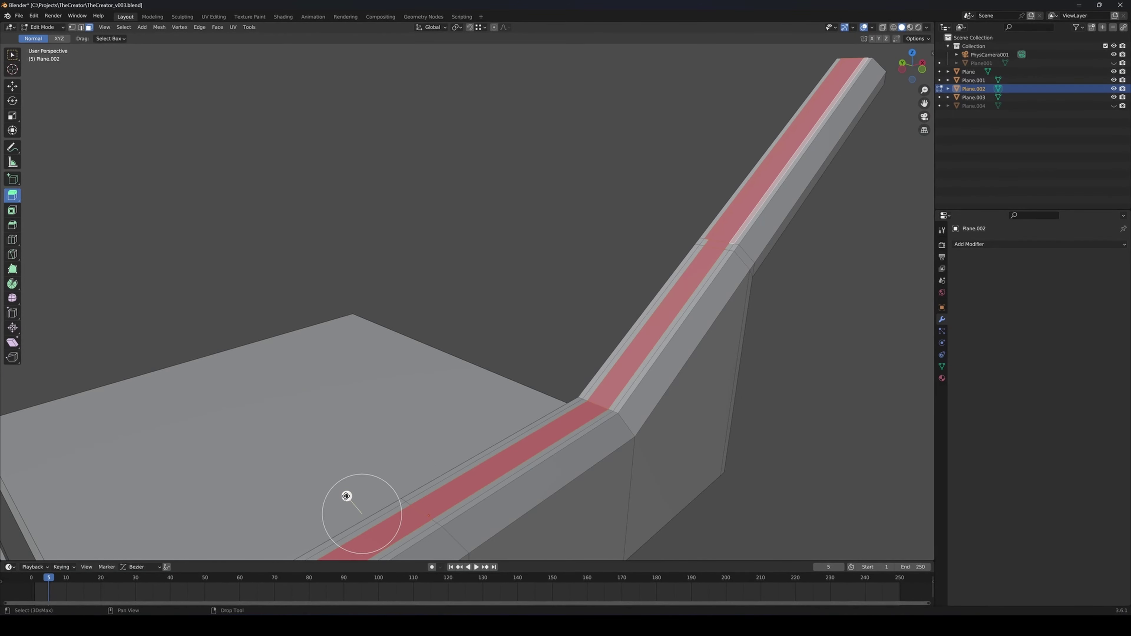
pyautogui.moveTo(346, 495); pyautogui.dragTo(295, 467)
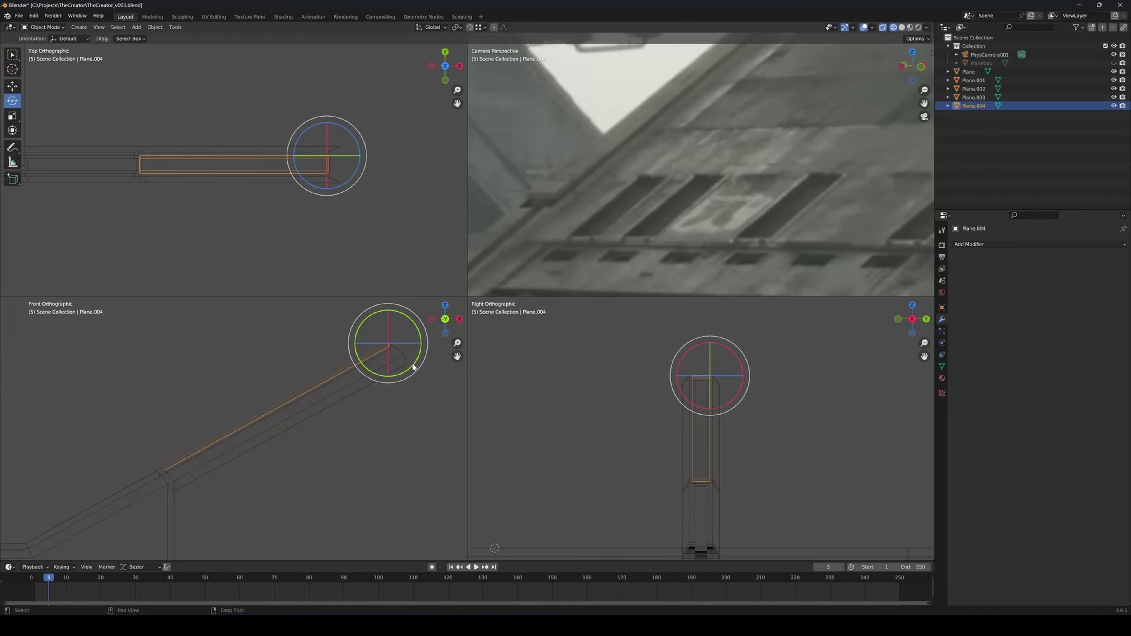
# Rotate the thin Plane.004 strip slightly about Y in the front view to adjust its slope along the beam
pyautogui.moveTo(417, 366); pyautogui.dragTo(409, 373)
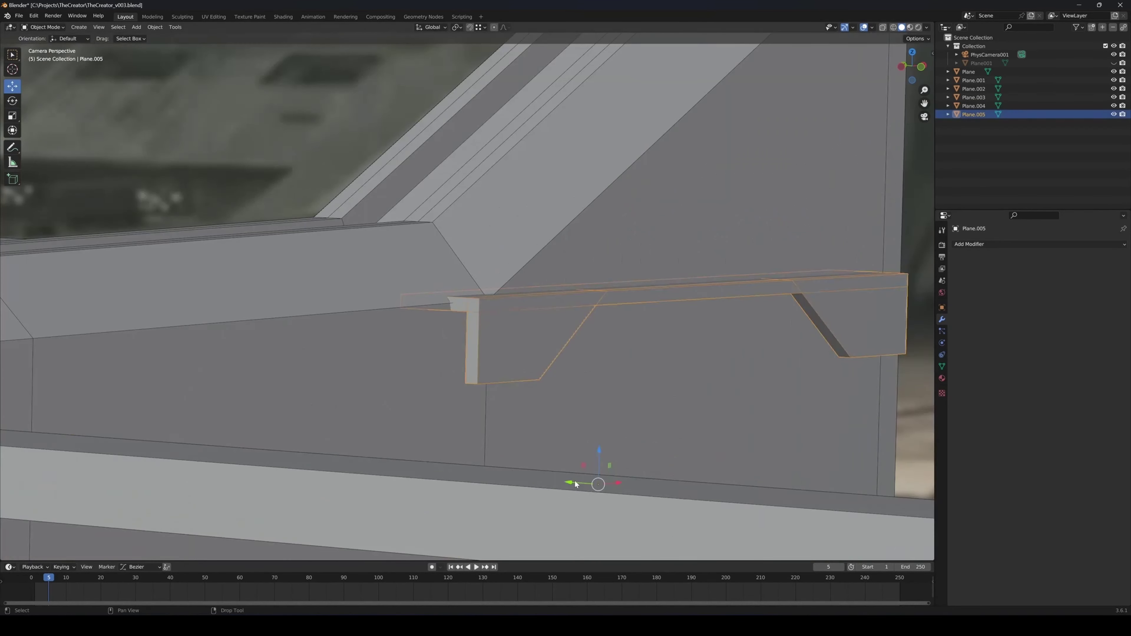
# Shift the bracketed ledge Plane.005 along Y relative to the structure's side wall
pyautogui.hotkey('shift', 'd')
pyautogui.press('y')
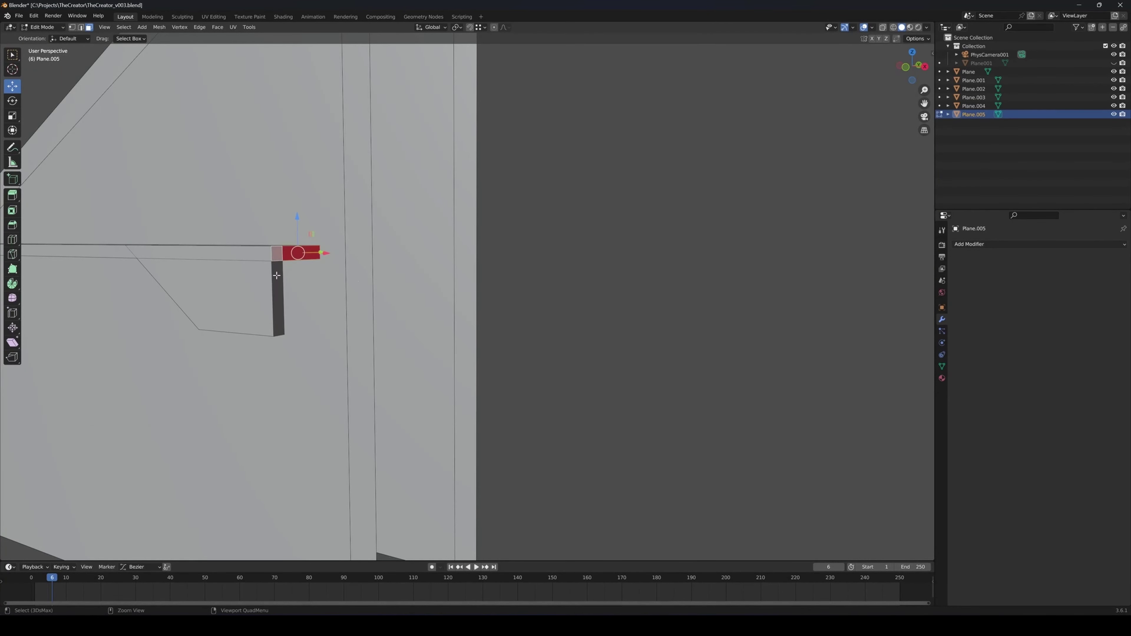
# Extrude the end of the bracketed ledge Plane.005 past the side wall as a long beam and raise its top face along Z
pyautogui.rightClick(277, 275)
pyautogui.click(414, 293)
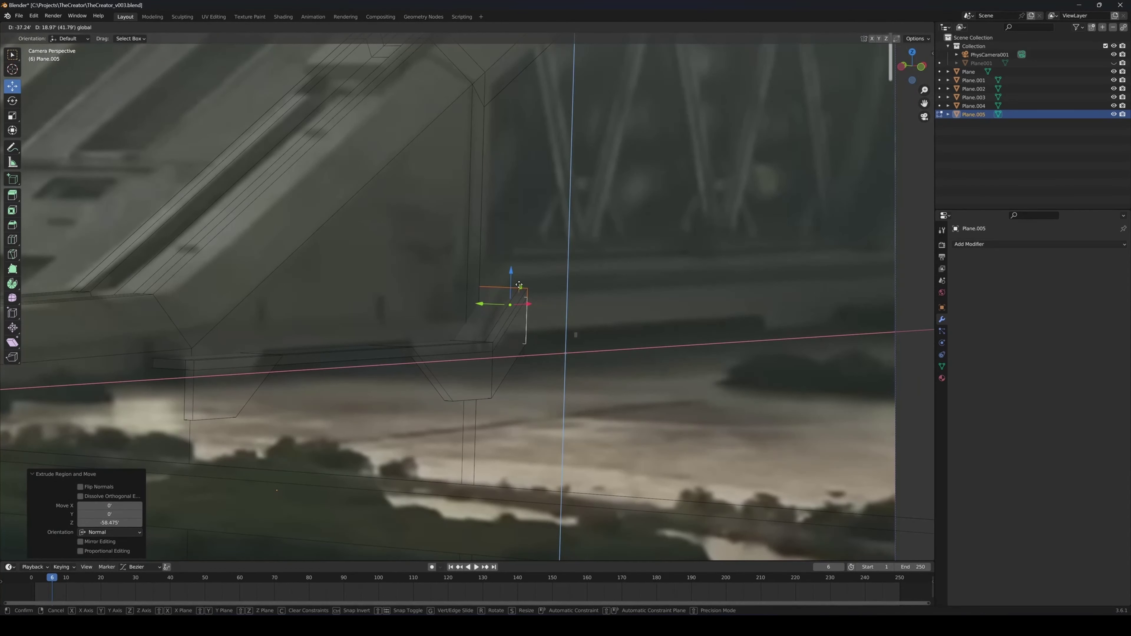
pyautogui.click(519, 284)
pyautogui.rightClick(530, 328)
pyautogui.click(512, 323)
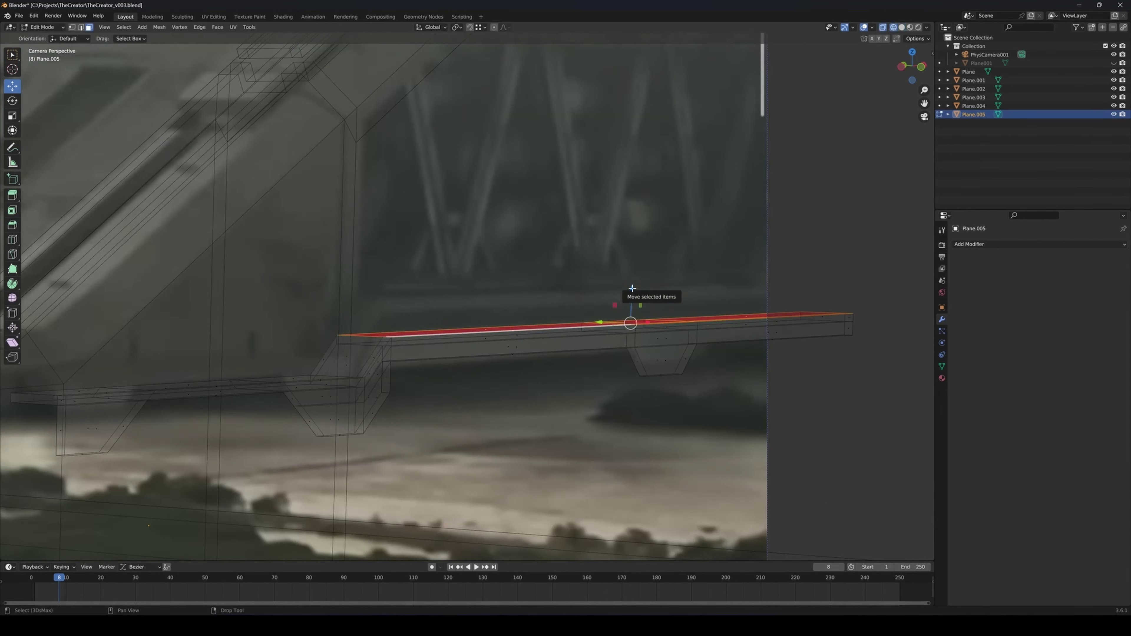
pyautogui.moveTo(631, 296); pyautogui.dragTo(640, 262)
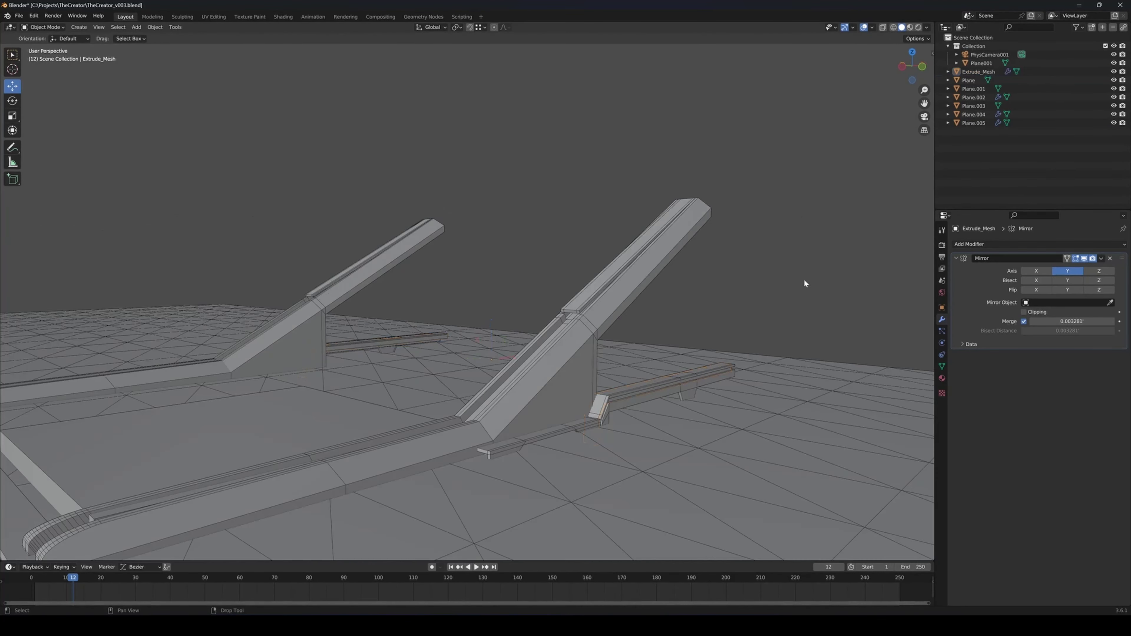
# Move the thin strip Plane.007 about 13.6 ft along X beneath the sloped wall and lower its selected edge along Z
pyautogui.press('KP_0')
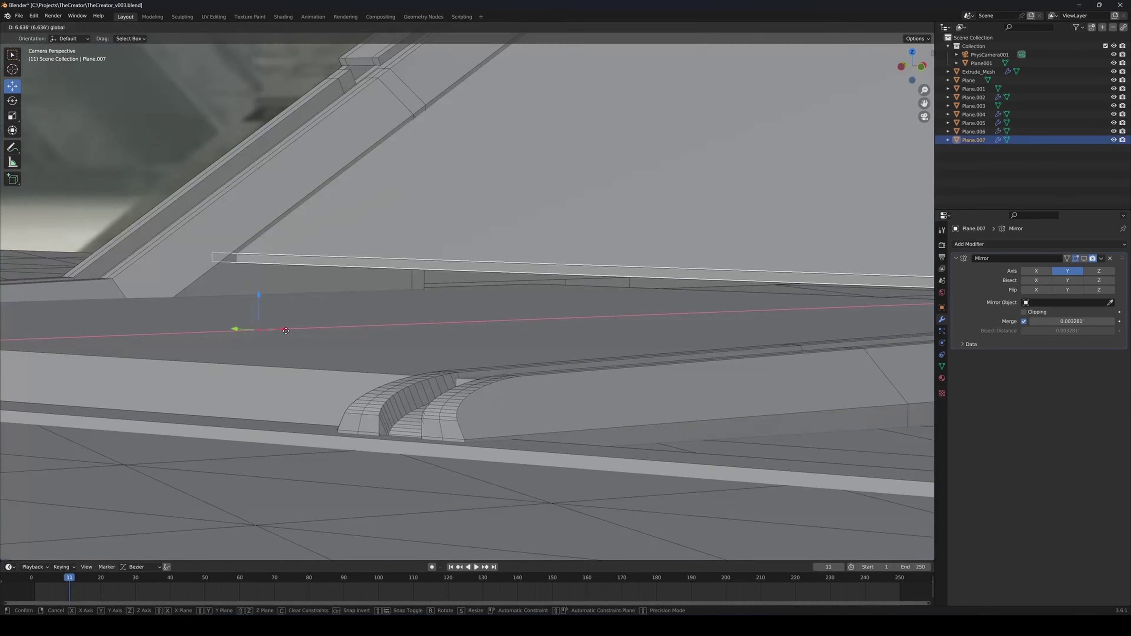
pyautogui.click(311, 253)
pyautogui.press('Tab')
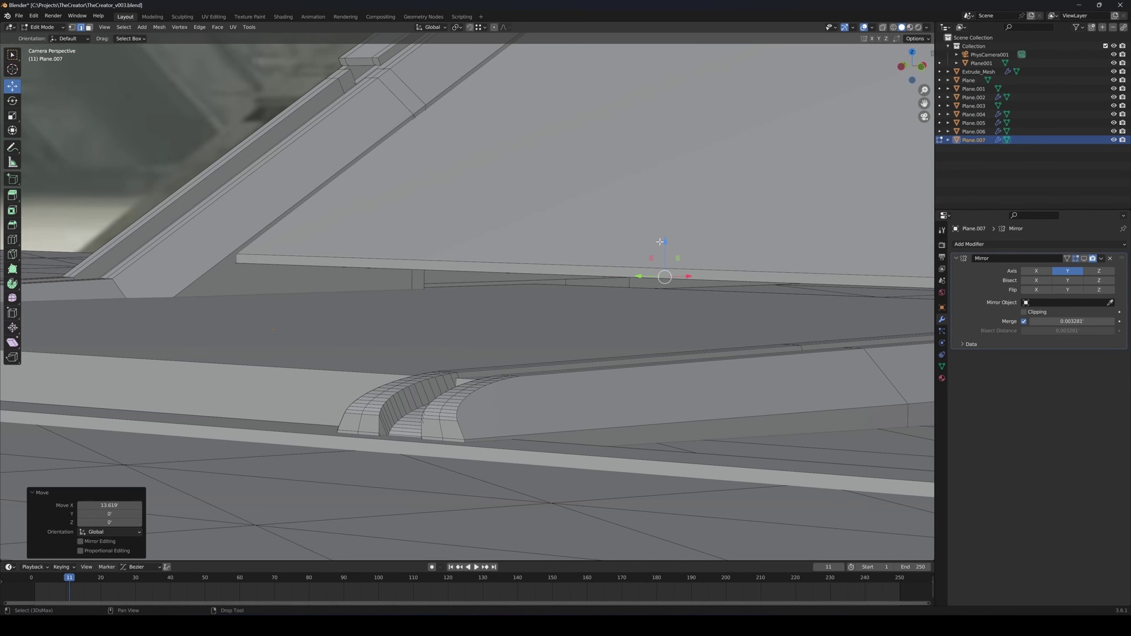
pyautogui.moveTo(664, 241); pyautogui.dragTo(665, 295)
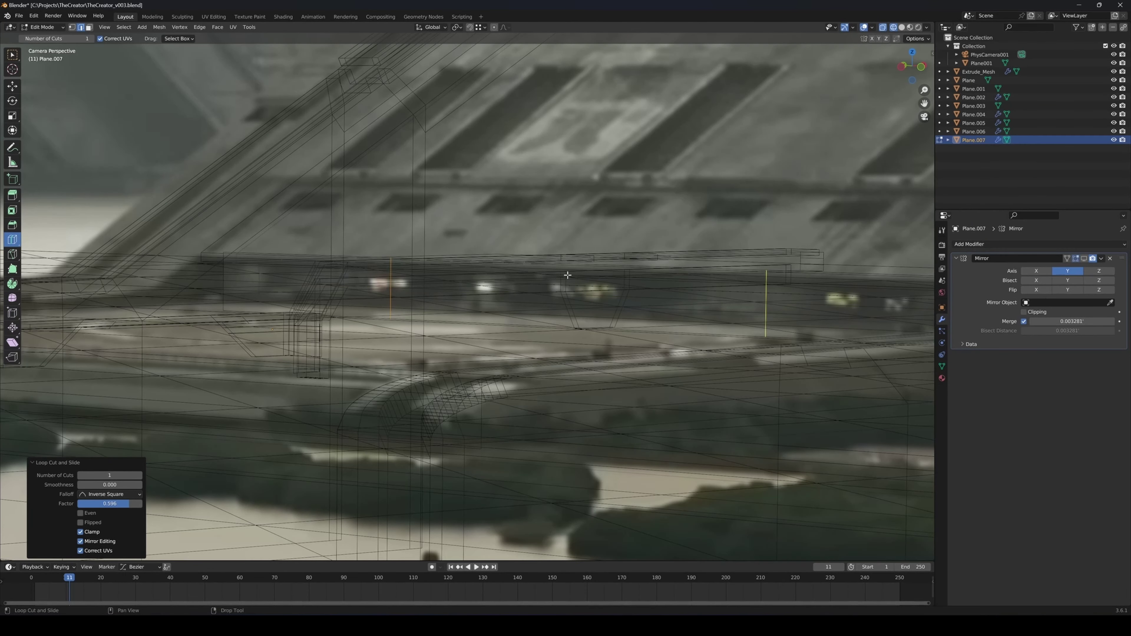
# Add vertical loop cuts across Plane.007 to match the divisions between the lit openings in the film still
pyautogui.moveTo(567, 275); pyautogui.dragTo(532, 278)
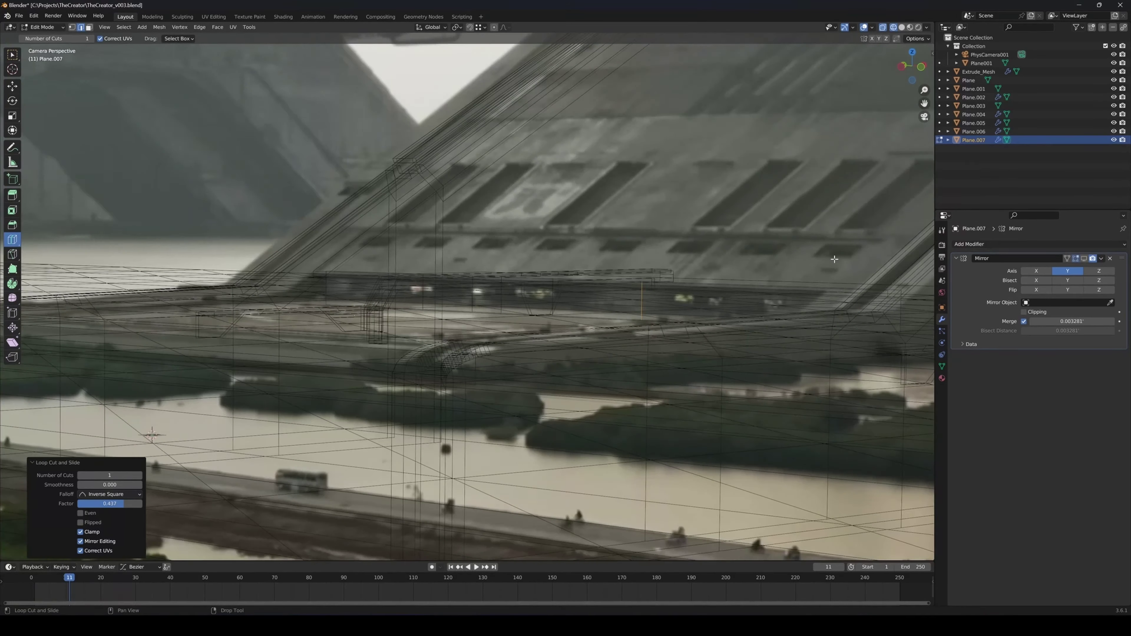
pyautogui.scroll(3, 835, 259)
pyautogui.moveTo(711, 289); pyautogui.dragTo(686, 288)
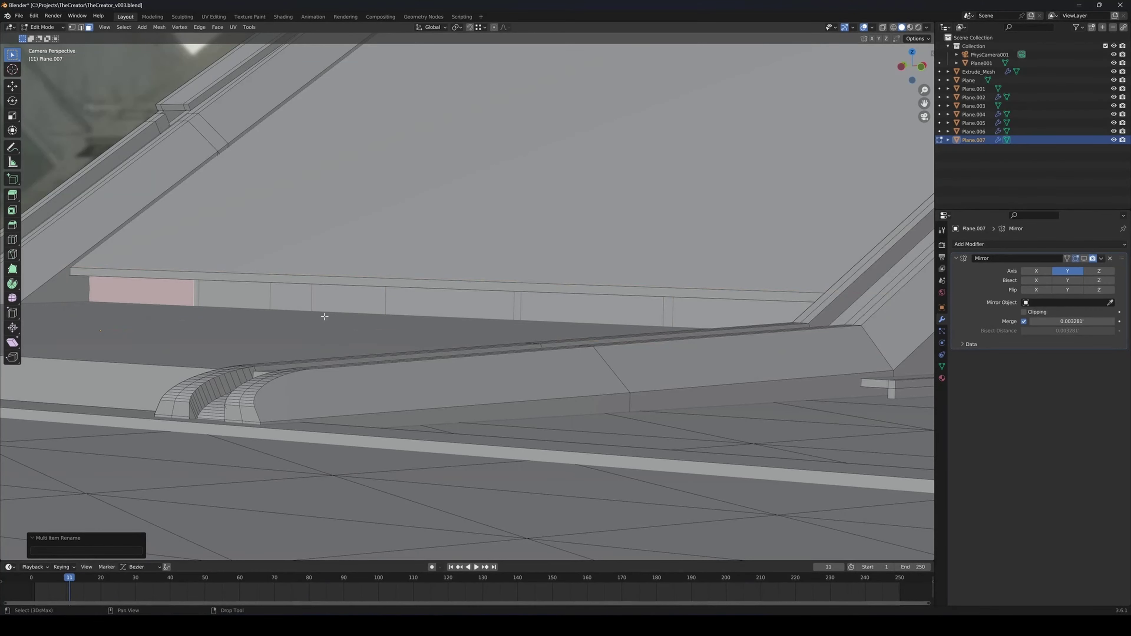
# Select the wide faces between the narrow dividers of Plane.007 and extrude them to form the row of openings
pyautogui.keyDown('ctrl'); pyautogui.click(234, 295); pyautogui.keyUp('ctrl')
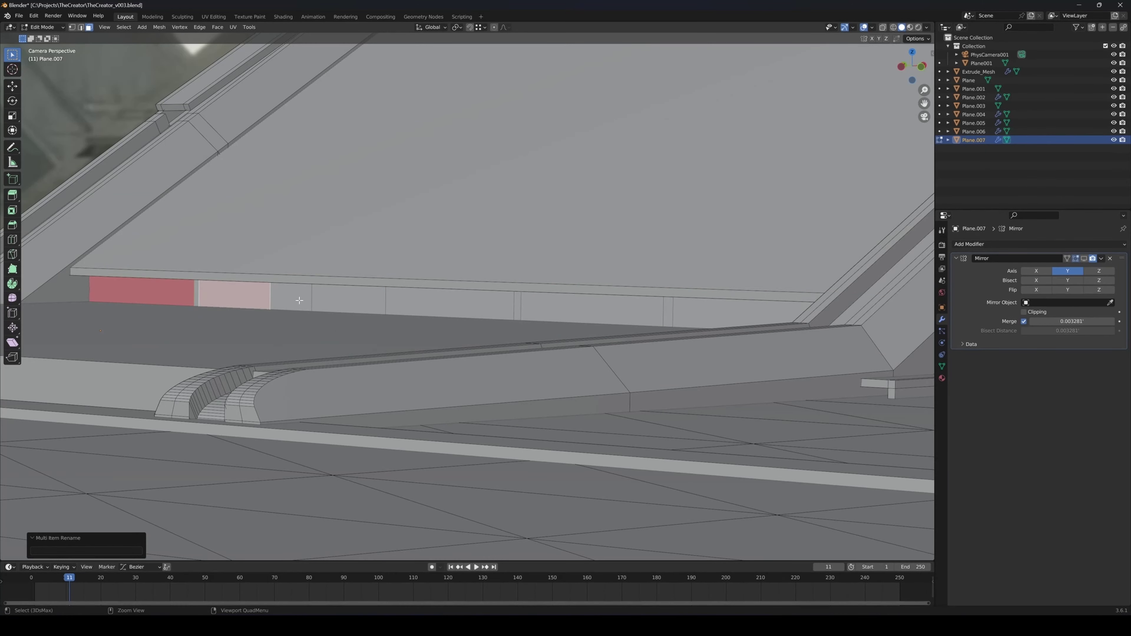
pyautogui.keyDown('ctrl'); pyautogui.click(353, 304); pyautogui.keyUp('ctrl')
pyautogui.keyDown('ctrl'); pyautogui.click(479, 302); pyautogui.keyUp('ctrl')
pyautogui.keyDown('ctrl'); pyautogui.click(593, 308); pyautogui.keyUp('ctrl')
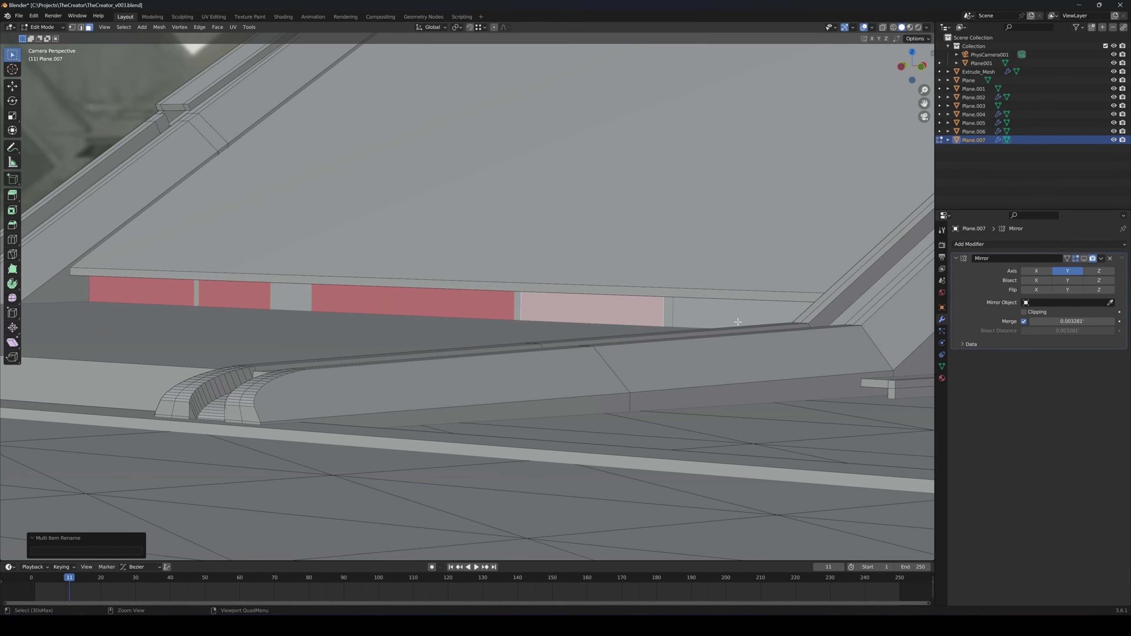
pyautogui.keyDown('ctrl'); pyautogui.click(741, 313); pyautogui.keyUp('ctrl')
pyautogui.rightClick(496, 312)
pyautogui.click(451, 348)
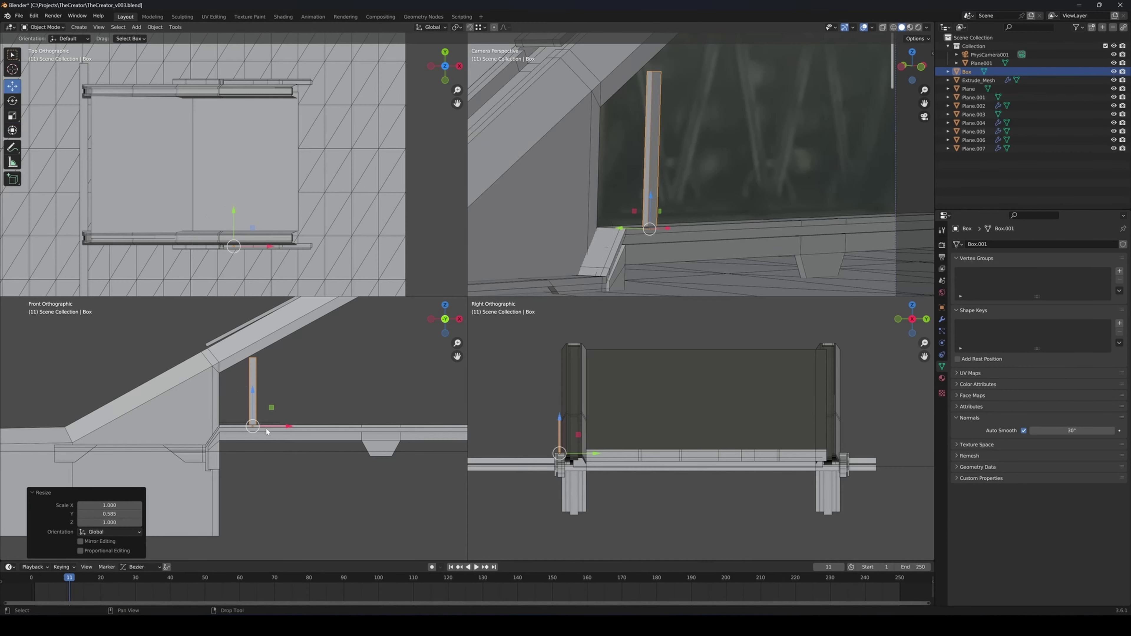
# Move the thin upright Box along X on the side ledge in the front view and rotate it for a diagonal truss strut
pyautogui.moveTo(282, 427); pyautogui.dragTo(295, 458)
pyautogui.hotkey('shift', 'space')
pyautogui.press('r')
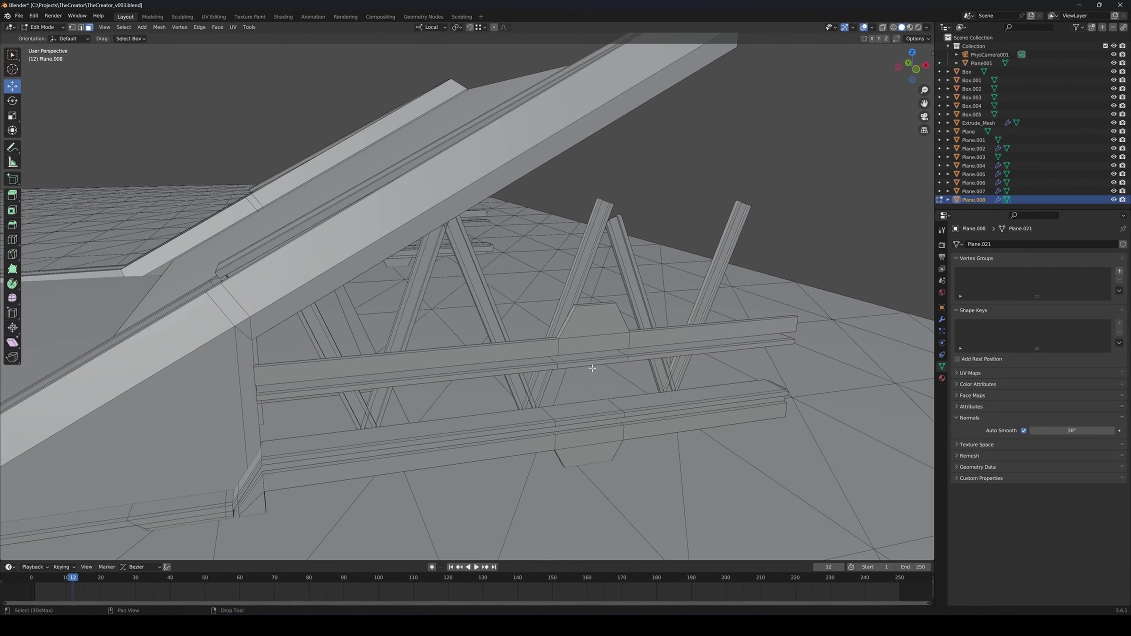
# Move the selected faces of the upper truss beam Plane.008 and lower the panel Plane.009's upper front corner about 106 ft along Z
pyautogui.hotkey('shift', 'a')
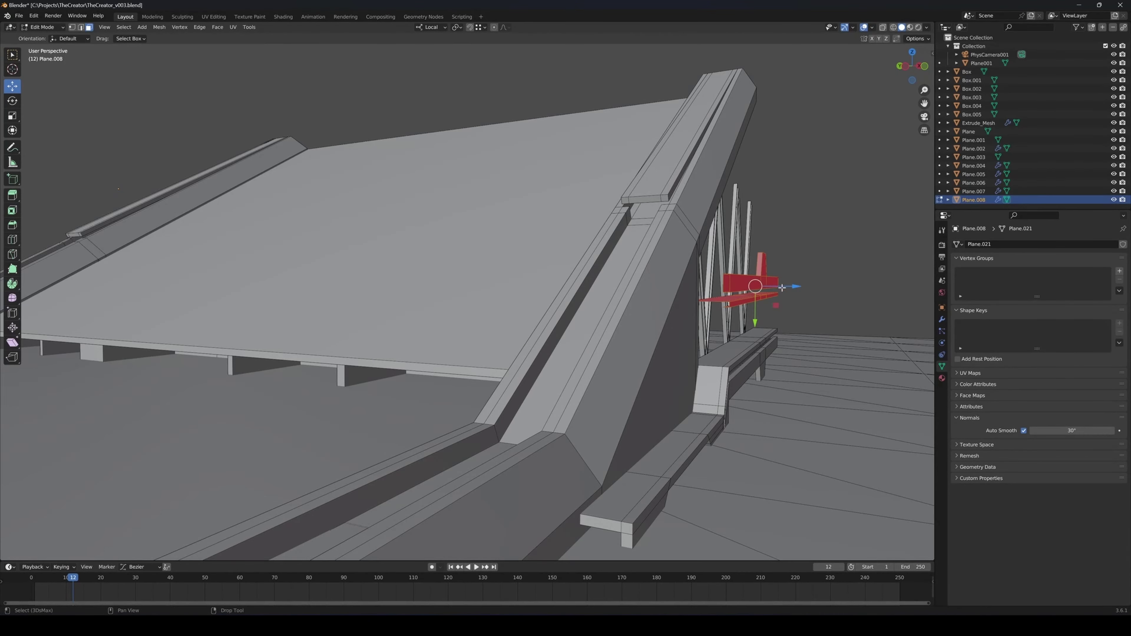
pyautogui.press('g')
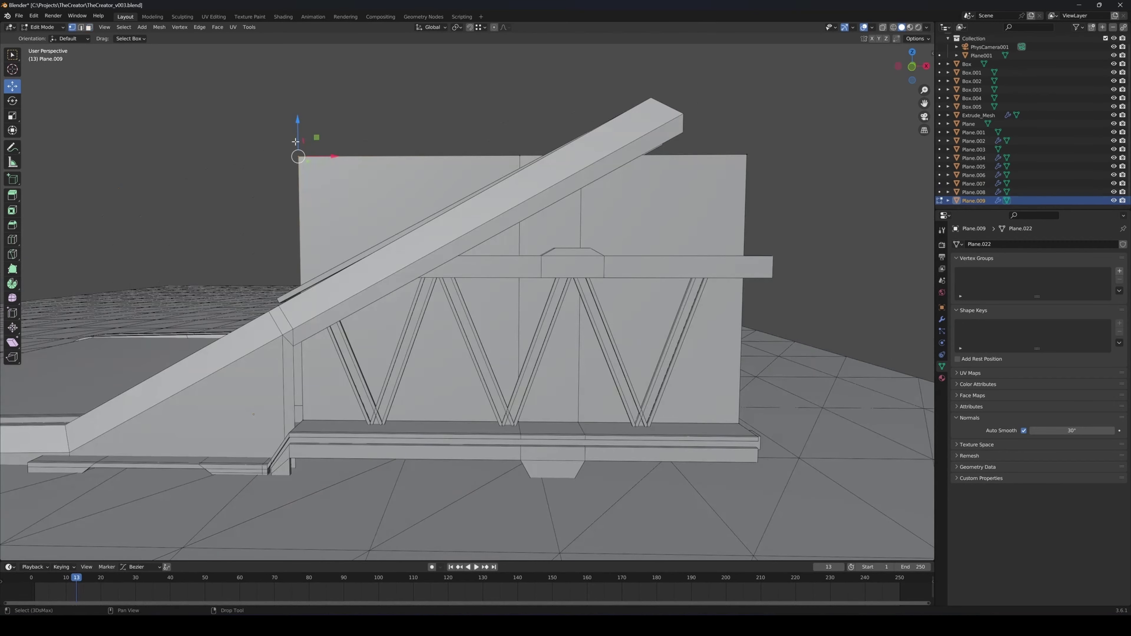
pyautogui.press('g')
pyautogui.press('z')
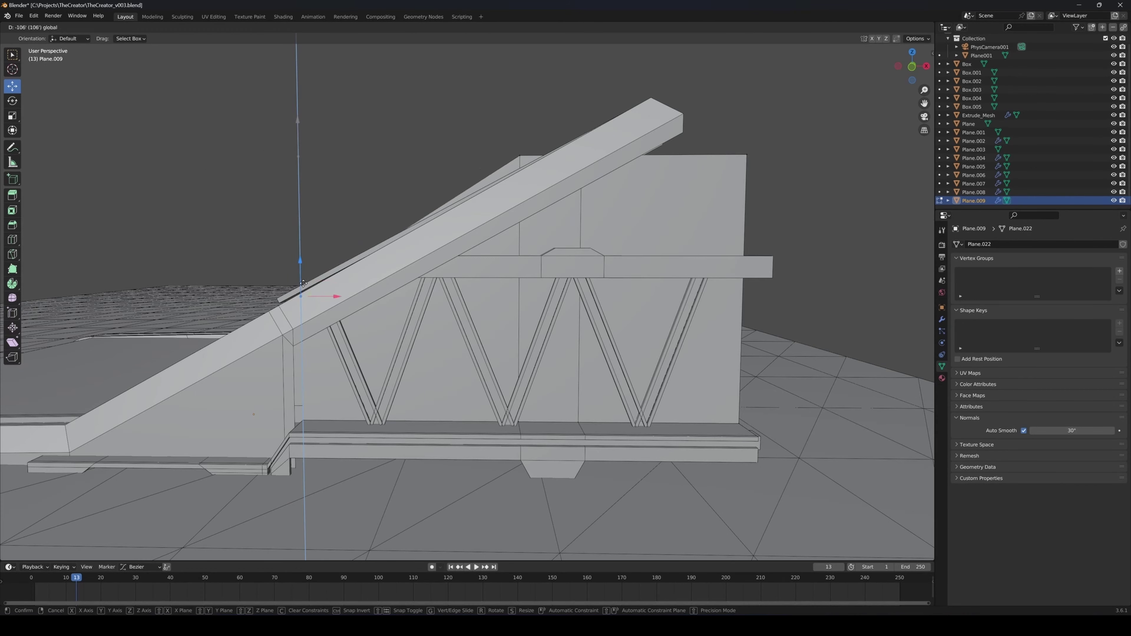
pyautogui.press('Return')
pyautogui.moveTo(522, 131); pyautogui.dragTo(613, 202, button='middle')
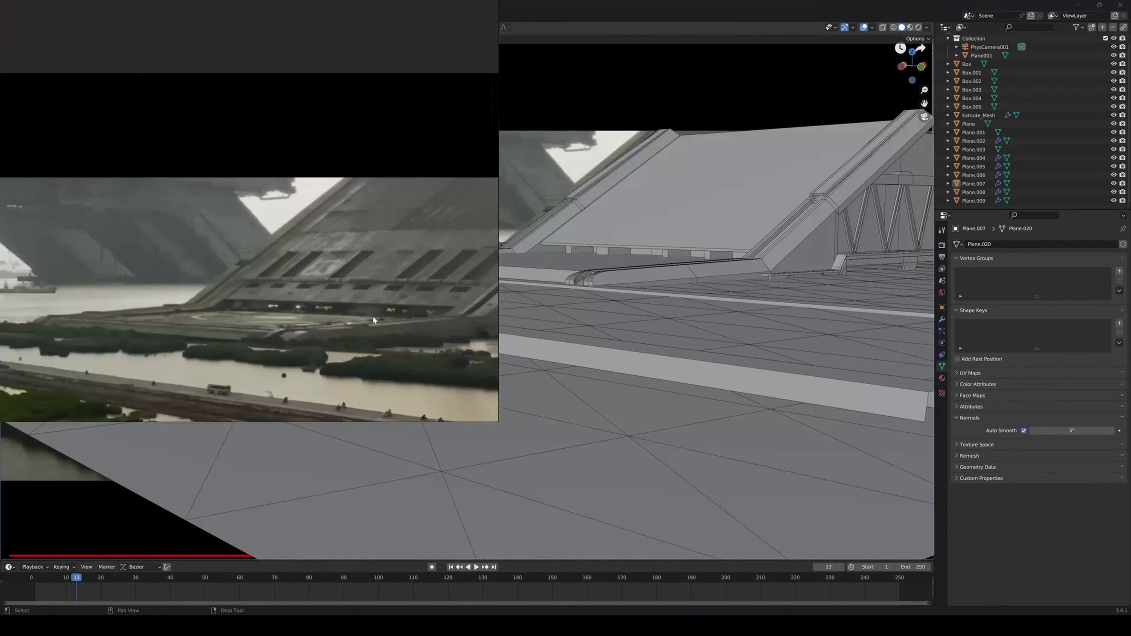
# Extrude the upper side face of the slanted Box.006 along X to form the background building's horizontal overhead beam
pyautogui.moveTo(374, 320); pyautogui.dragTo(400, 333, button='right')
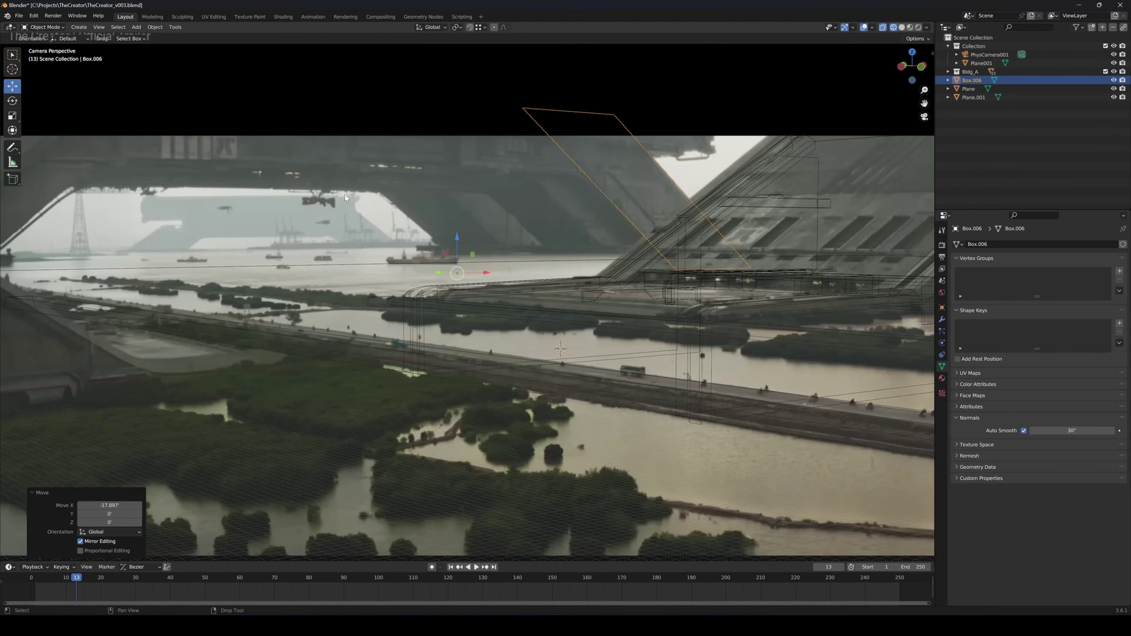
pyautogui.press('Tab')
pyautogui.moveTo(606, 187); pyautogui.dragTo(604, 186)
pyautogui.moveTo(579, 144); pyautogui.dragTo(255, 187)
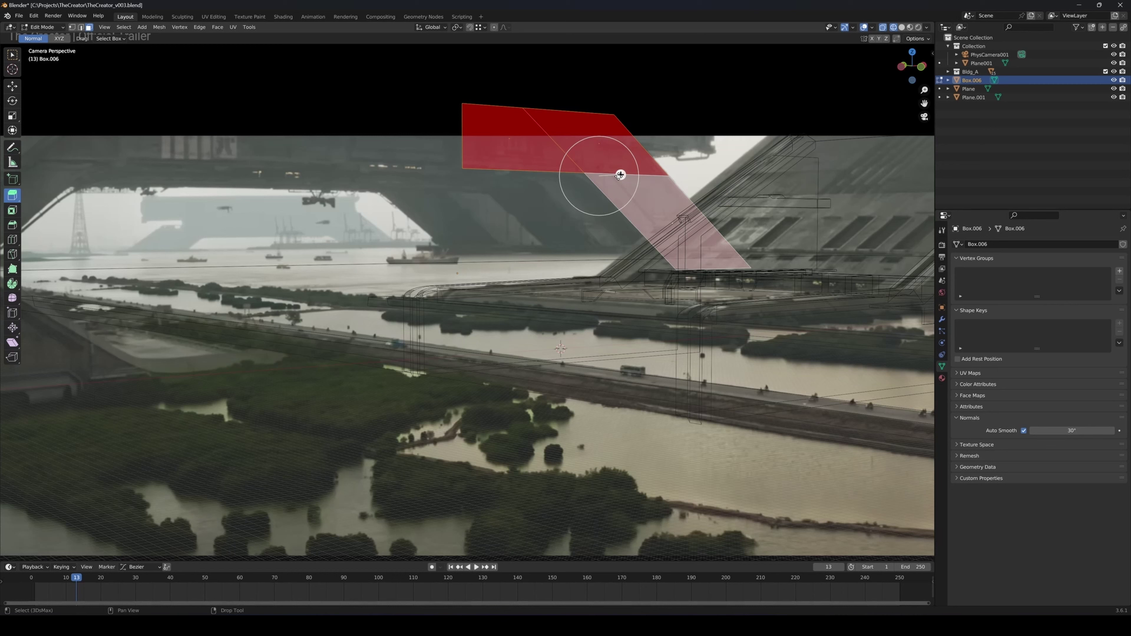
pyautogui.moveTo(620, 174); pyautogui.dragTo(610, 181)
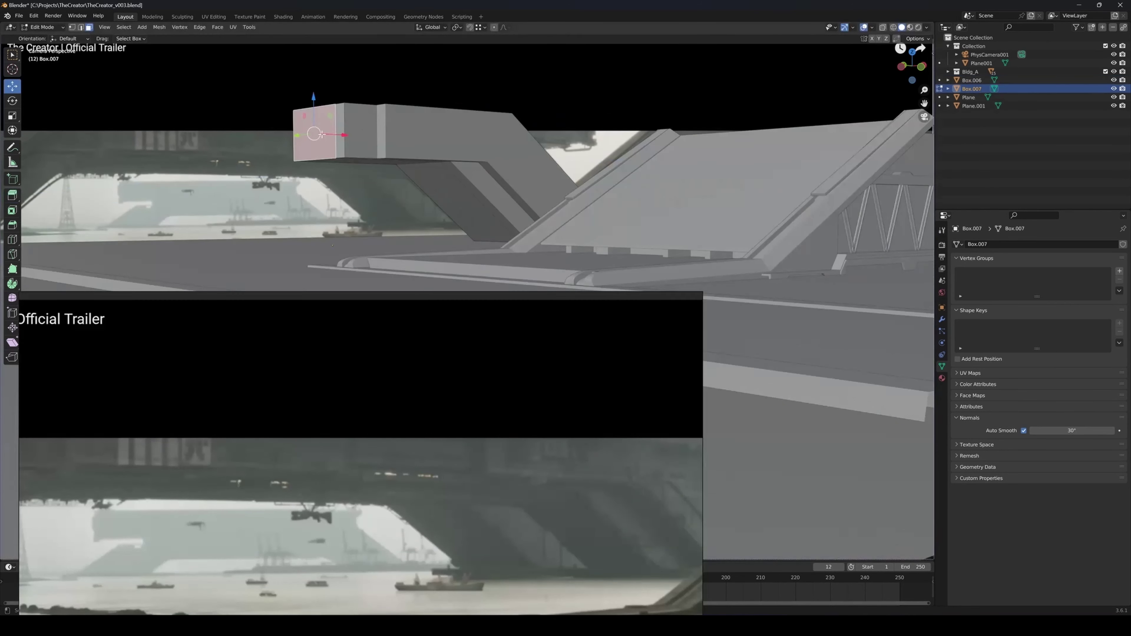
# Extrude the selected end face of the overhead beam Box.007 to lengthen it
pyautogui.rightClick(353, 137)
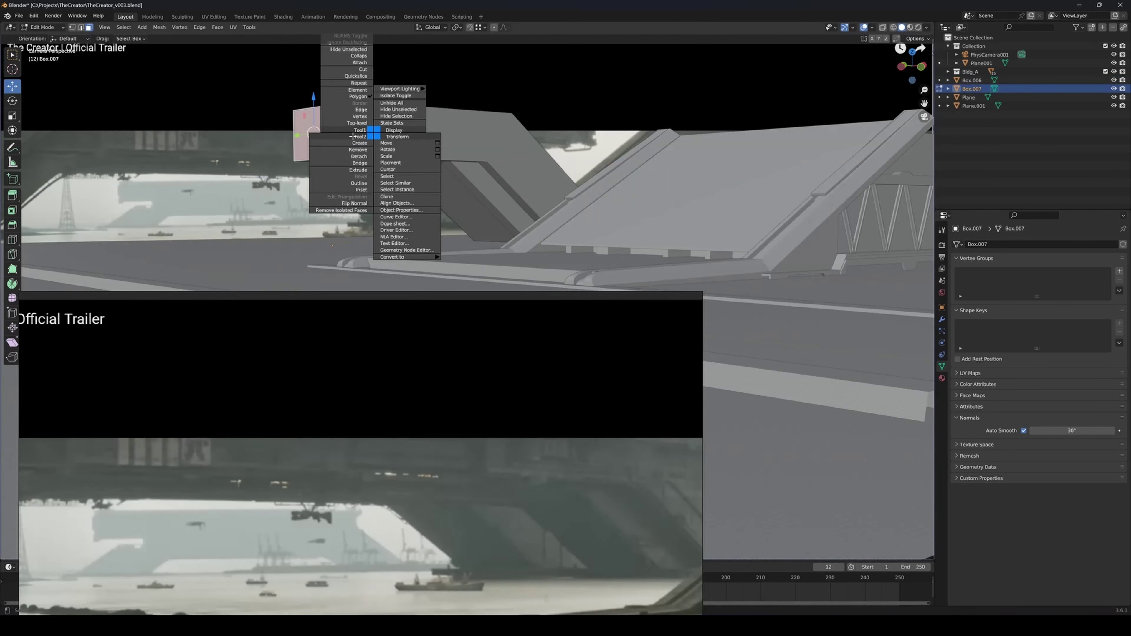
pyautogui.click(334, 169)
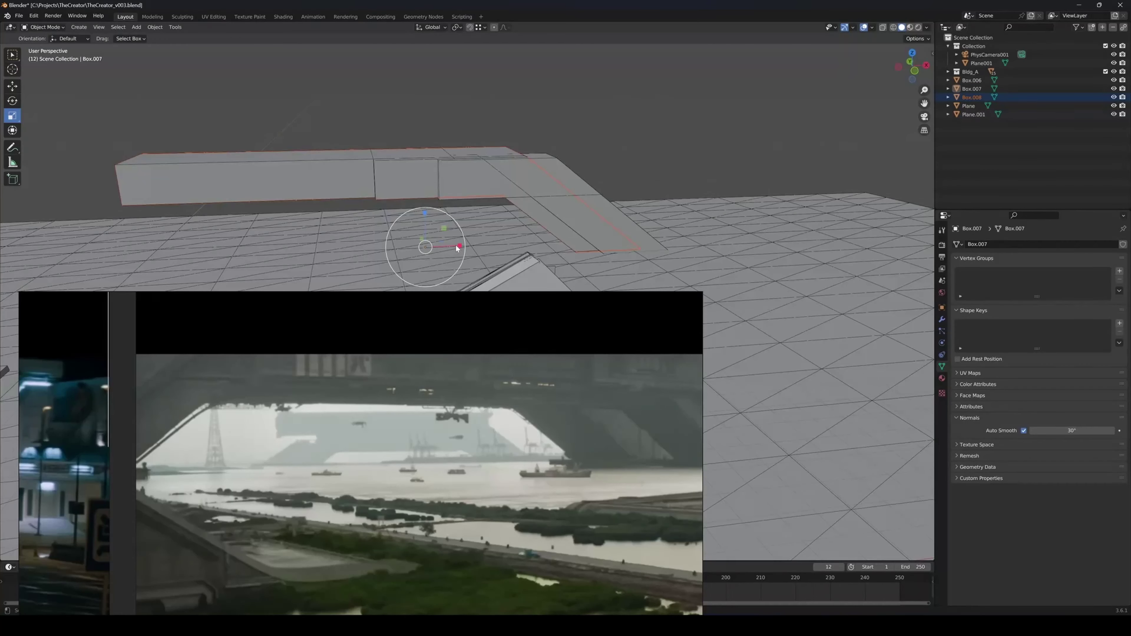
# Mirror the beam copy Box.008 by scaling it along X, move it about -249.7 ft along X and shift it along Y
pyautogui.moveTo(456, 245); pyautogui.dragTo(385, 245)
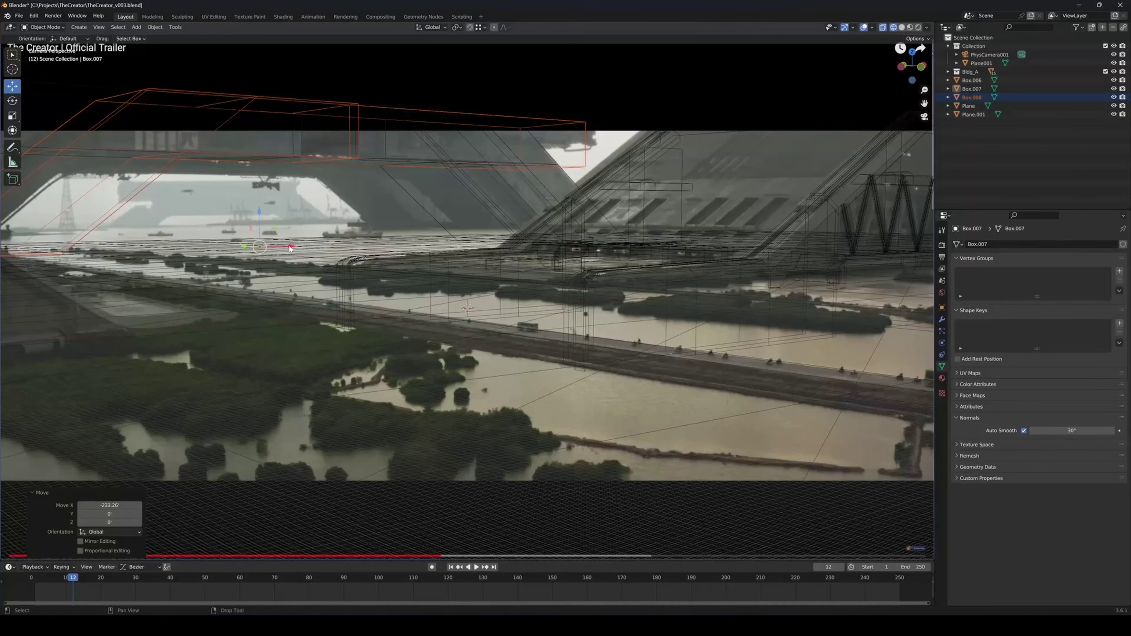
pyautogui.moveTo(289, 246); pyautogui.dragTo(198, 254)
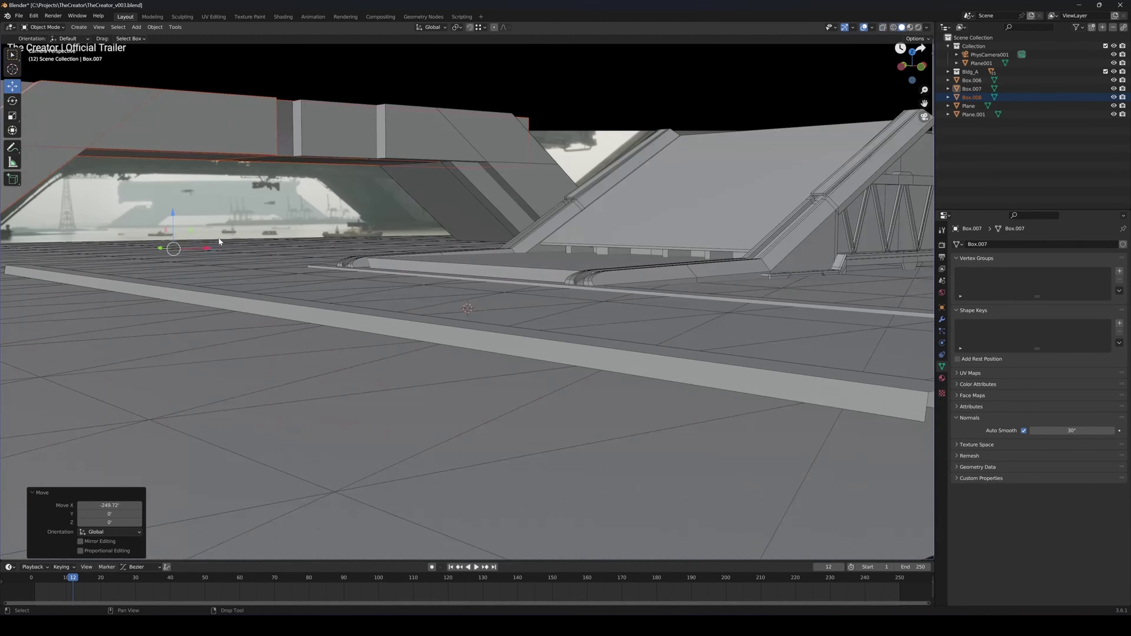
pyautogui.moveTo(218, 237); pyautogui.dragTo(341, 241, button='middle')
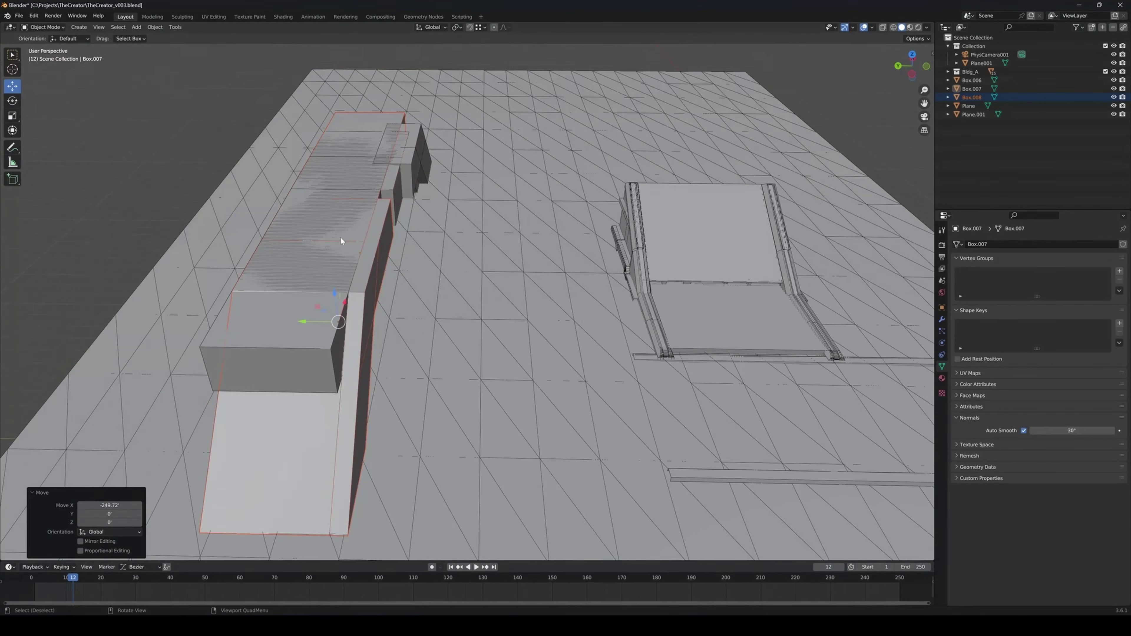
pyautogui.moveTo(305, 321); pyautogui.dragTo(411, 168)
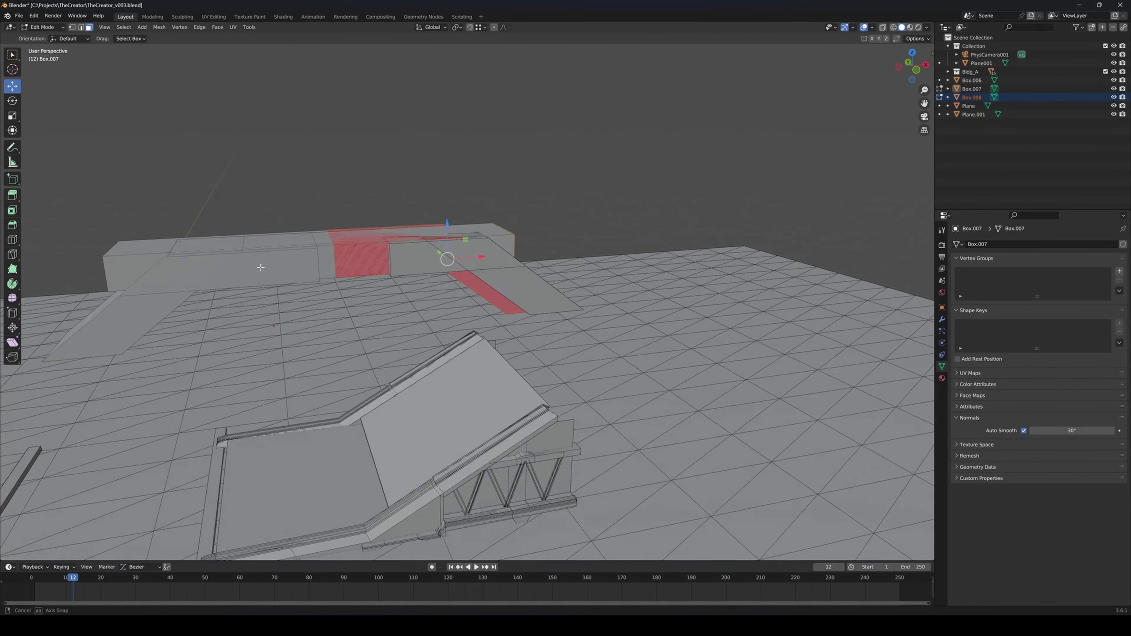
# Isolate Box.008 and delete the faces of its surplus far section, keeping the sloped leg and a short beam stub
pyautogui.rightClick(301, 282)
pyautogui.press('Tab')
pyautogui.press('KP_Divide')
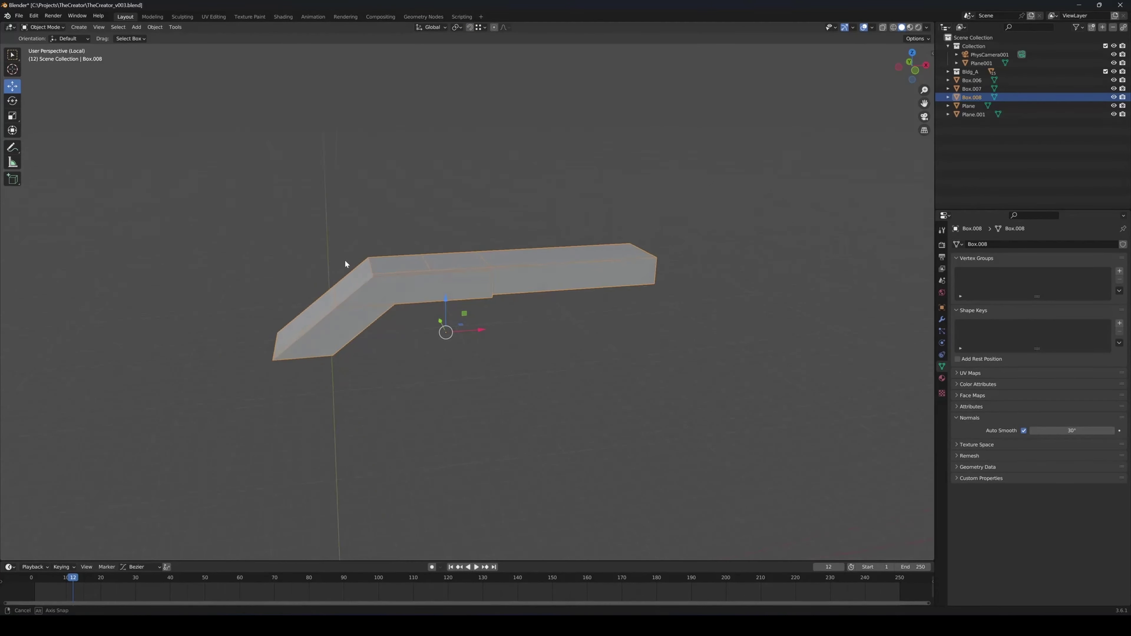
pyautogui.scroll(2, 414, 279)
pyautogui.keyDown('alt'); pyautogui.moveTo(445, 285); pyautogui.dragTo(437, 261, button='middle'); pyautogui.keyUp('alt')
pyautogui.press('4')
pyautogui.press('F3')
pyautogui.press('Delete')
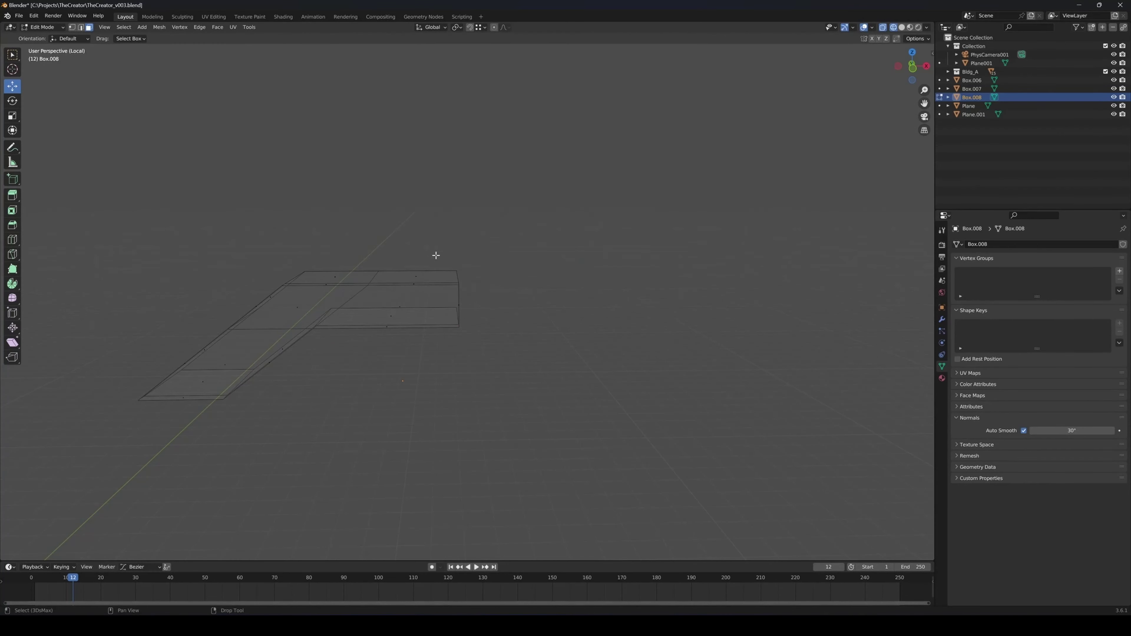
pyautogui.rightClick(445, 309)
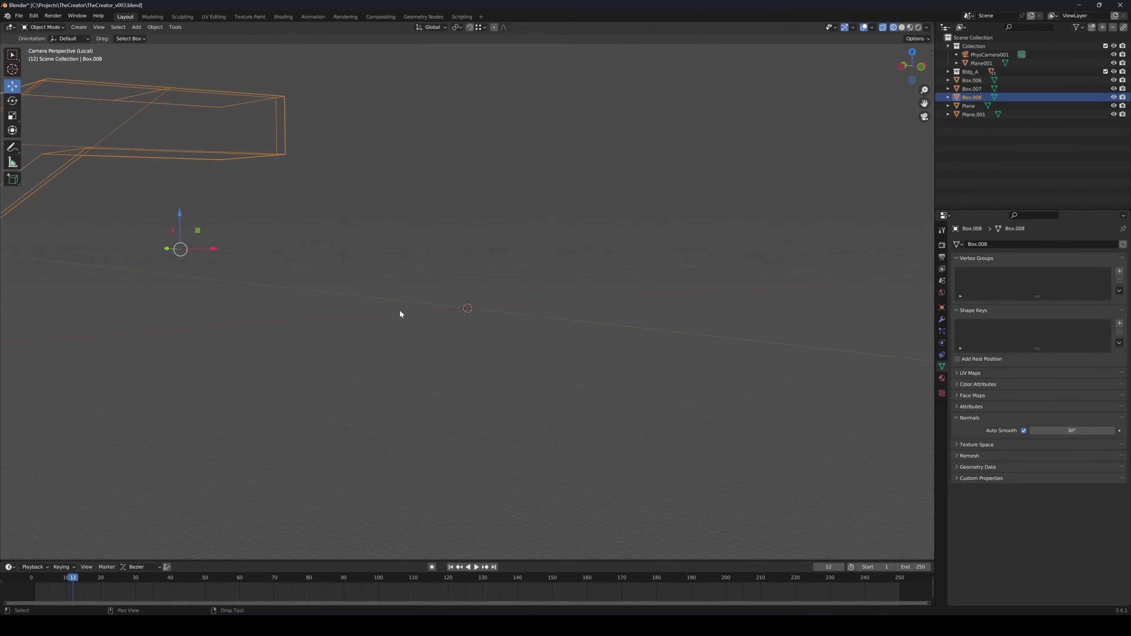
pyautogui.hotkey('shift', 'z')
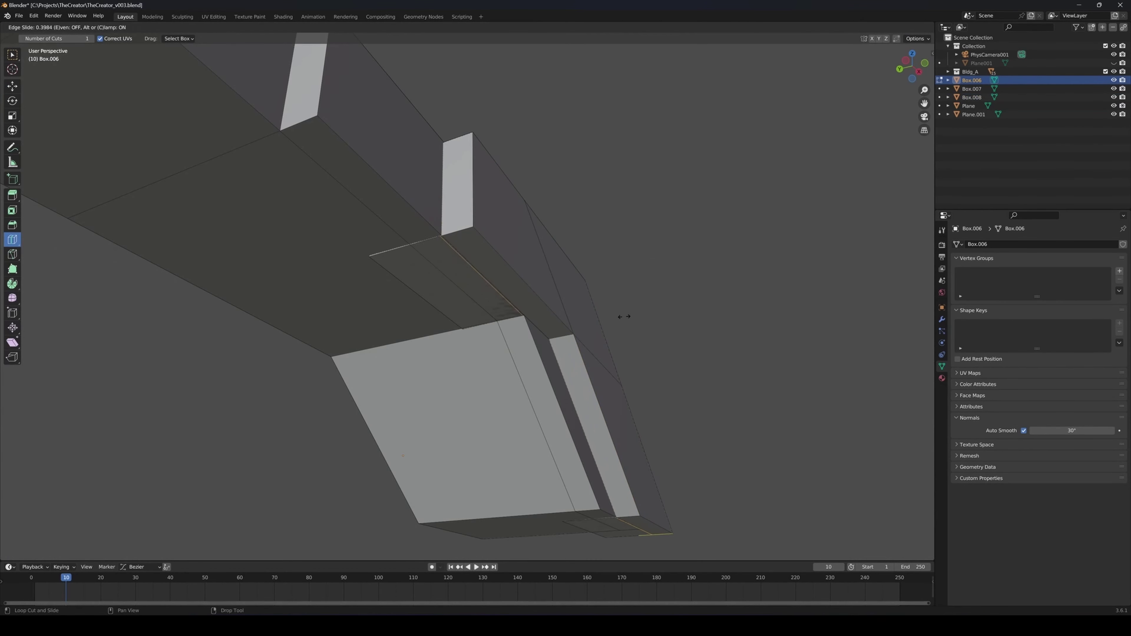
# Add a lengthwise loop cut along the stepped outer edge of Box.006
pyautogui.moveTo(624, 317); pyautogui.dragTo(624, 315)
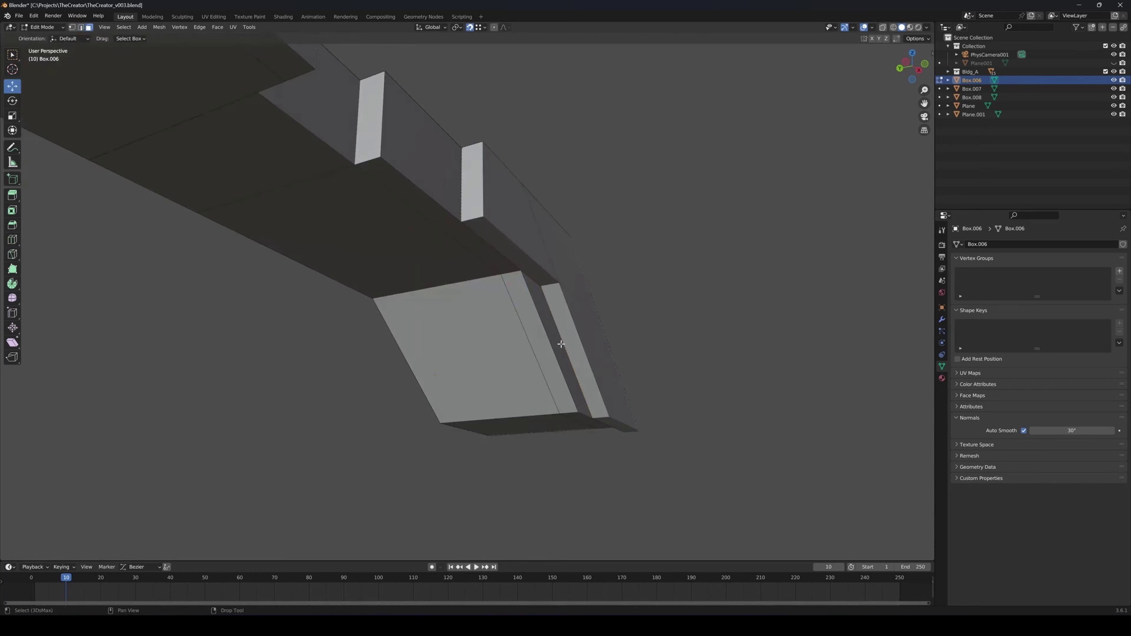
pyautogui.keyDown('alt'); pyautogui.moveTo(560, 336); pyautogui.dragTo(479, 277, button='middle'); pyautogui.keyUp('alt')
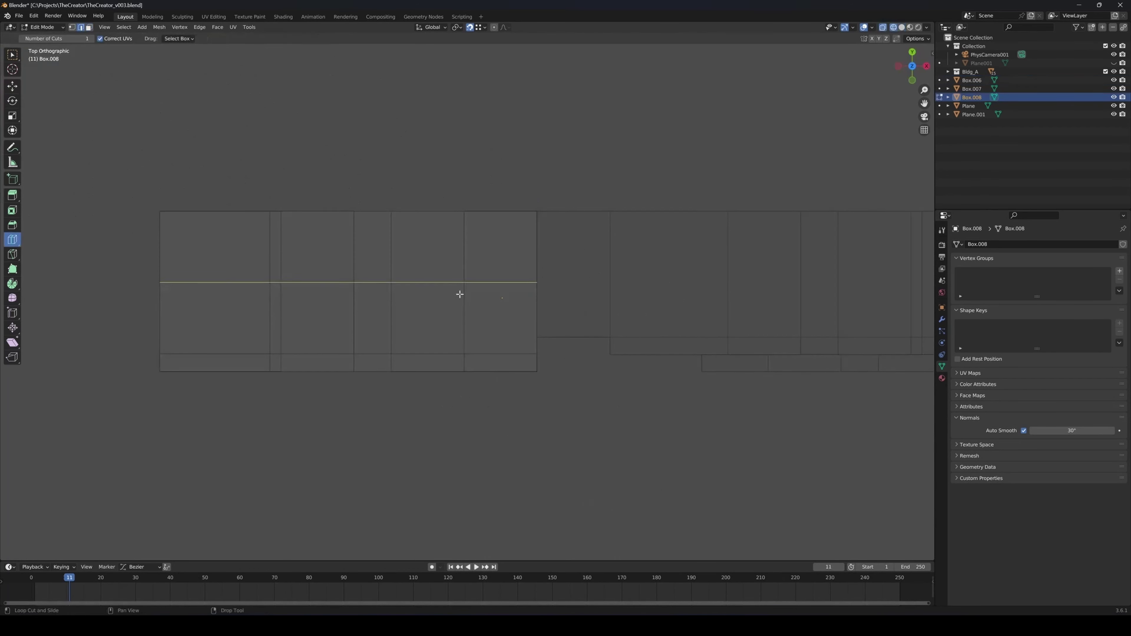
# Add a lengthwise loop cut to Box.008 at a factor of 0.765 and extrude the selected edges at its open end
pyautogui.moveTo(458, 293); pyautogui.dragTo(538, 344)
pyautogui.press('w')
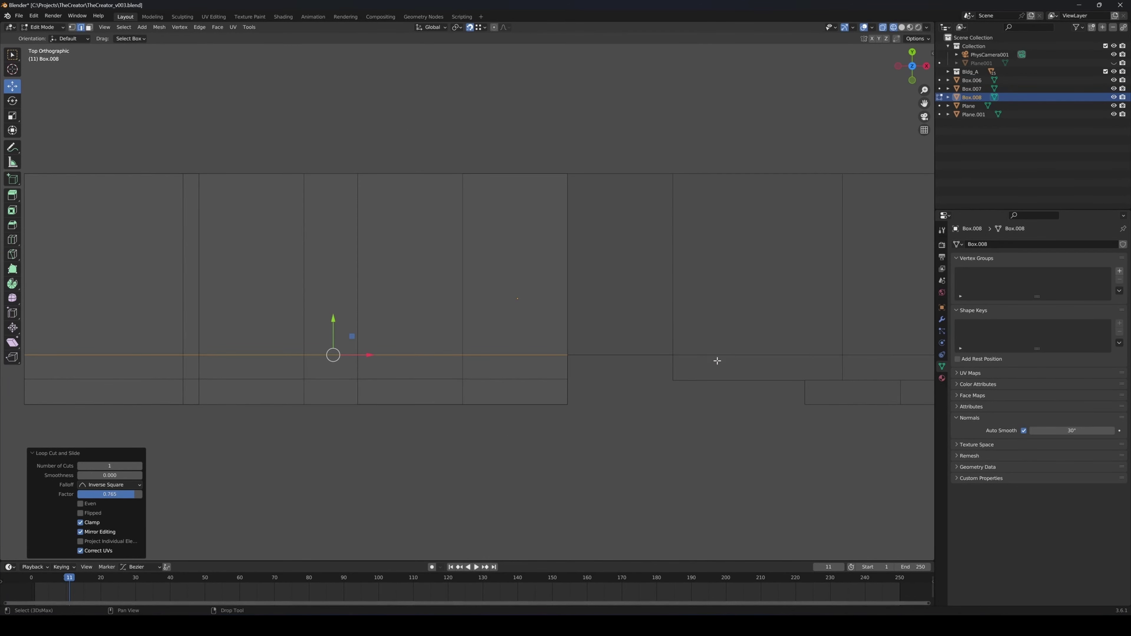
pyautogui.rightClick(568, 247)
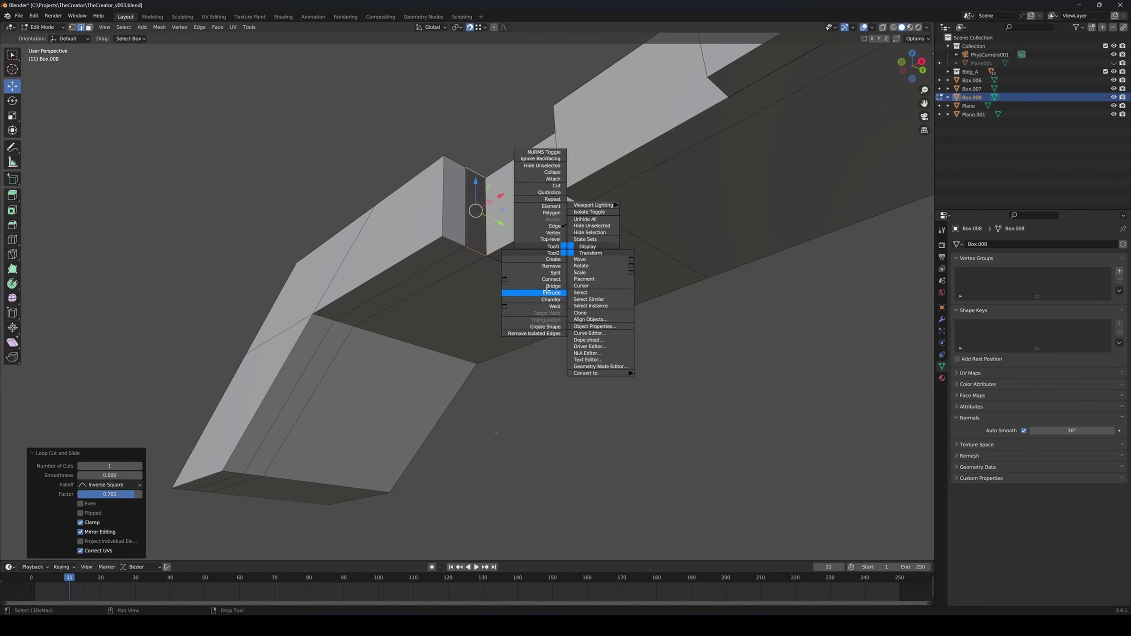
pyautogui.click(550, 293)
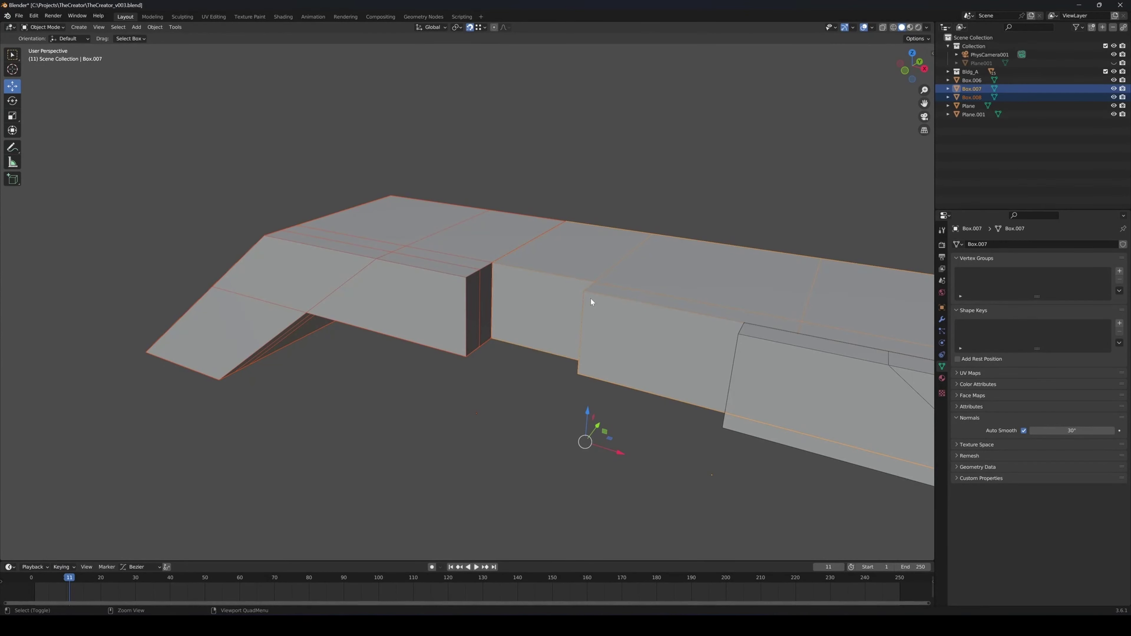
# Join Box.008 with the adjoining beam Box.007 into a single object
pyautogui.hotkey('ctrl', 'j')
pyautogui.click(579, 334)
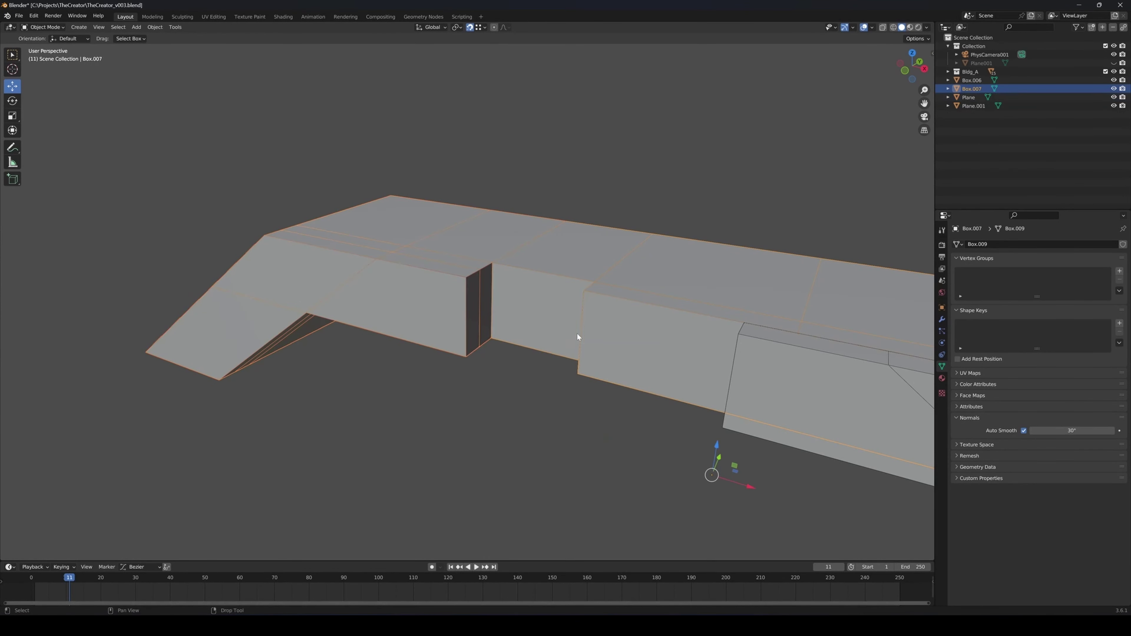
# Add the adjoining side faces of Box.007's sloped leg to the face selection and extrude the four selected faces
pyautogui.moveTo(577, 332); pyautogui.dragTo(512, 321, button='middle')
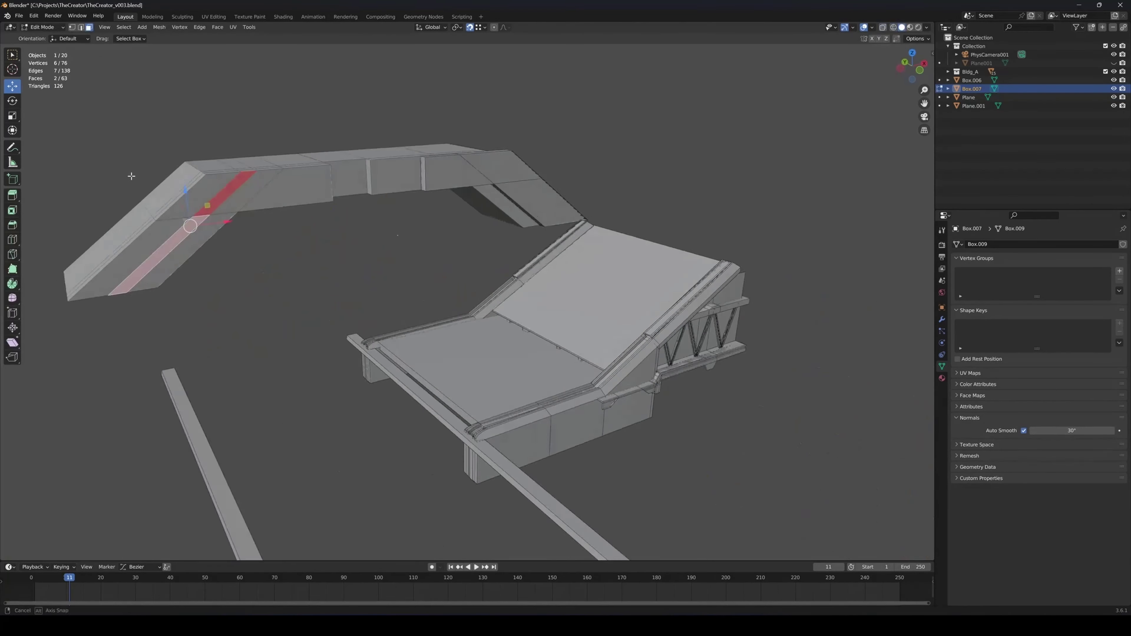
pyautogui.scroll(3, 131, 176)
pyautogui.keyDown('shift'); pyautogui.moveTo(131, 176); pyautogui.dragTo(239, 209, button='middle'); pyautogui.keyUp('shift')
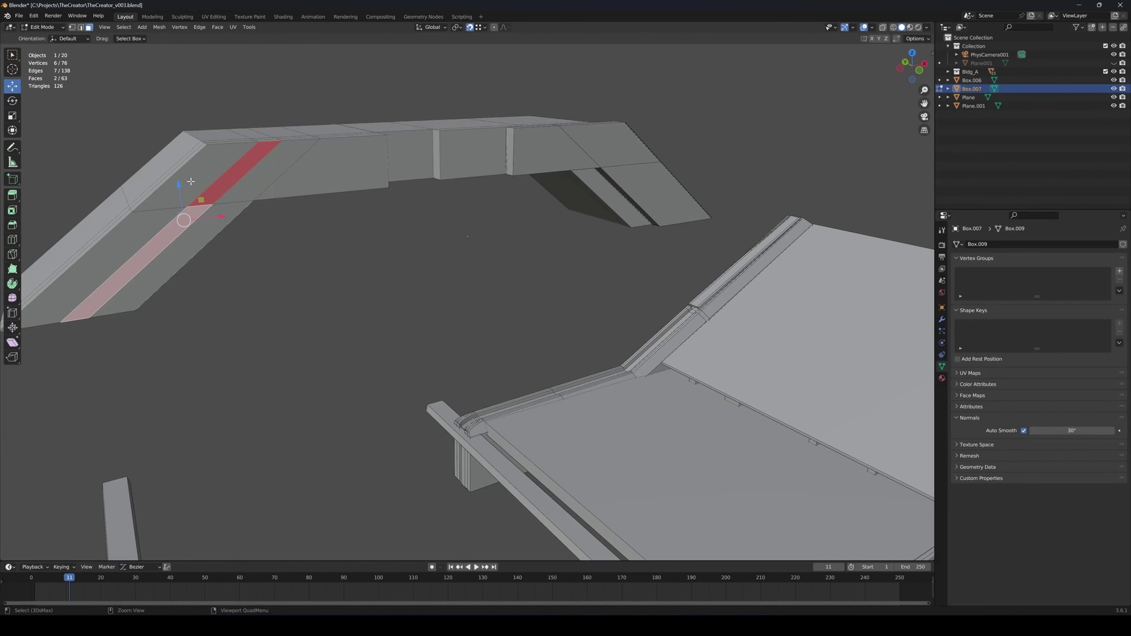
pyautogui.keyDown('ctrl'); pyautogui.click(190, 178); pyautogui.keyUp('ctrl')
pyautogui.keyDown('ctrl'); pyautogui.click(121, 237); pyautogui.keyUp('ctrl')
pyautogui.moveTo(121, 238); pyautogui.dragTo(225, 257, button='middle')
pyautogui.rightClick(225, 257)
pyautogui.click(218, 270)
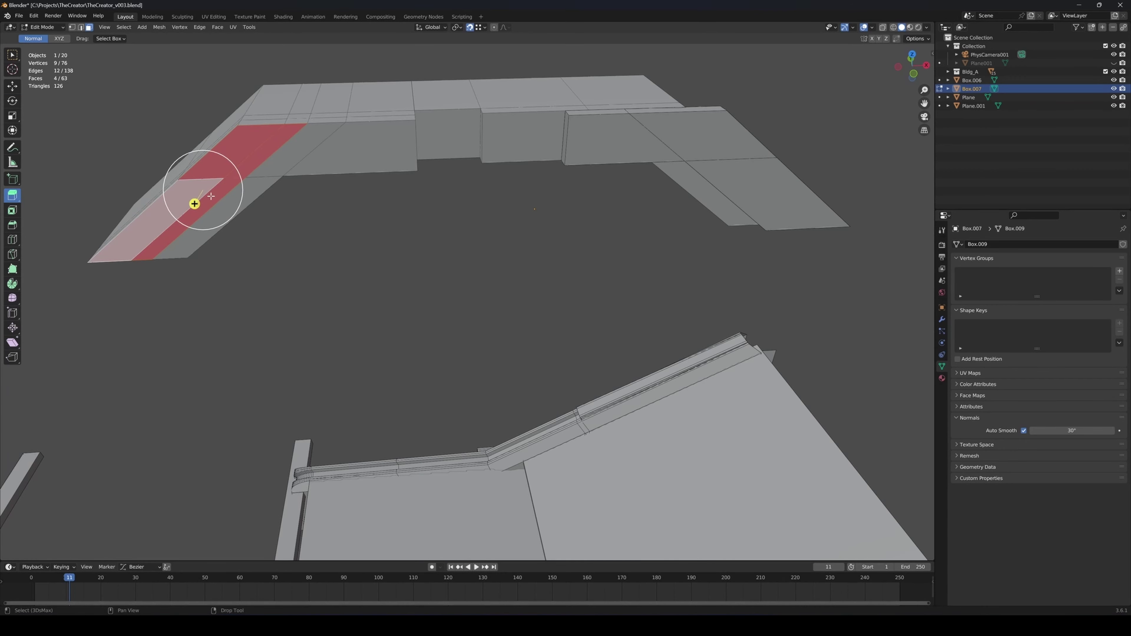
pyautogui.click(190, 210)
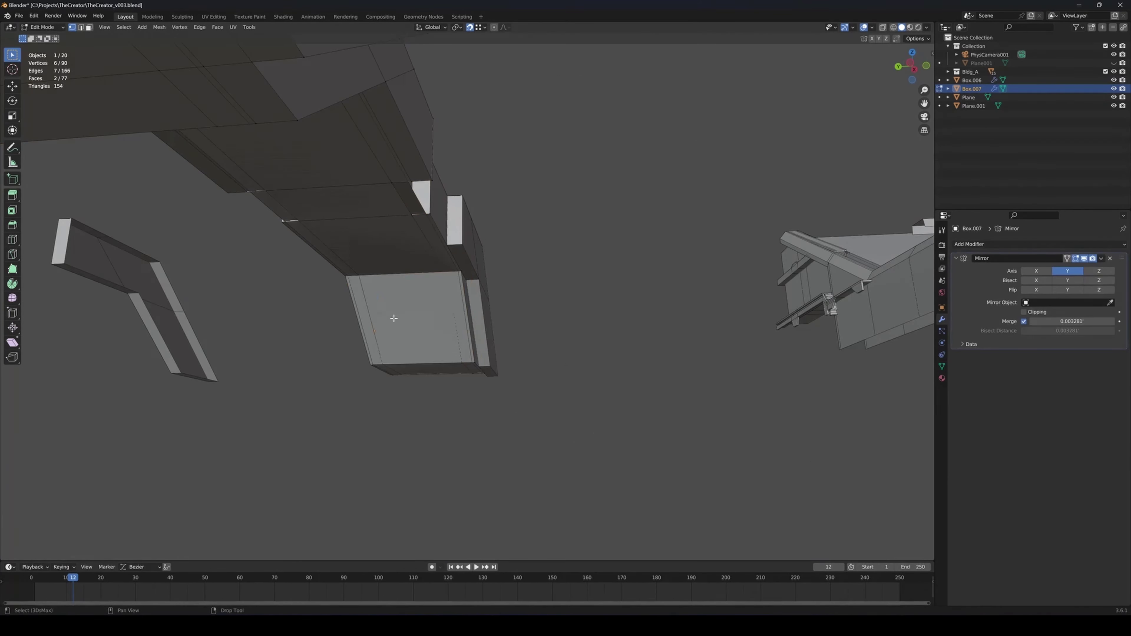
# Move the mirrored arch object Box.007 along the Y axis to fit the arched building in the film still
pyautogui.click(394, 319)
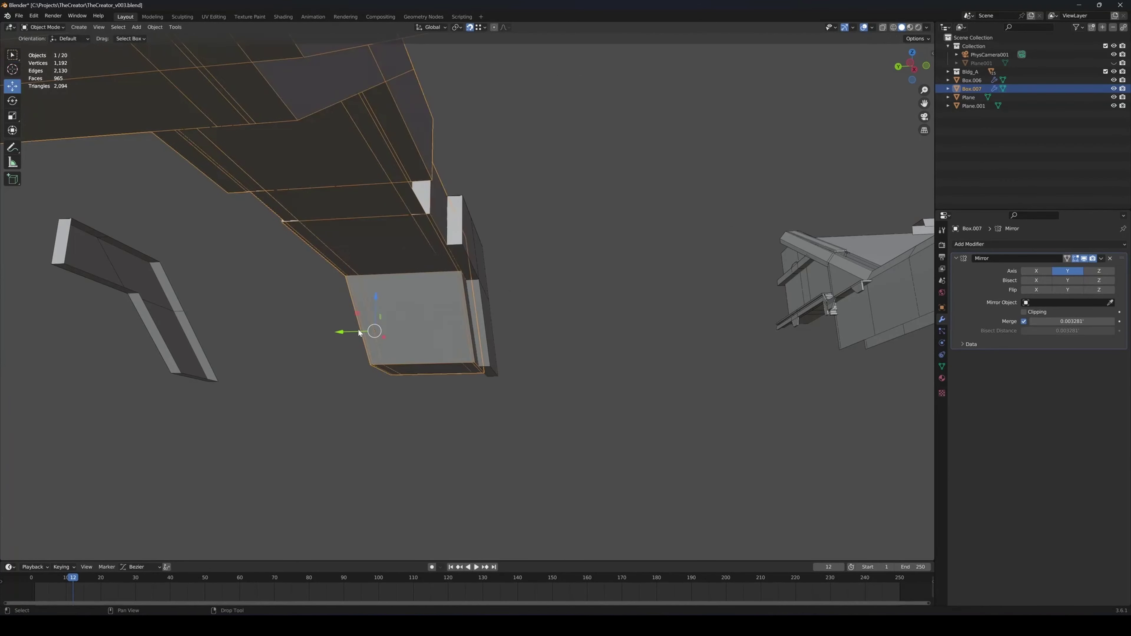
pyautogui.moveTo(356, 334); pyautogui.dragTo(236, 339)
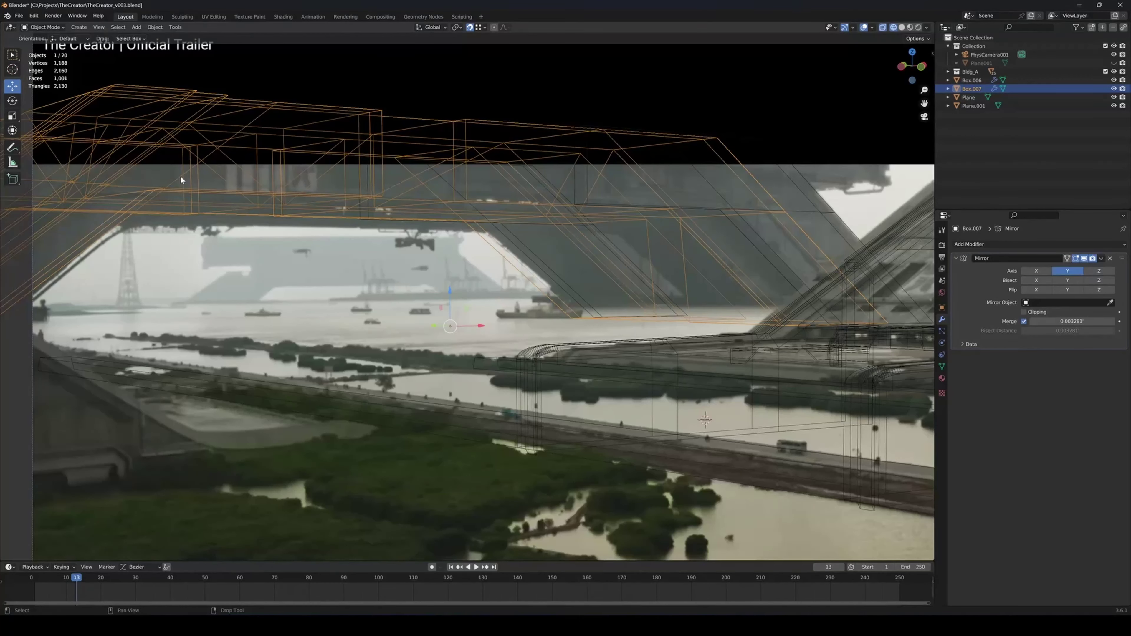
pyautogui.hotkey('shift', 'z')
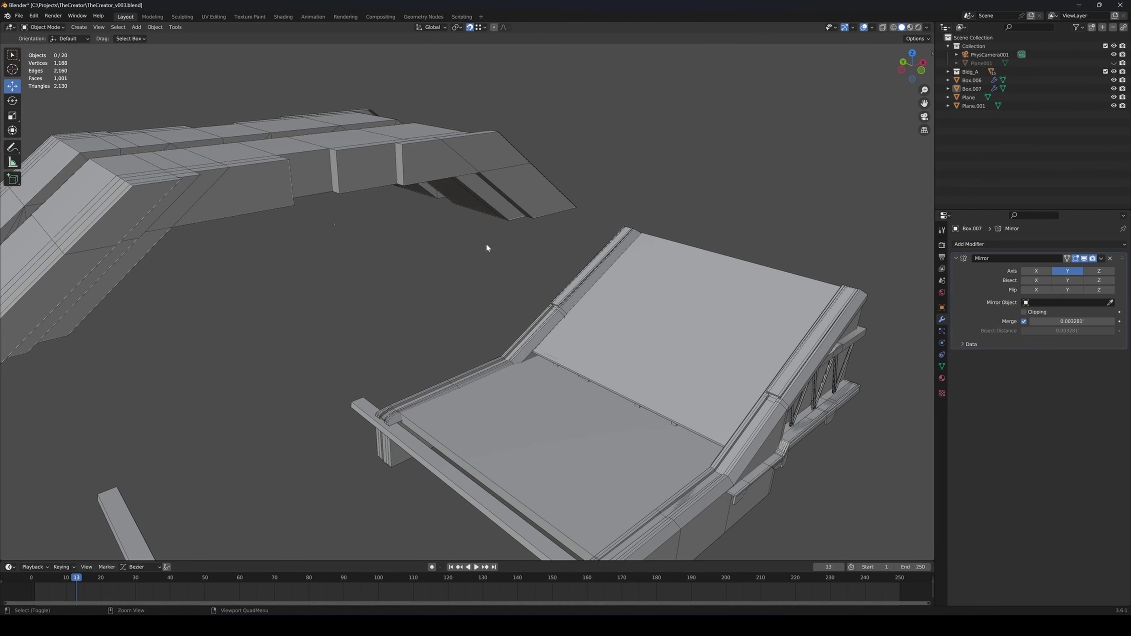
# Create a flat box as a foundation under the arch's far leg and lower it about 72 ft along Z
pyautogui.hotkey('shift', 'a')
pyautogui.press('Escape')
pyautogui.moveTo(515, 239)
pyautogui.mouseDown()
pyautogui.moveTo(549, 173)
pyautogui.moveTo(521, 159)
pyautogui.mouseUp()
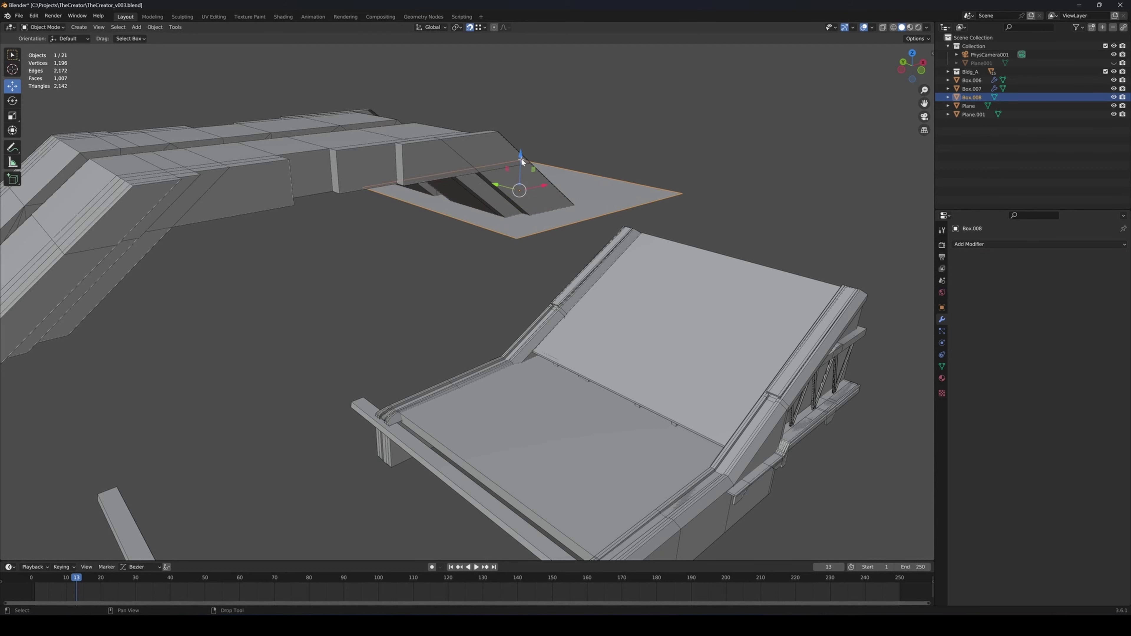
pyautogui.click(521, 152)
pyautogui.moveTo(501, 217); pyautogui.dragTo(522, 194, button='middle')
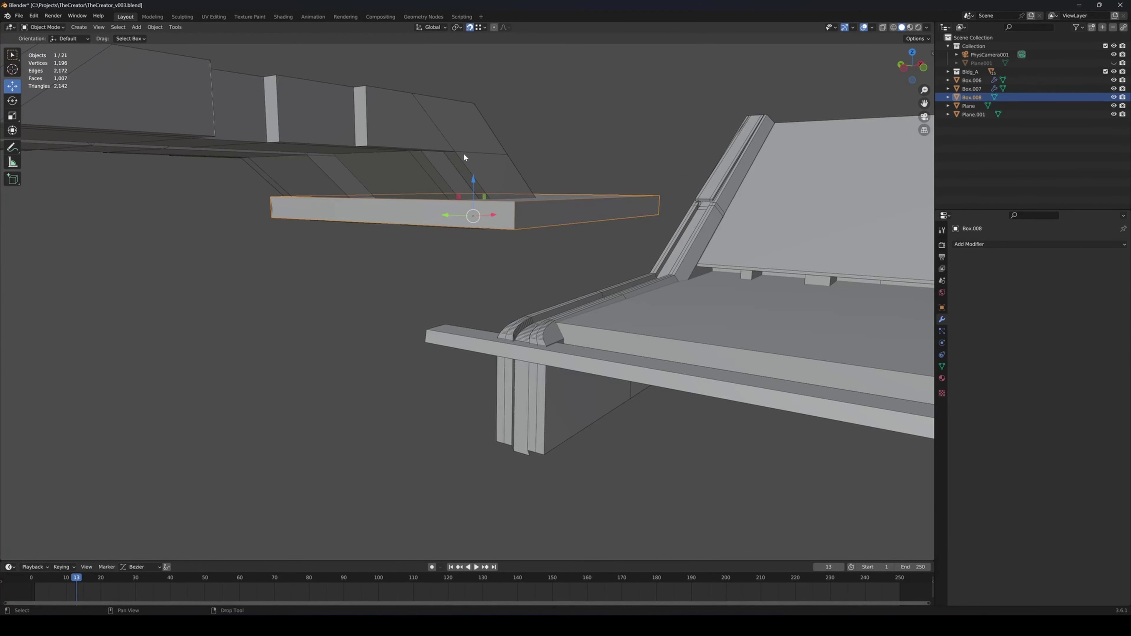
pyautogui.hotkey('shift', 'd')
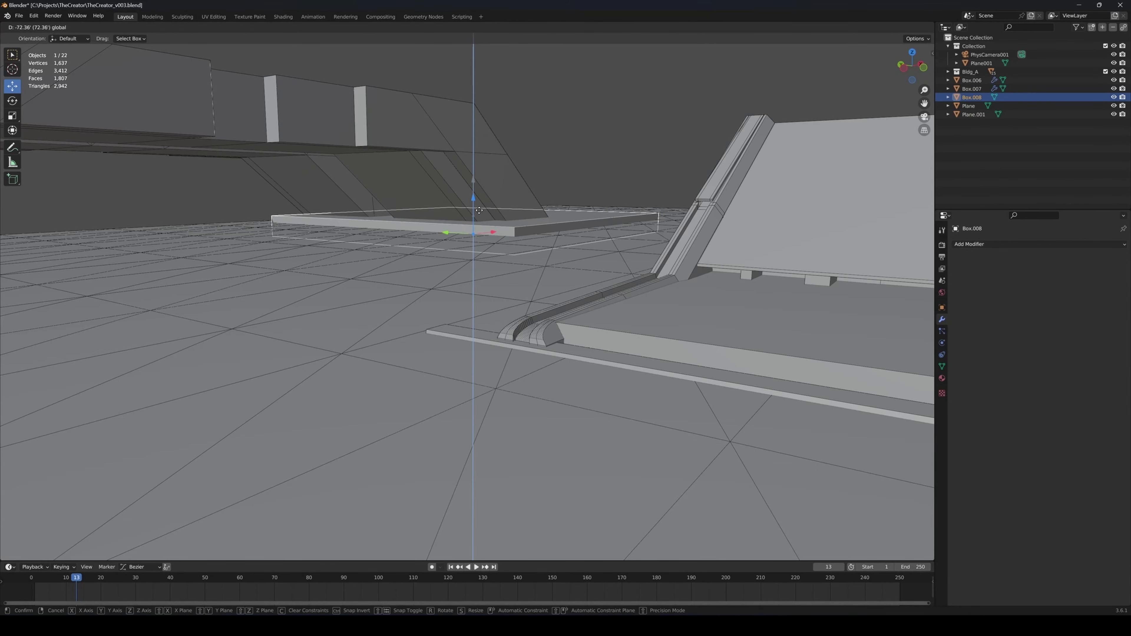
pyautogui.click(479, 209)
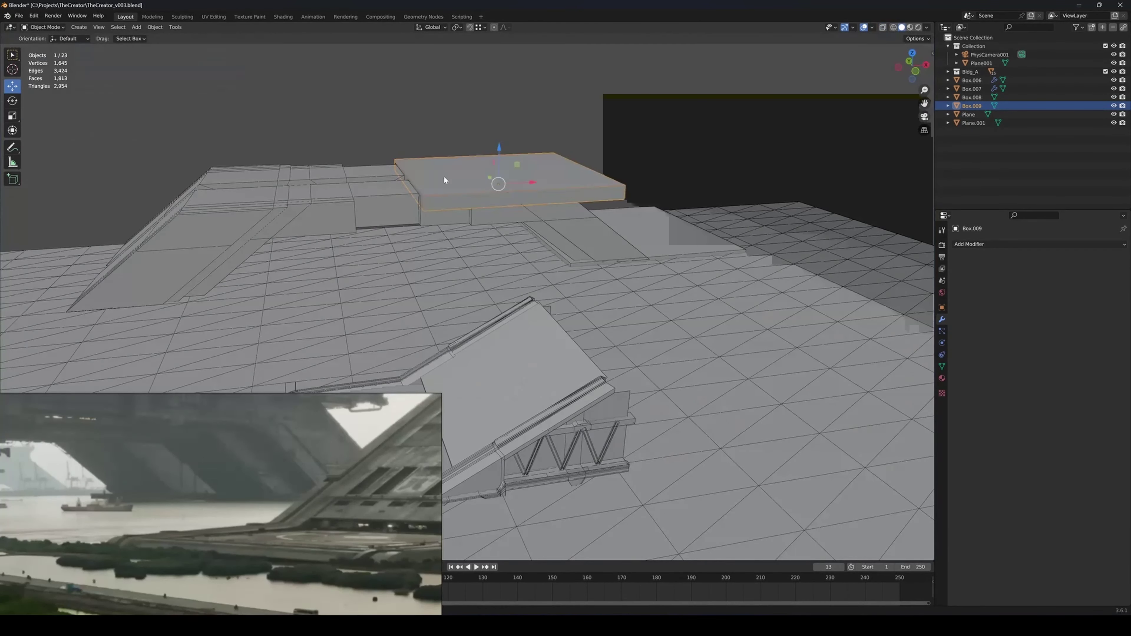
# Stretch the roof slab Box.009 along the X axis over the arch by moving its near-end vertices
pyautogui.press('Tab')
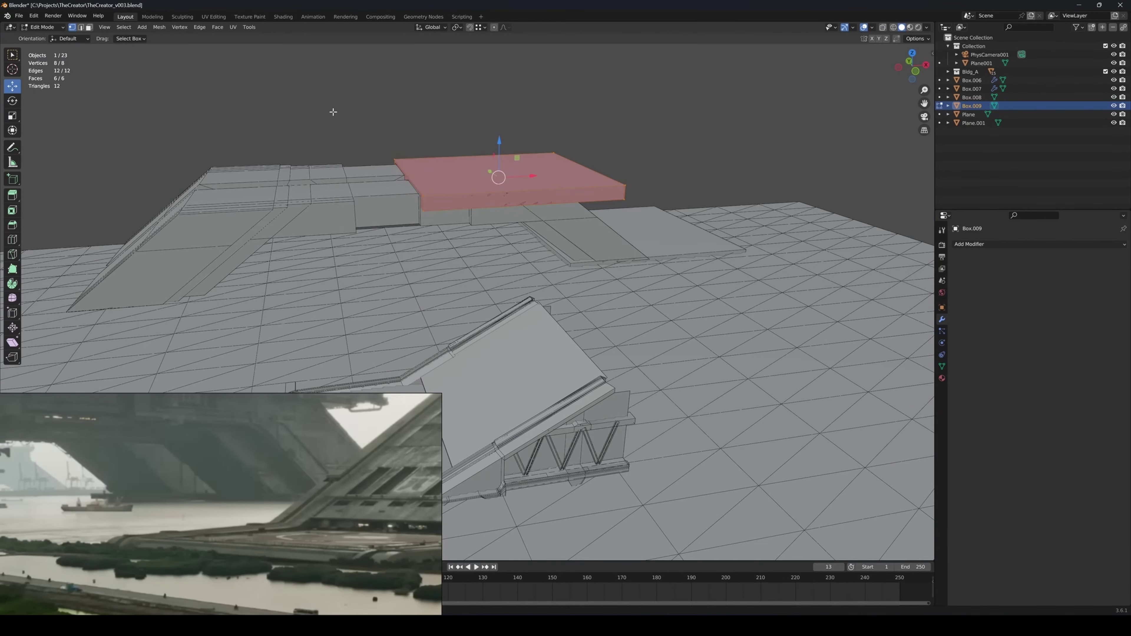
pyautogui.moveTo(336, 114); pyautogui.dragTo(438, 178)
pyautogui.press('g')
pyautogui.press('x')
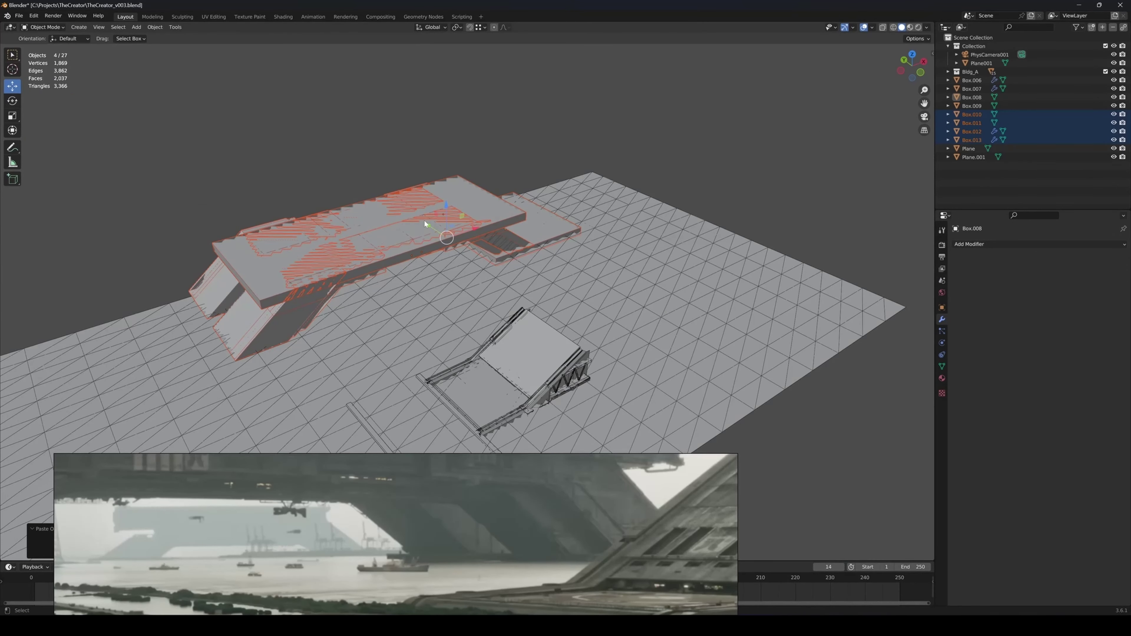
# Move the pasted arched-building copies Box.010 to Box.013 along the Y axis to form a second structure in the distance
pyautogui.press('g')
pyautogui.press('y')
pyautogui.click(287, 159)
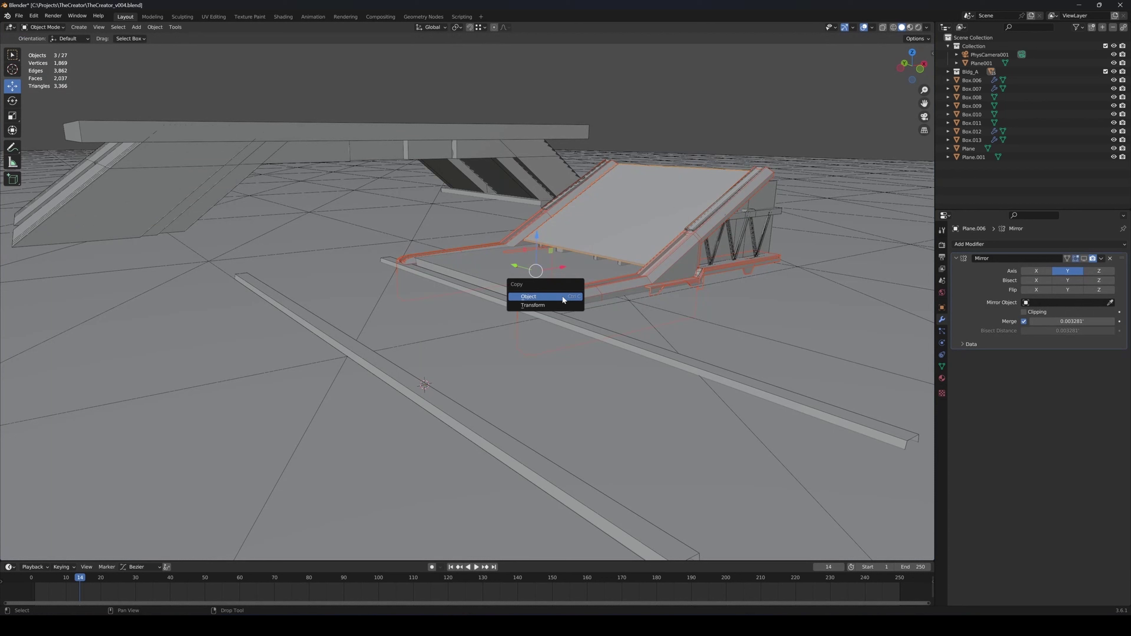
# Copy and paste the three selected sloped-building parts, move the copies about 895 ft along negative X, and rotate them 180°
pyautogui.click(562, 295)
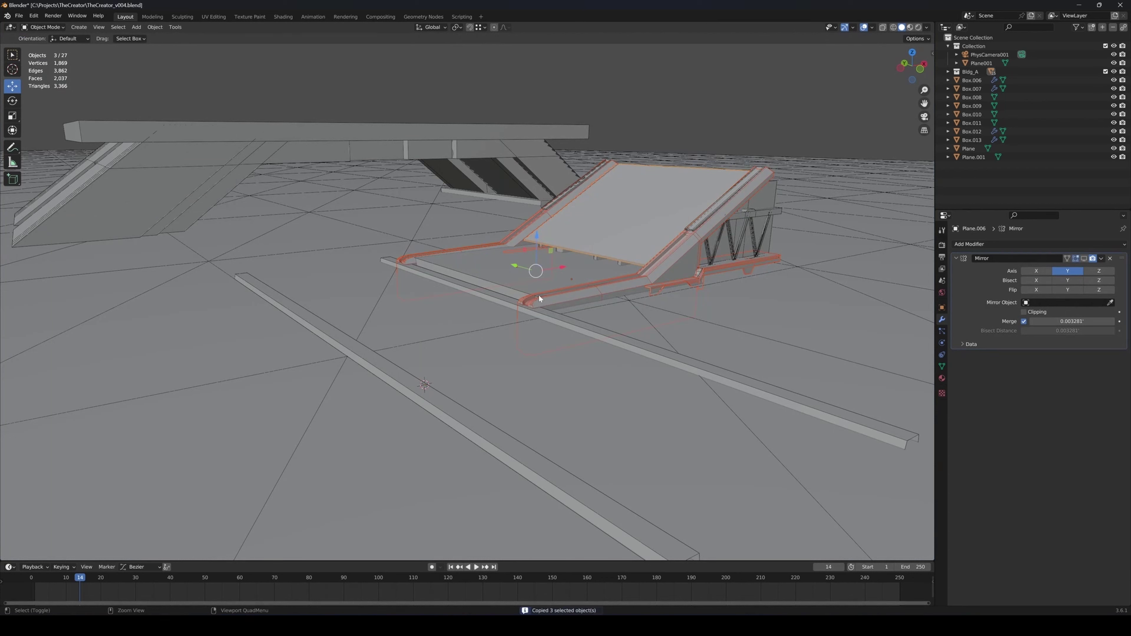
pyautogui.hotkey('ctrl', 'v')
pyautogui.click(521, 295)
pyautogui.moveTo(560, 269); pyautogui.dragTo(203, 327)
pyautogui.press('e')
pyautogui.press('F12')
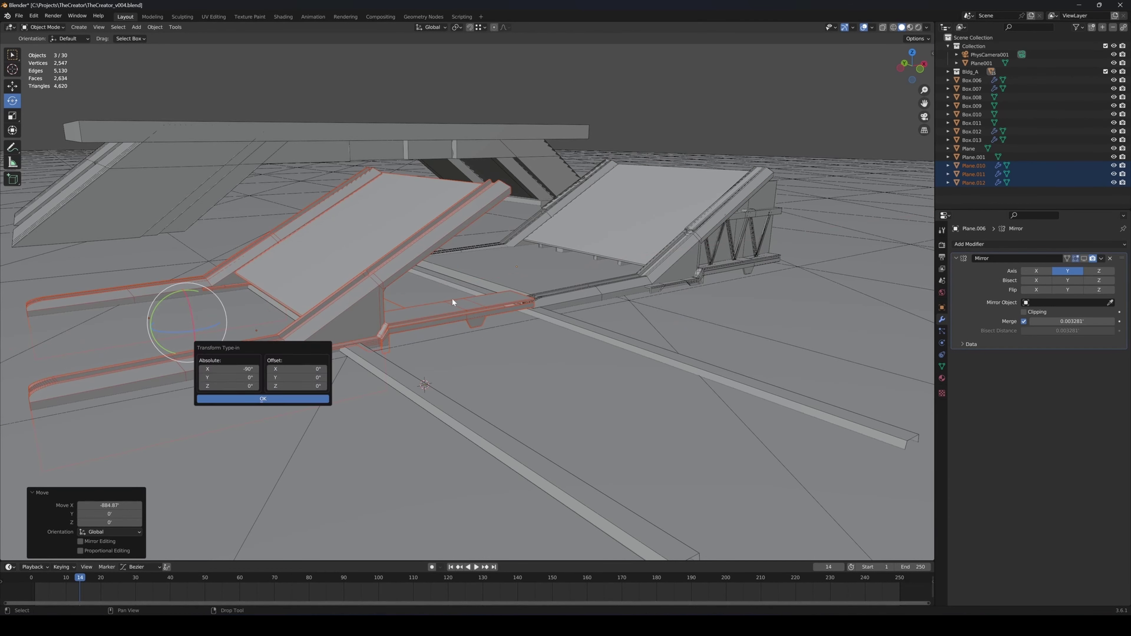
pyautogui.write('180')
pyautogui.press('Return')
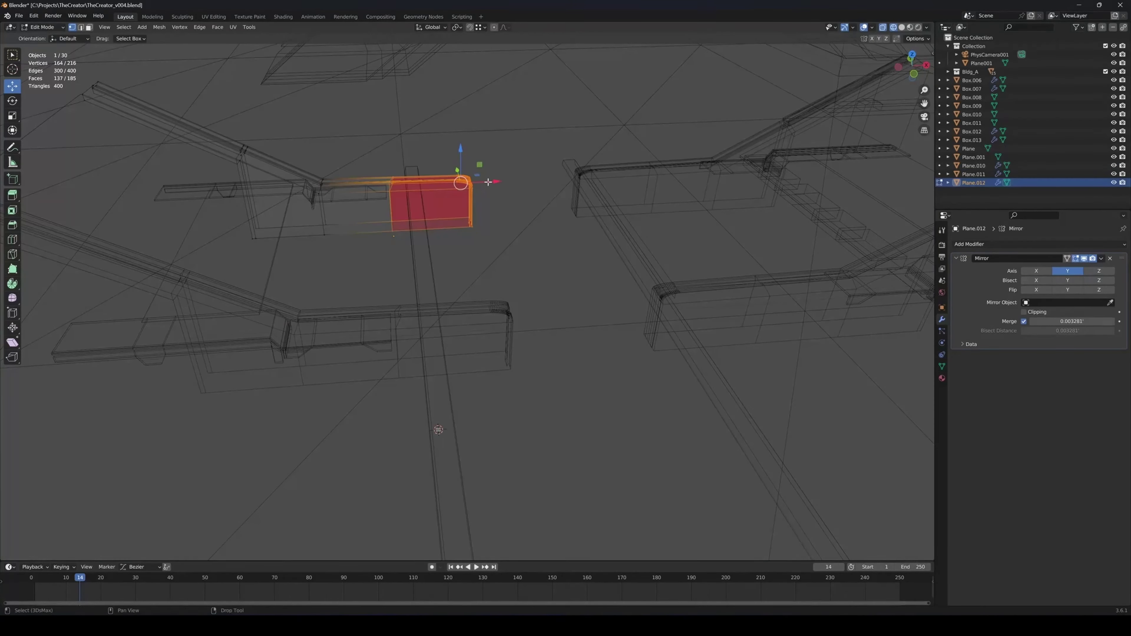
# Shorten the front deck of Plane.012 by moving its selected end vertices about 106 ft along negative X
pyautogui.press('g')
pyautogui.press('x')
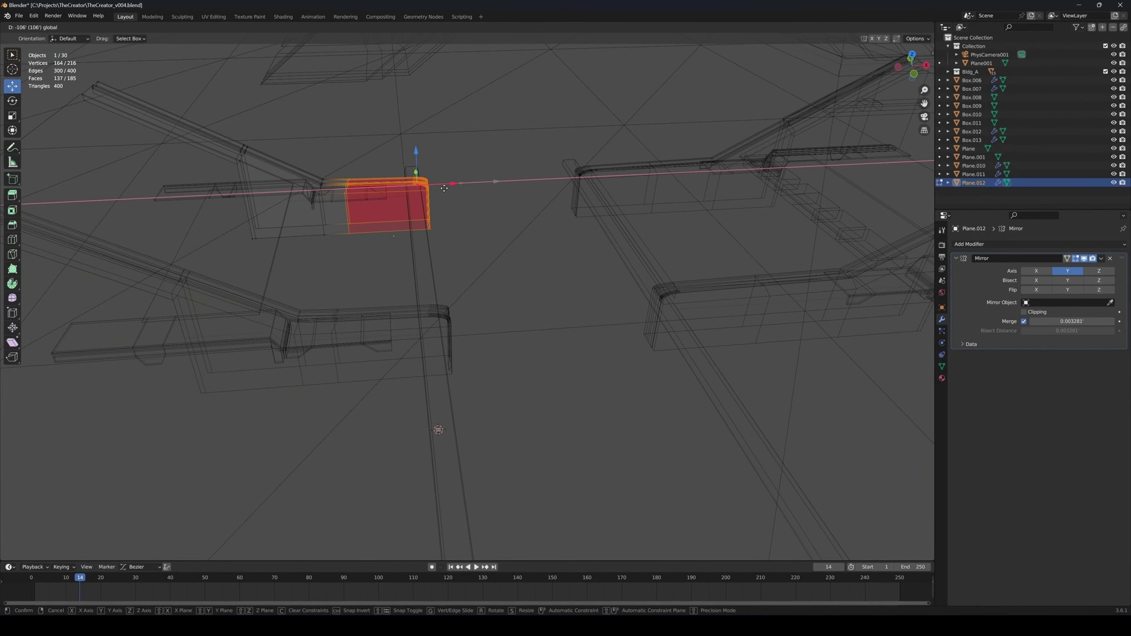
pyautogui.press('KP_0')
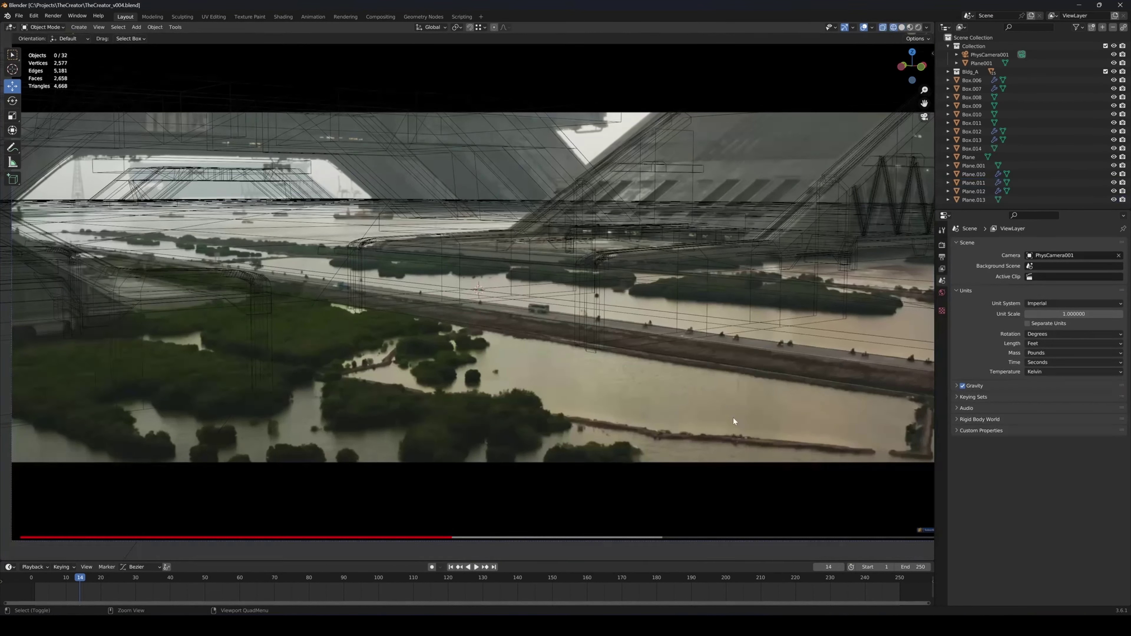
# Trace the foreground embankments, their branch and right-hand bend, and the distant shoreline path in the film still with line curves
pyautogui.rightClick(734, 421)
pyautogui.moveTo(876, 454); pyautogui.dragTo(664, 441)
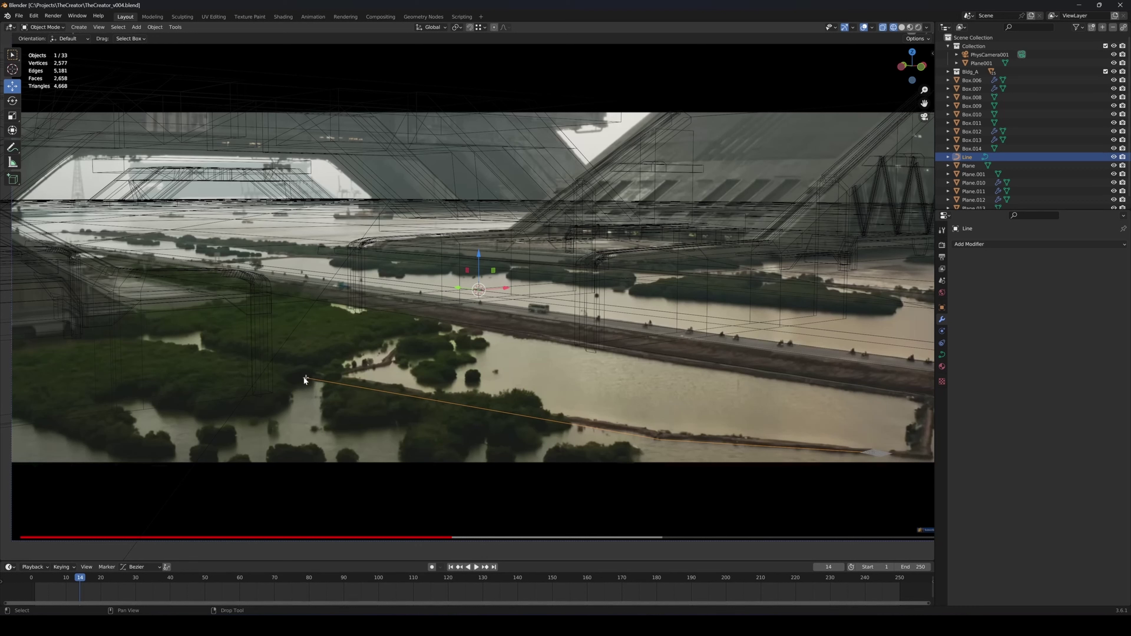
pyautogui.moveTo(332, 376); pyautogui.dragTo(374, 371)
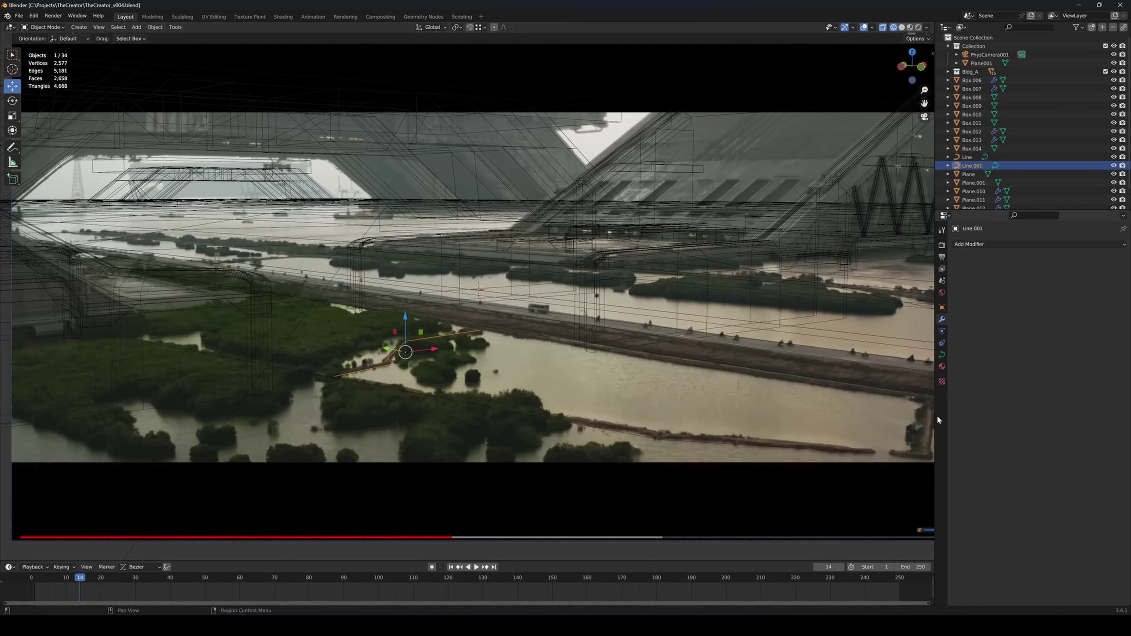
pyautogui.moveTo(930, 396); pyautogui.dragTo(930, 456)
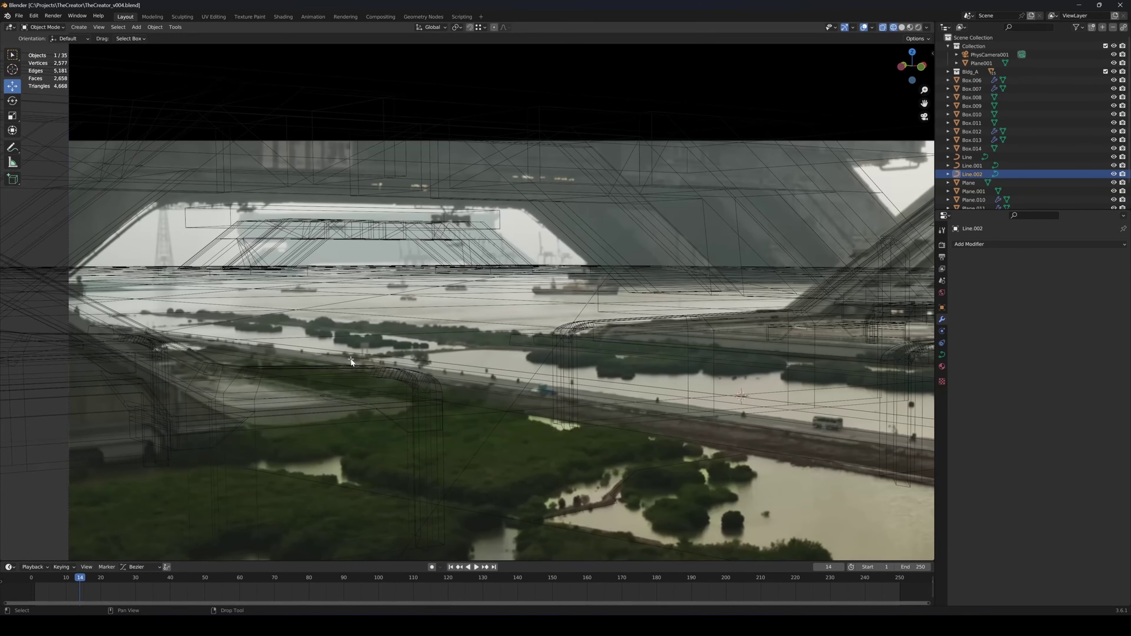
pyautogui.moveTo(350, 359); pyautogui.dragTo(525, 347)
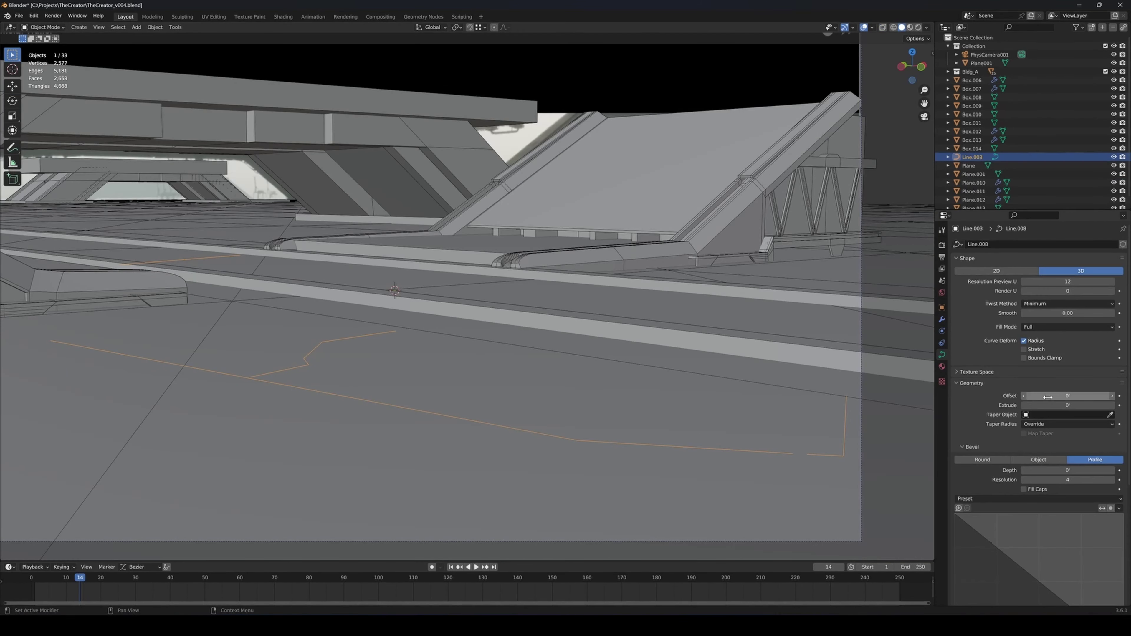
# Thicken the joined embankment curve Line.003 with an extrude and bevel depth of 5 ft
pyautogui.write('5')
pyautogui.press('Return')
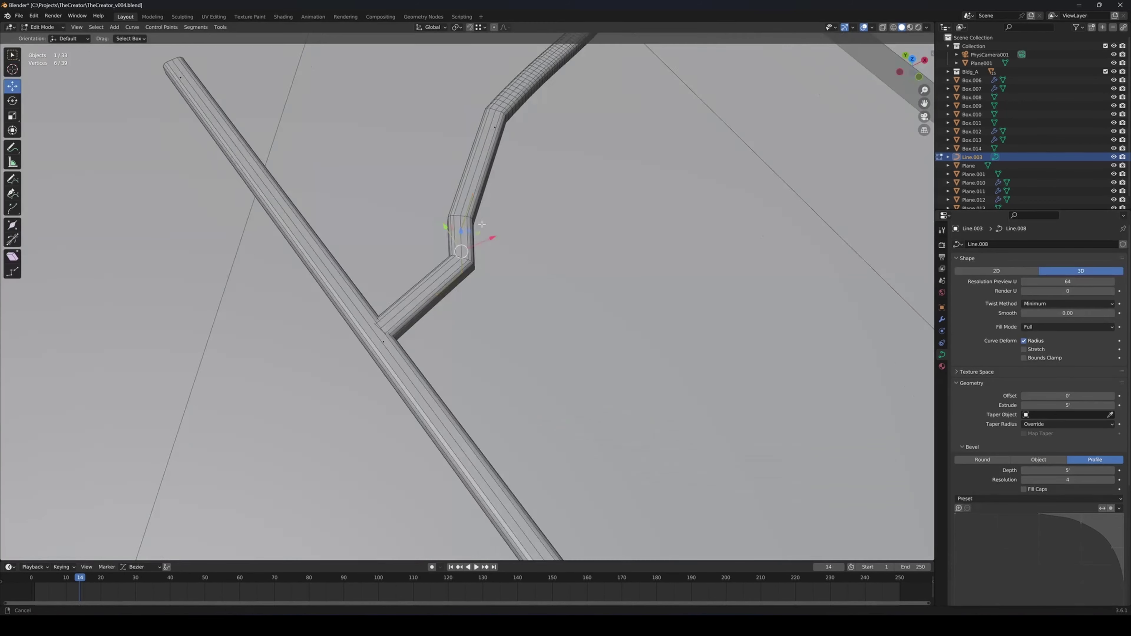
# Convert the corner points along the branching embankment of Line.003 to the Smooth point type
pyautogui.moveTo(490, 241); pyautogui.dragTo(467, 294, button='middle')
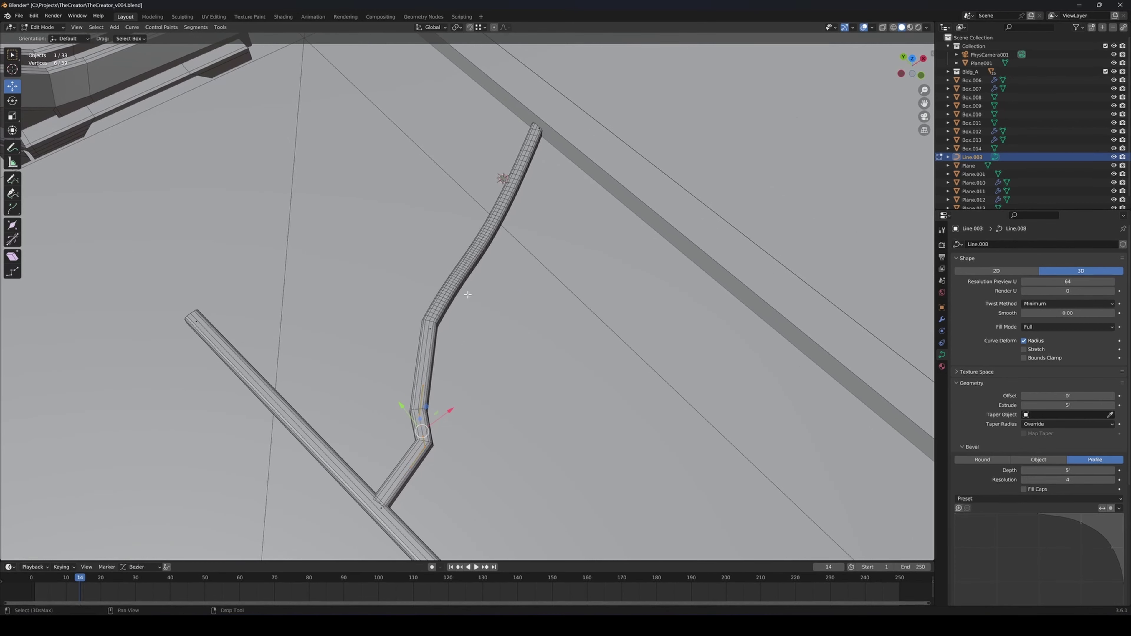
pyautogui.rightClick(515, 315)
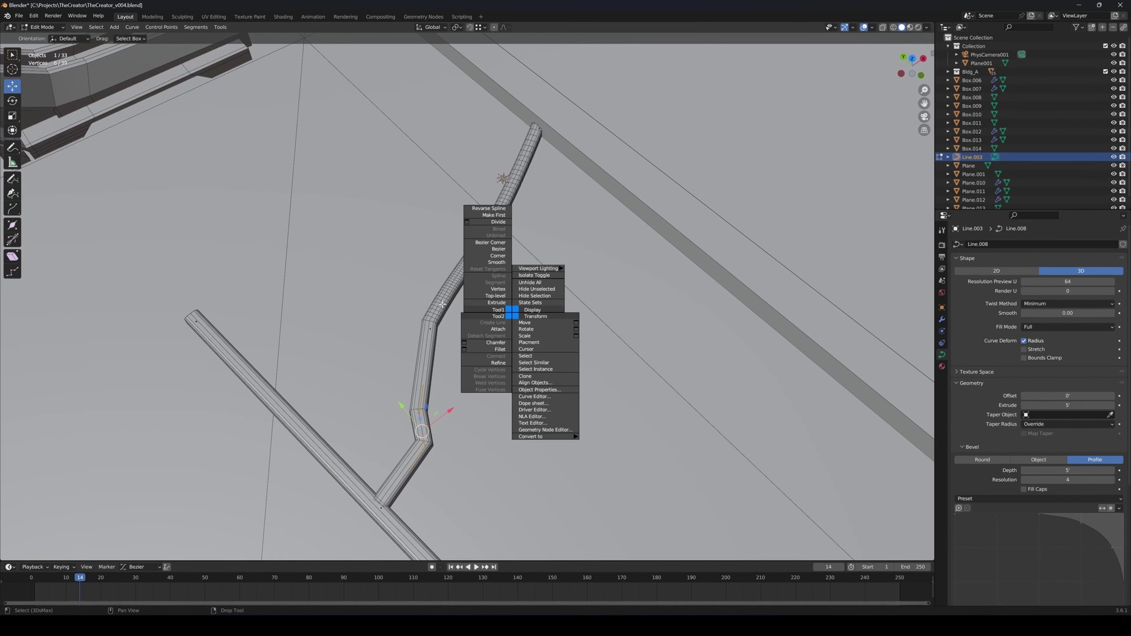
pyautogui.click(485, 262)
pyautogui.moveTo(487, 321); pyautogui.dragTo(504, 268, button='middle')
pyautogui.moveTo(423, 254); pyautogui.dragTo(476, 288)
pyautogui.rightClick(501, 290)
pyautogui.click(486, 238)
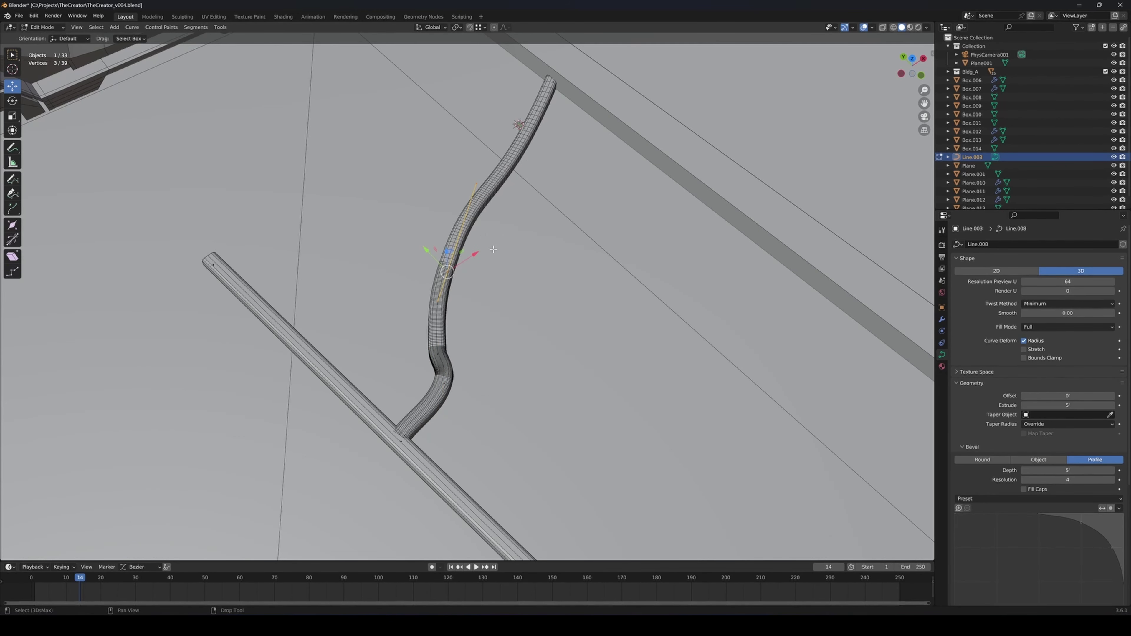
# Convert the points at the right-hand embankment bend of Line.003 to the Smooth point type
pyautogui.moveTo(494, 250); pyautogui.dragTo(485, 290, button='middle')
pyautogui.moveTo(484, 290); pyautogui.dragTo(499, 325)
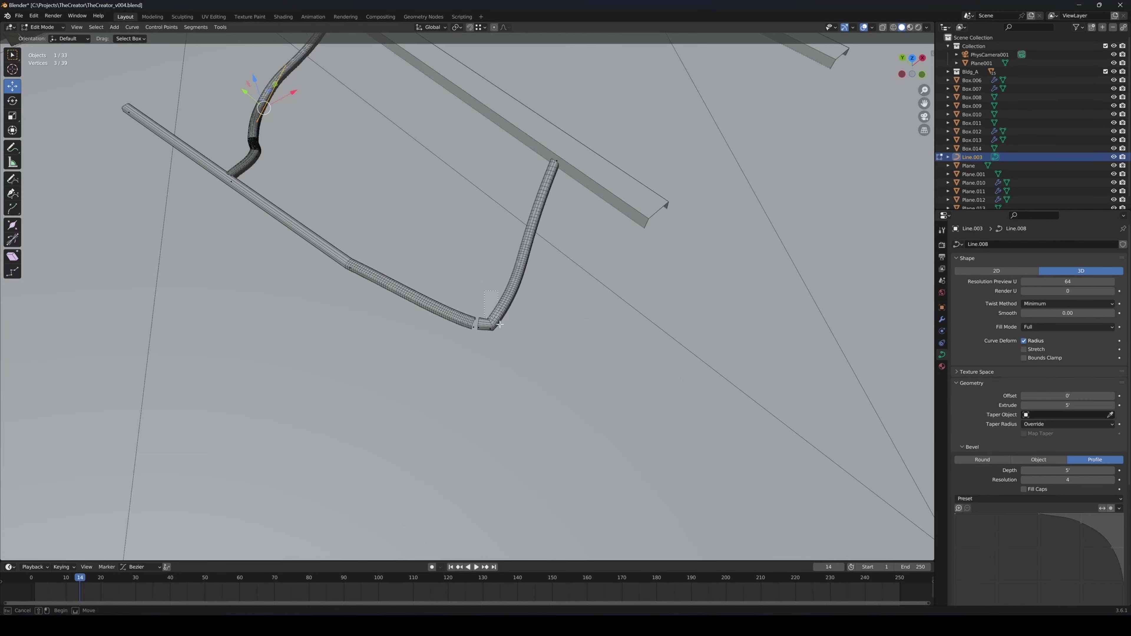
pyautogui.rightClick(516, 309)
pyautogui.click(495, 259)
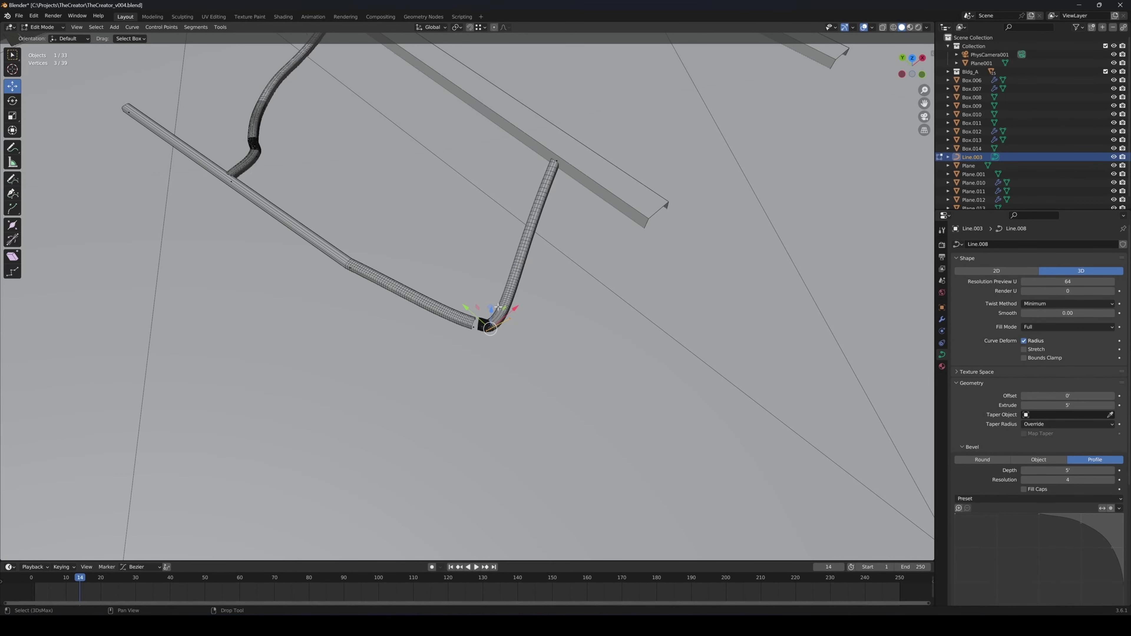
pyautogui.hotkey('shift', 'r')
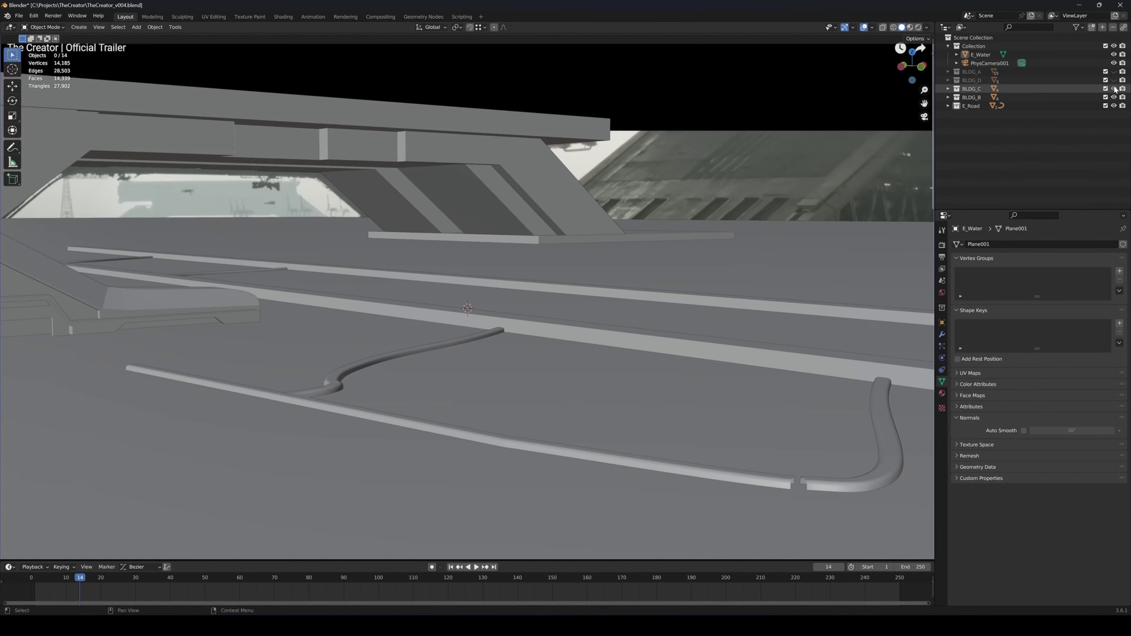
# Unhide the building collections BLDG_C, BLDG_D and BLDG_A
pyautogui.click(1114, 89)
pyautogui.click(1114, 80)
pyautogui.click(1114, 71)
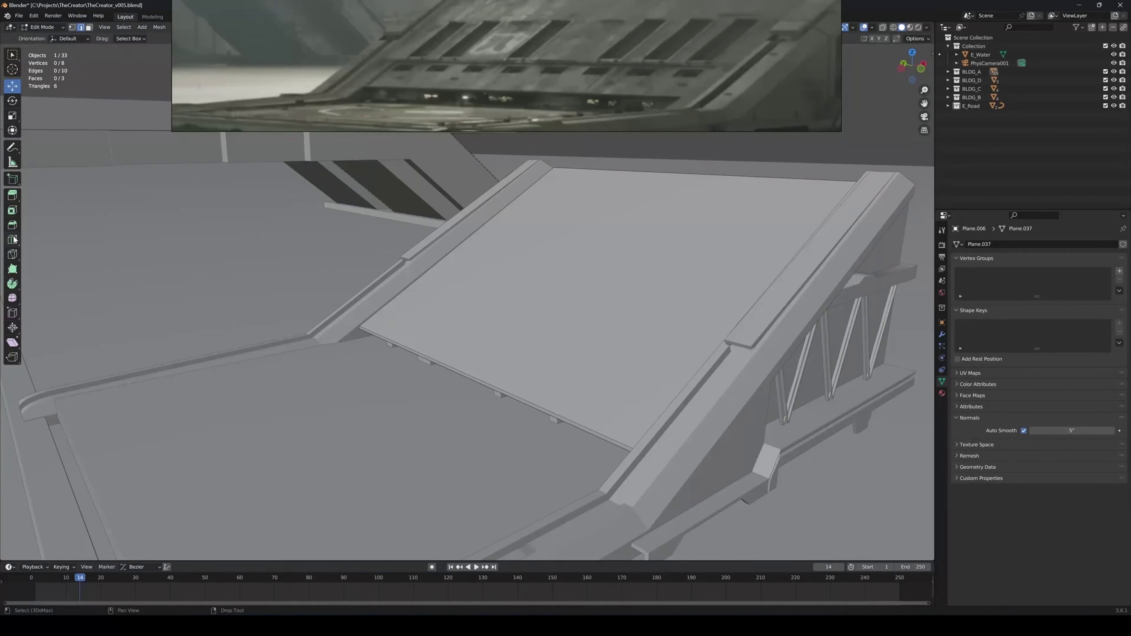
# Add three crosswise loop cuts to the sloped building panel, sliding them to match the window band edges in the film still
pyautogui.click(13, 239)
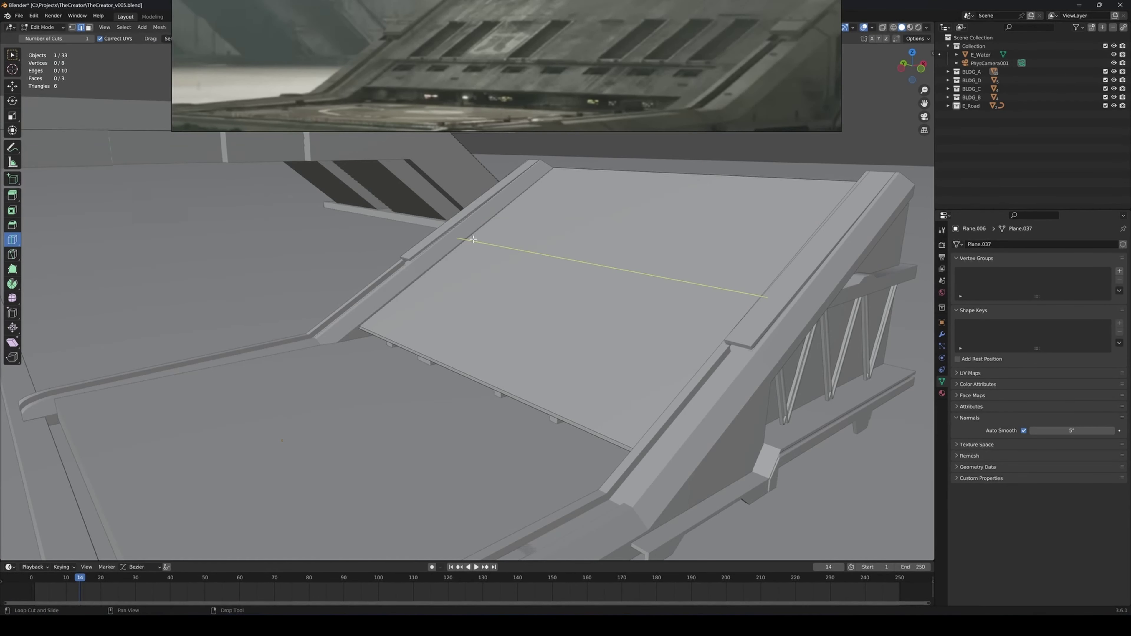
pyautogui.moveTo(474, 239); pyautogui.dragTo(459, 258)
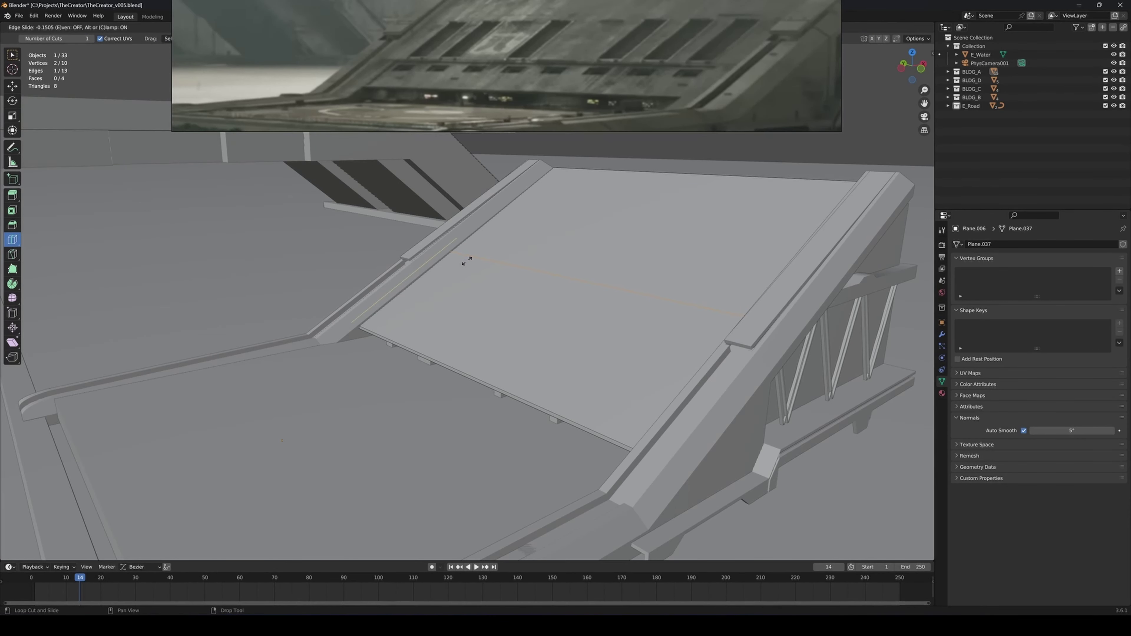
pyautogui.click(466, 262)
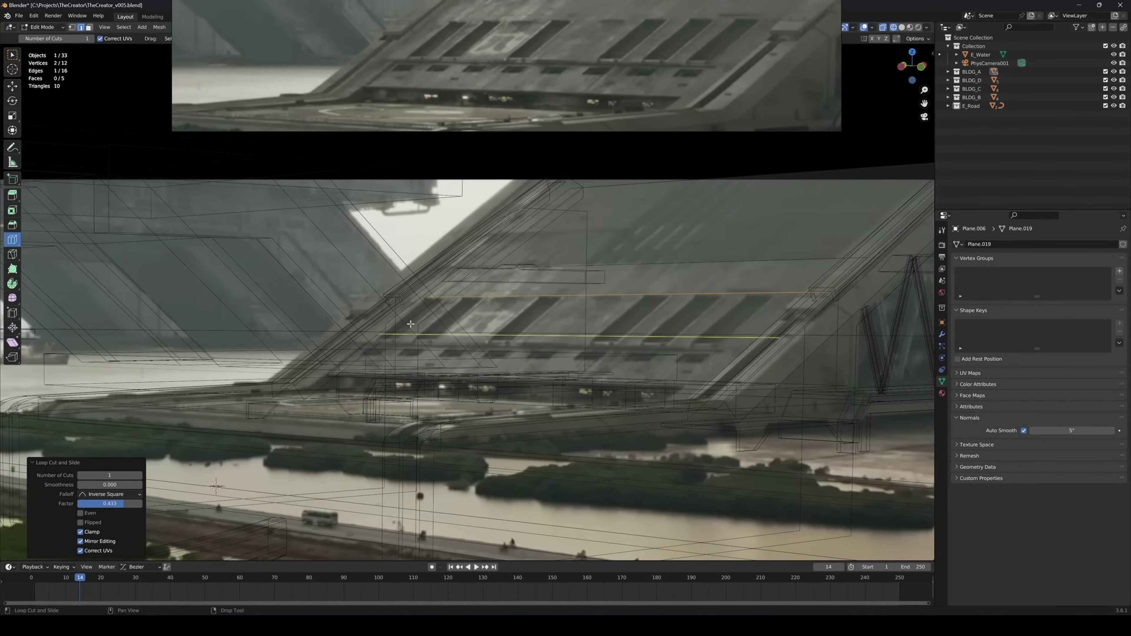
pyautogui.moveTo(410, 324); pyautogui.dragTo(394, 375)
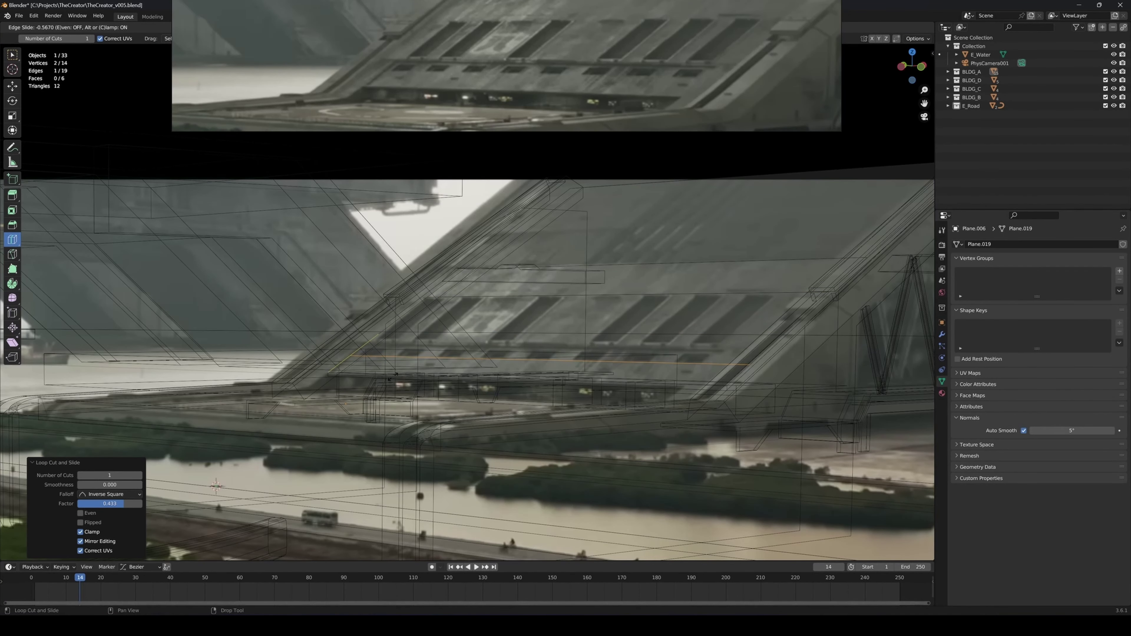
pyautogui.click(394, 374)
pyautogui.scroll(2, 555, 359)
# Divide the sloped panel into twelve even columns with lengthwise loop cuts
pyautogui.rightClick(526, 337)
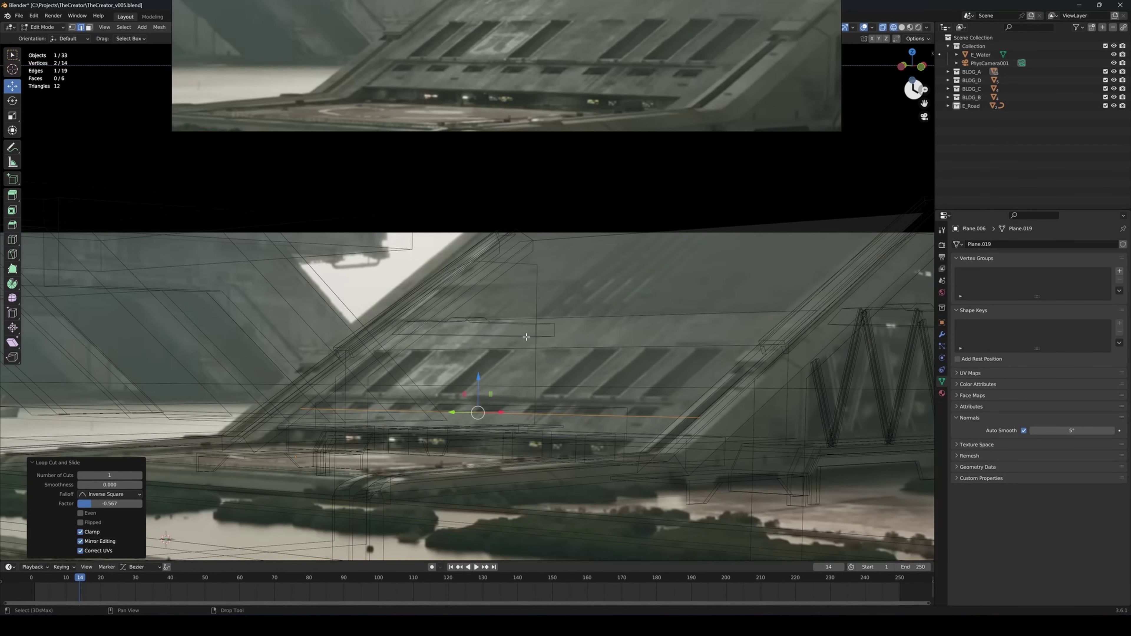
pyautogui.rightClick(516, 335)
pyautogui.click(508, 328)
pyautogui.press('F3')
pyautogui.hotkey('shift', 'z')
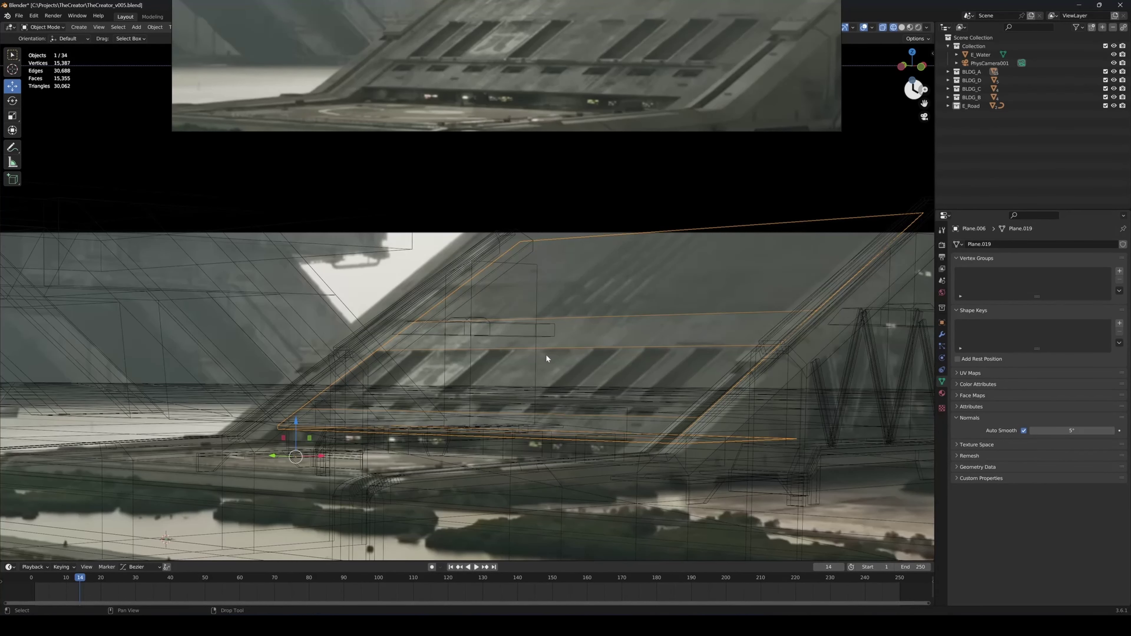
pyautogui.press('Tab')
pyautogui.hotkey('shift', 'z')
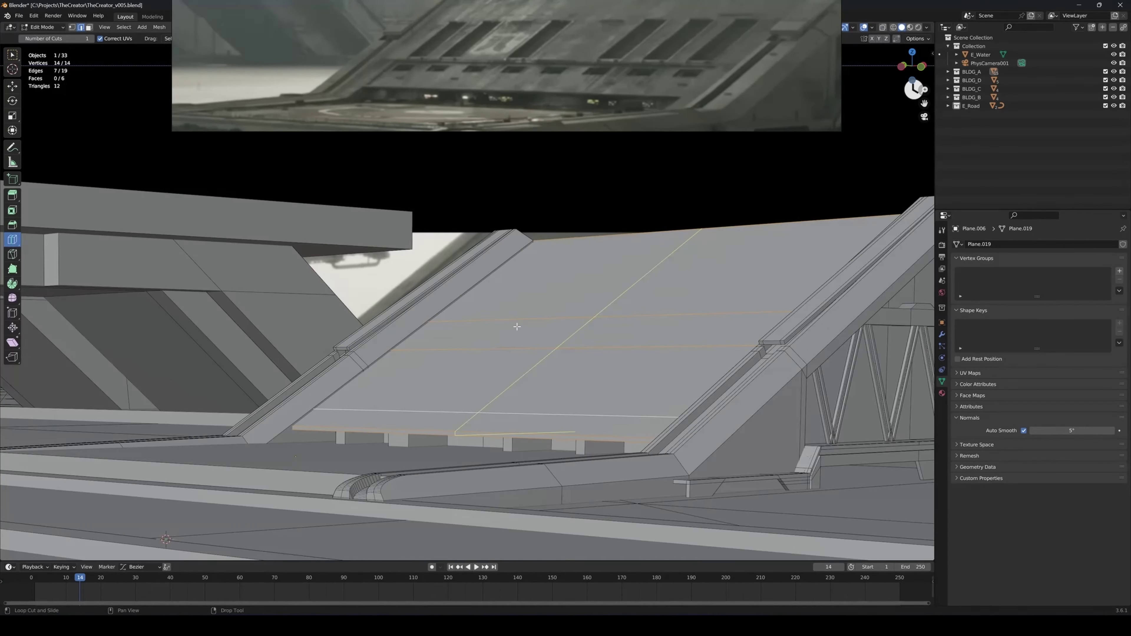
pyautogui.hotkey('ctrl', 'r')
pyautogui.doubleClick(530, 346)
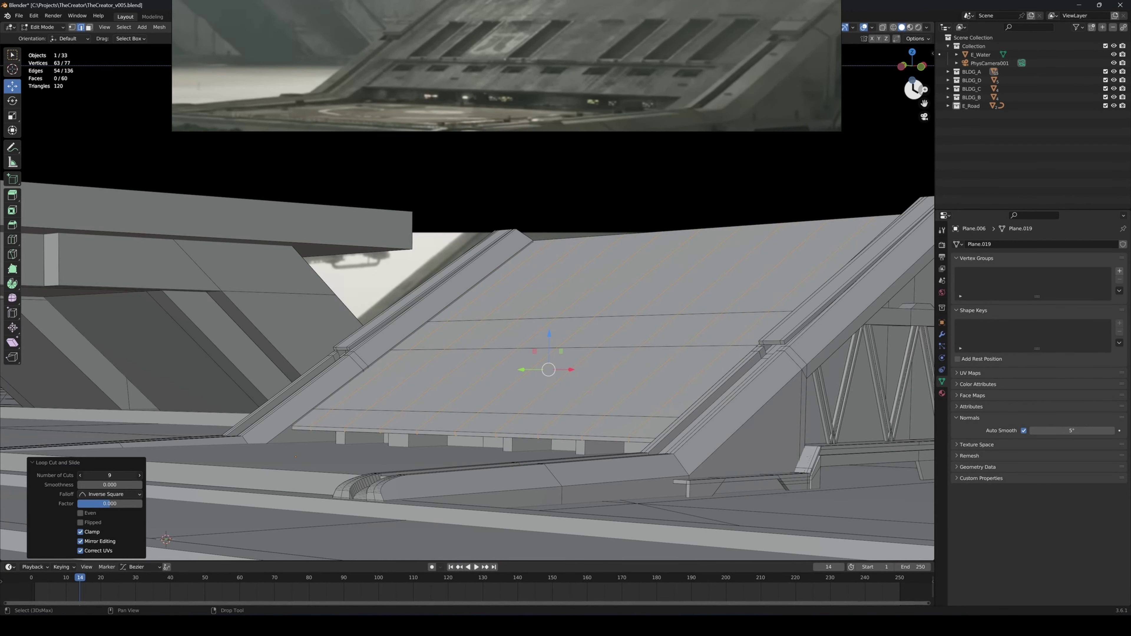
pyautogui.moveTo(110, 476); pyautogui.dragTo(119, 475)
pyautogui.rightClick(540, 354)
pyautogui.click(527, 348)
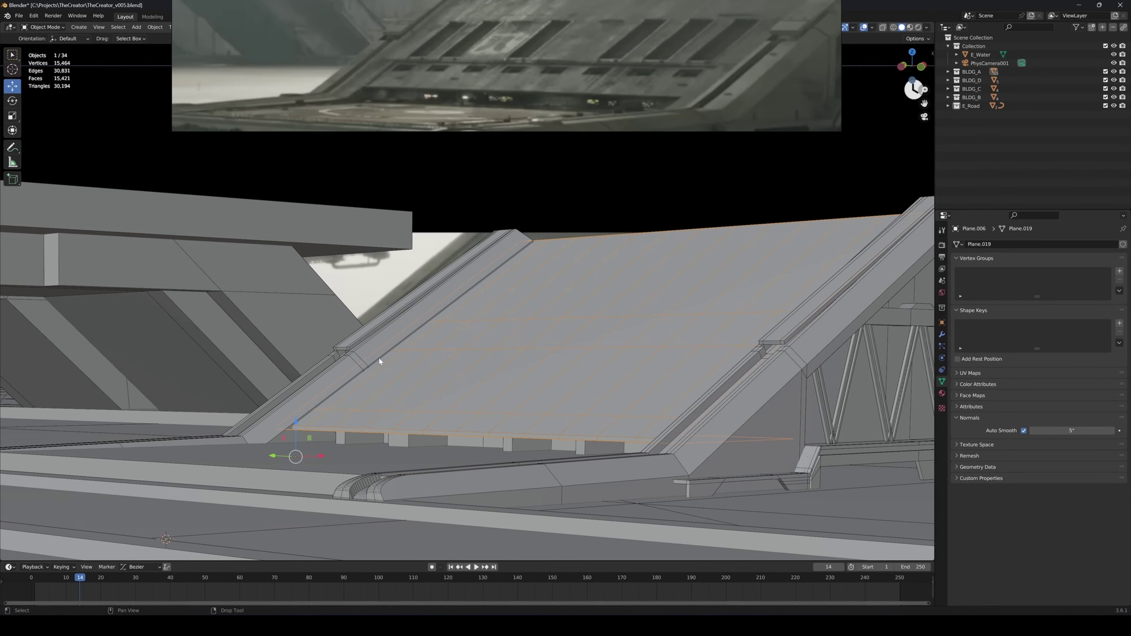
# Add three more crosswise loop cuts to the panel, two bounding the small lower windows and one across the upper part
pyautogui.press('Tab')
pyautogui.hotkey('shift', 'z')
pyautogui.moveTo(379, 404); pyautogui.dragTo(372, 428)
pyautogui.hotkey('shift', 'z')
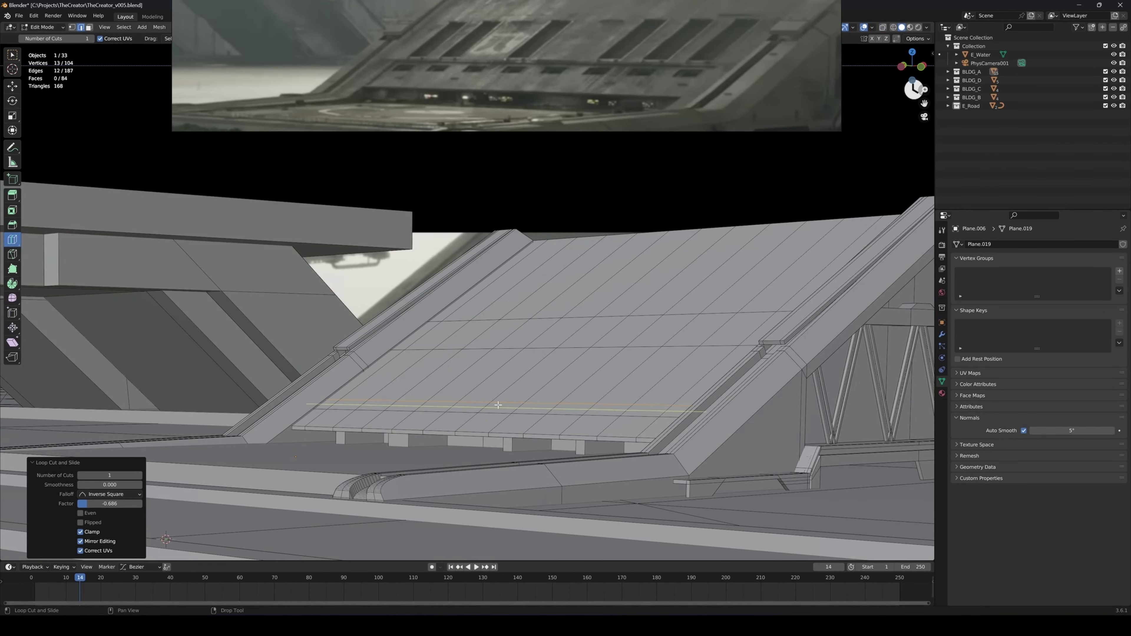
pyautogui.moveTo(451, 387); pyautogui.dragTo(426, 409)
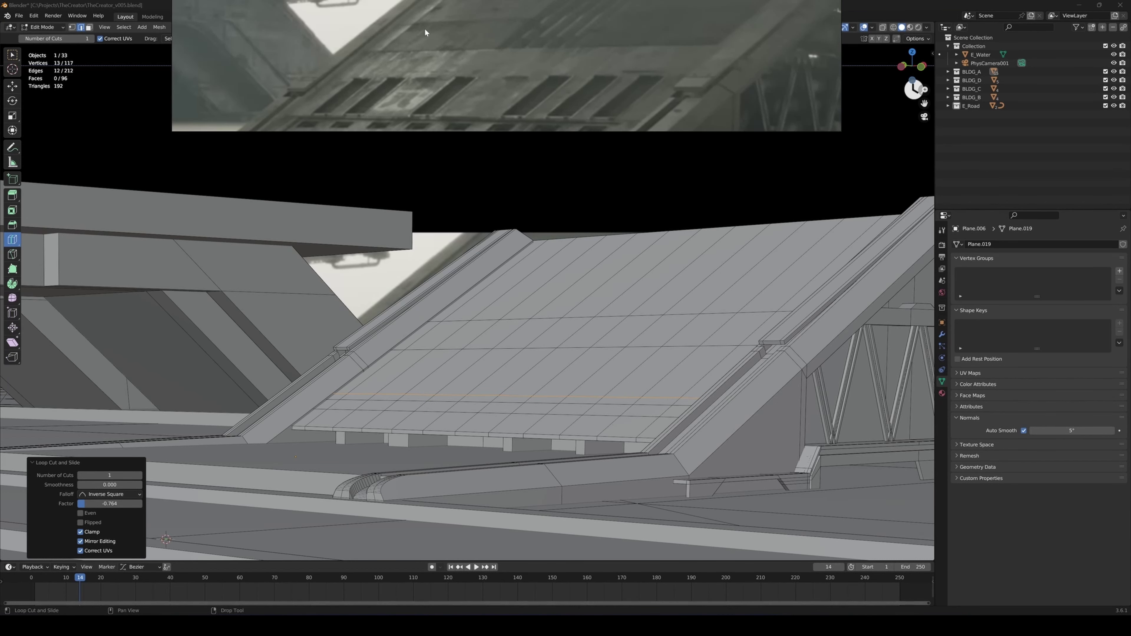
pyautogui.hotkey('shift', 'z')
pyautogui.click(586, 274)
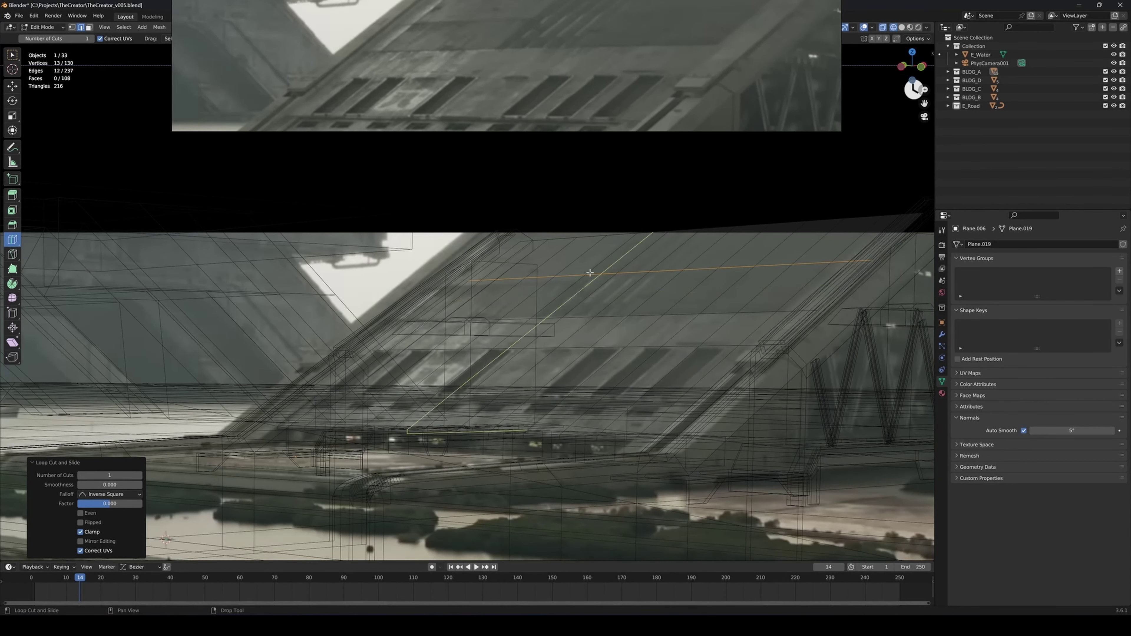
pyautogui.hotkey('shift', 'z')
# Select six alternating faces in the narrow lower window row of the sloped panel
pyautogui.press('w')
pyautogui.click(352, 404)
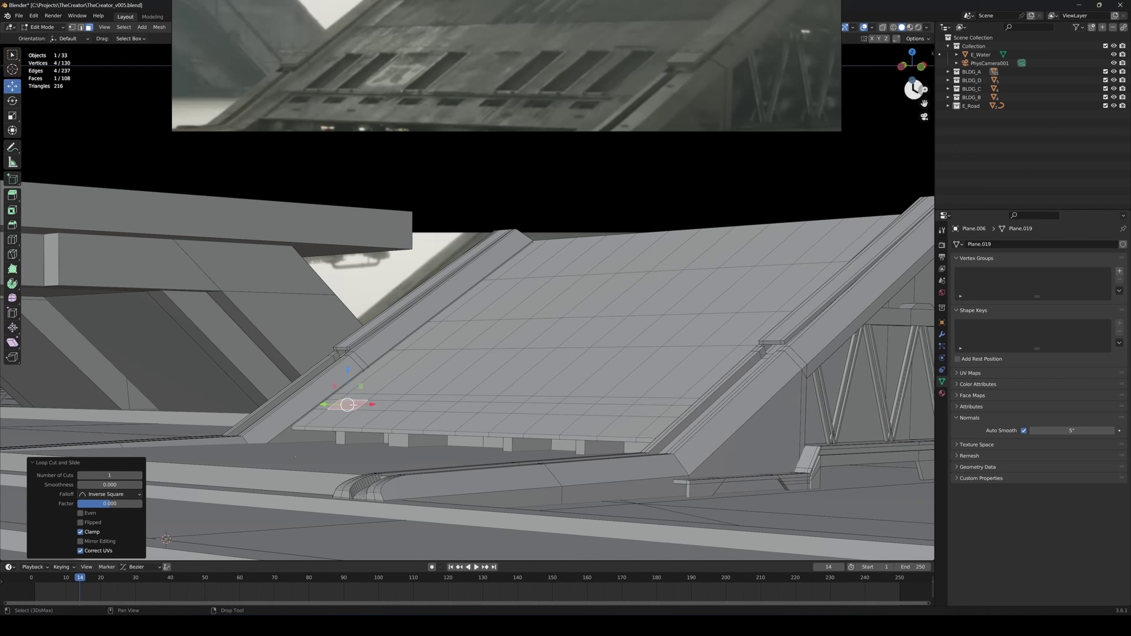
pyautogui.keyDown('shift'); pyautogui.click(406, 405); pyautogui.keyUp('shift')
pyautogui.keyDown('shift'); pyautogui.click(467, 406); pyautogui.keyUp('shift')
pyautogui.press('q')
pyautogui.keyDown('shift'); pyautogui.click(534, 408); pyautogui.keyUp('shift')
pyautogui.keyDown('shift'); pyautogui.click(607, 409); pyautogui.keyUp('shift')
pyautogui.keyDown('shift'); pyautogui.click(675, 411); pyautogui.keyUp('shift')
# Select six alternating faces in the tall window row and inset them by about 3 ft
pyautogui.keyDown('shift'); pyautogui.click(695, 390); pyautogui.keyUp('shift')
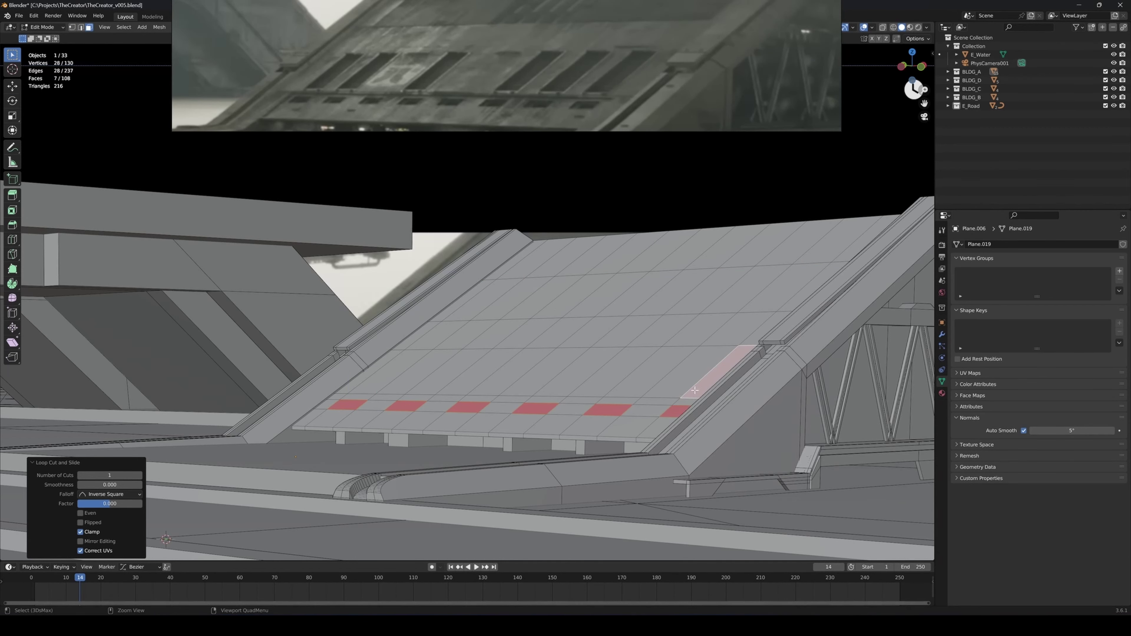
pyautogui.keyDown('shift'); pyautogui.click(651, 372); pyautogui.keyUp('shift')
pyautogui.keyDown('shift'); pyautogui.click(579, 372); pyautogui.keyUp('shift')
pyautogui.keyDown('shift'); pyautogui.click(512, 372); pyautogui.keyUp('shift')
pyautogui.keyDown('shift'); pyautogui.click(449, 372); pyautogui.keyUp('shift')
pyautogui.keyDown('shift'); pyautogui.click(391, 372); pyautogui.keyUp('shift')
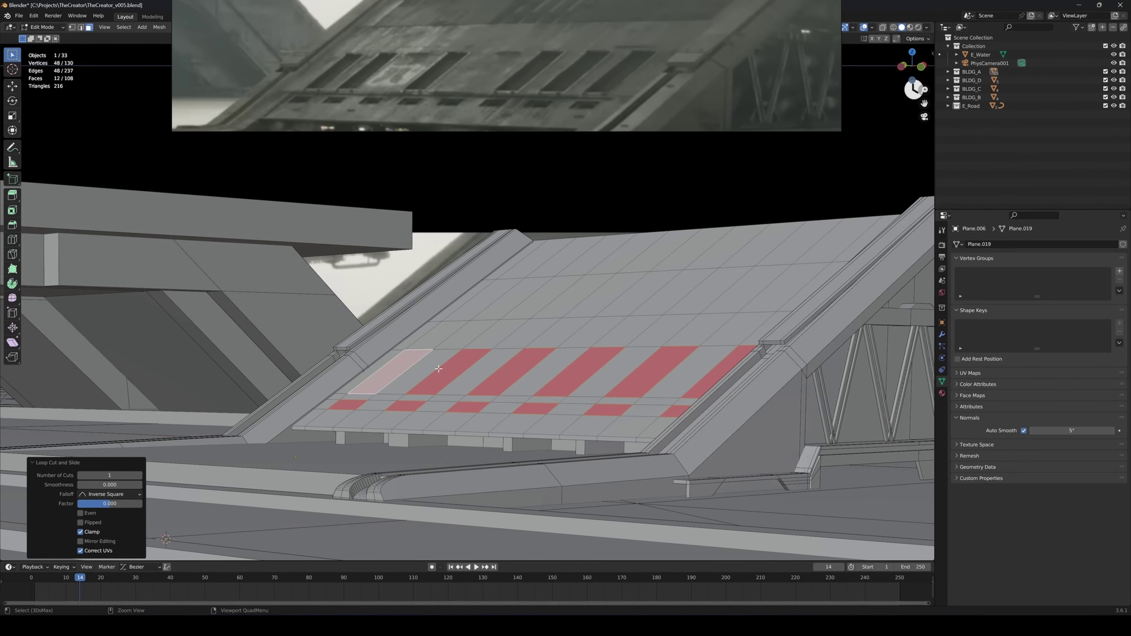
pyautogui.scroll(-5, 438, 369)
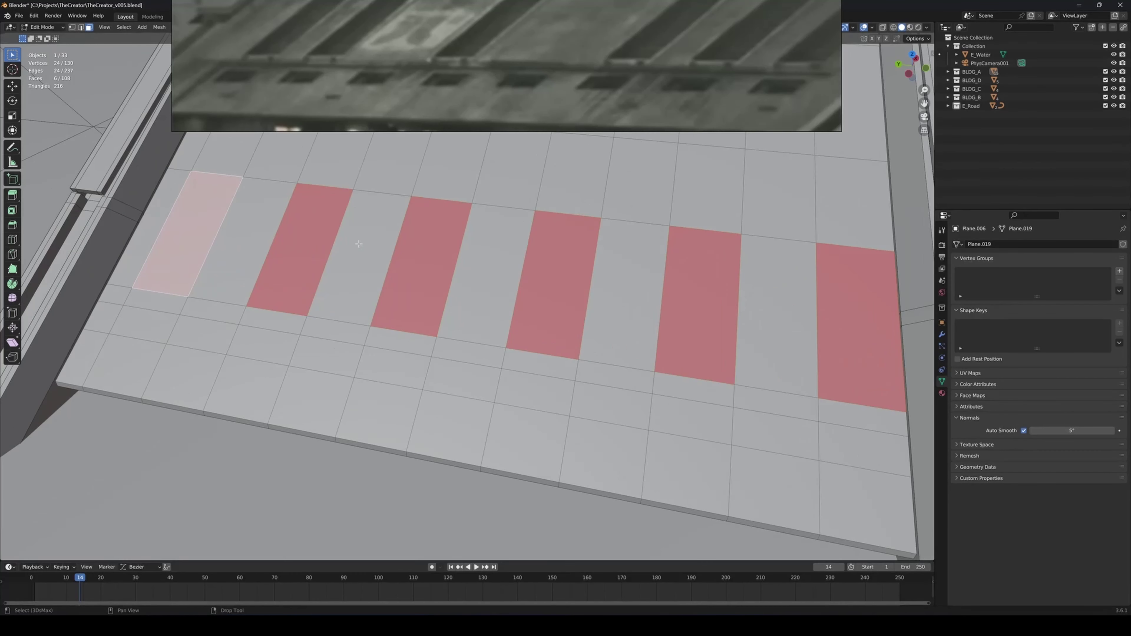
pyautogui.hotkey('shift', 'space')
pyautogui.click(323, 226)
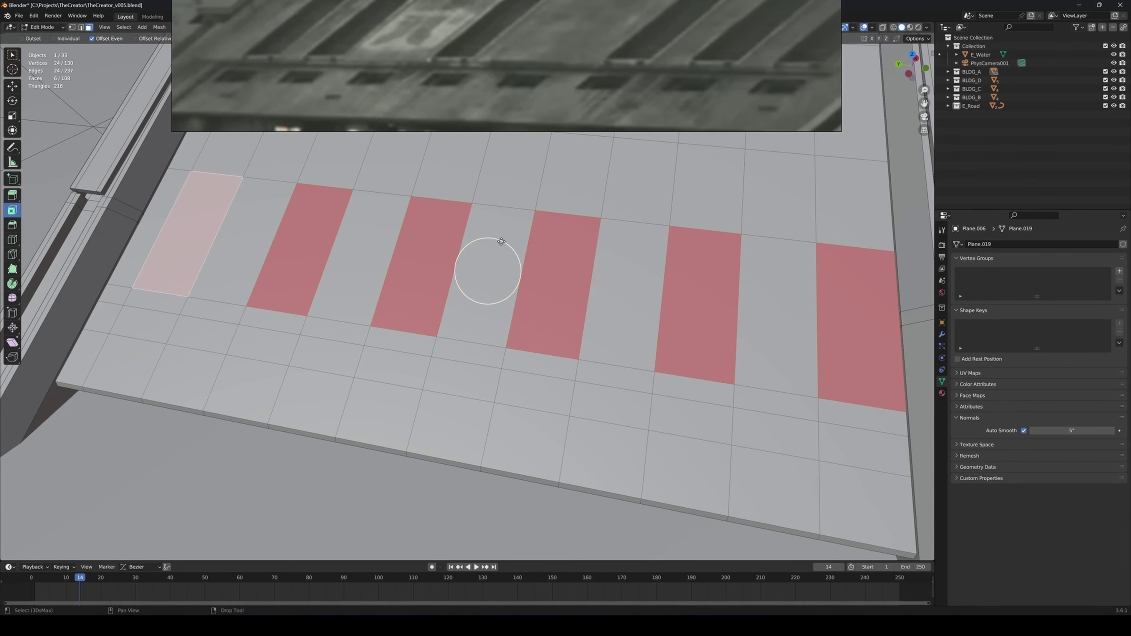
pyautogui.moveTo(501, 241); pyautogui.dragTo(489, 243)
pyautogui.press('w')
# Add the six small lower-row faces to the selection, extrude all twelve inward and move them about 63 ft along X
pyautogui.keyDown('ctrl'); pyautogui.click(144, 324); pyautogui.keyUp('ctrl')
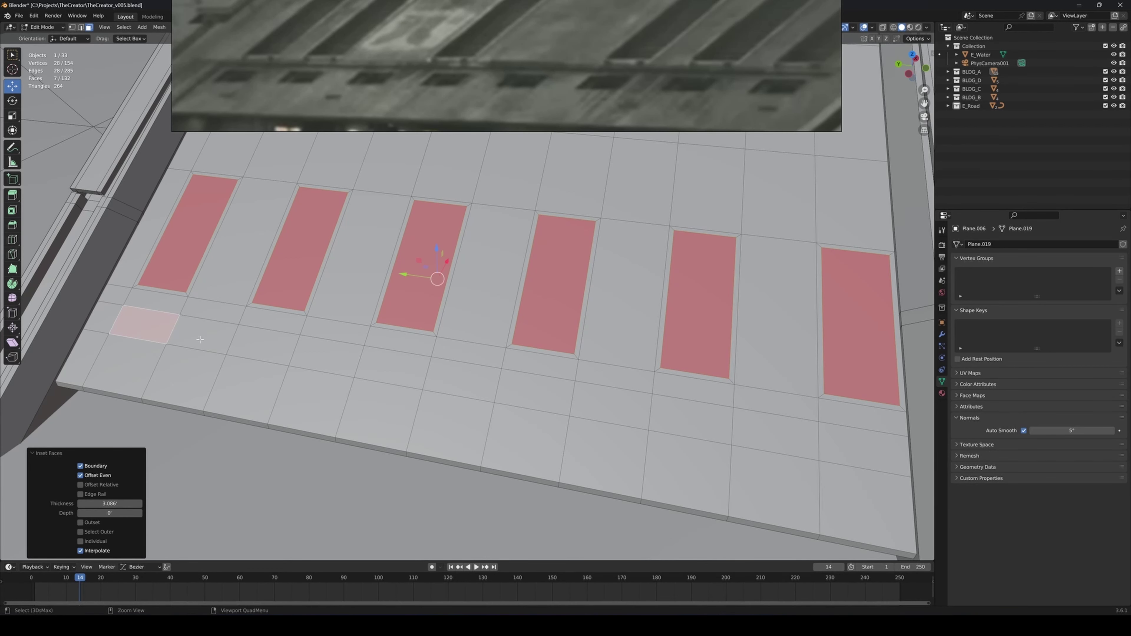
pyautogui.keyDown('ctrl'); pyautogui.click(262, 345); pyautogui.keyUp('ctrl')
pyautogui.keyDown('ctrl'); pyautogui.click(392, 367); pyautogui.keyUp('ctrl')
pyautogui.keyDown('ctrl'); pyautogui.click(534, 392); pyautogui.keyUp('ctrl')
pyautogui.keyDown('ctrl'); pyautogui.click(702, 415); pyautogui.keyUp('ctrl')
pyautogui.keyDown('ctrl'); pyautogui.click(864, 450); pyautogui.keyUp('ctrl')
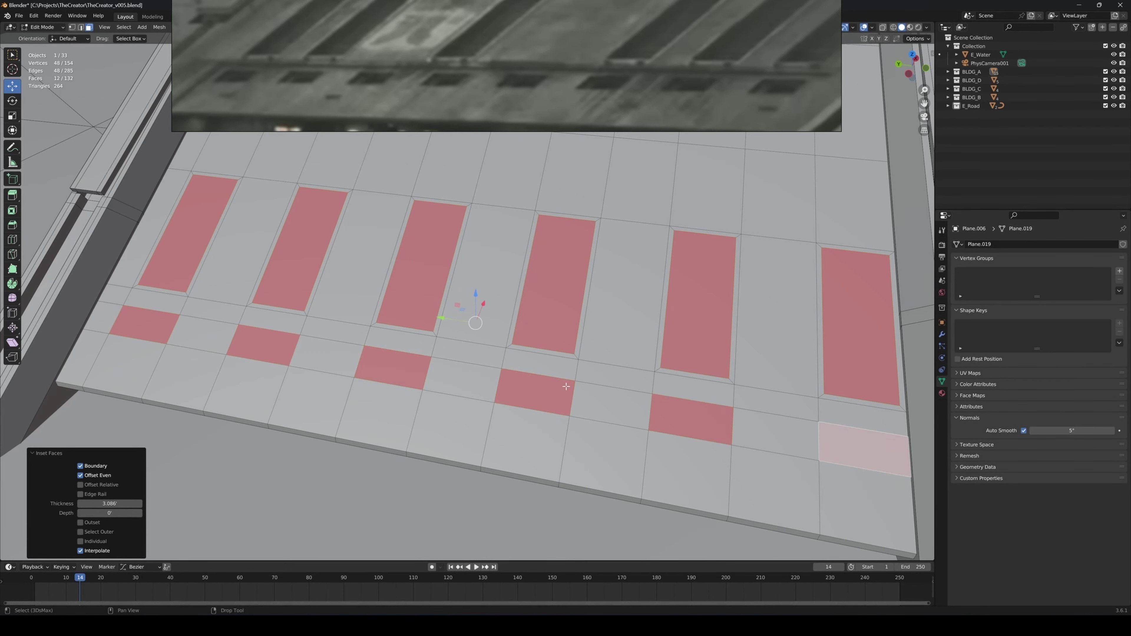
pyautogui.keyDown('alt'); pyautogui.moveTo(513, 303); pyautogui.dragTo(379, 236, button='middle'); pyautogui.keyUp('alt')
pyautogui.rightClick(359, 227)
pyautogui.click(329, 265)
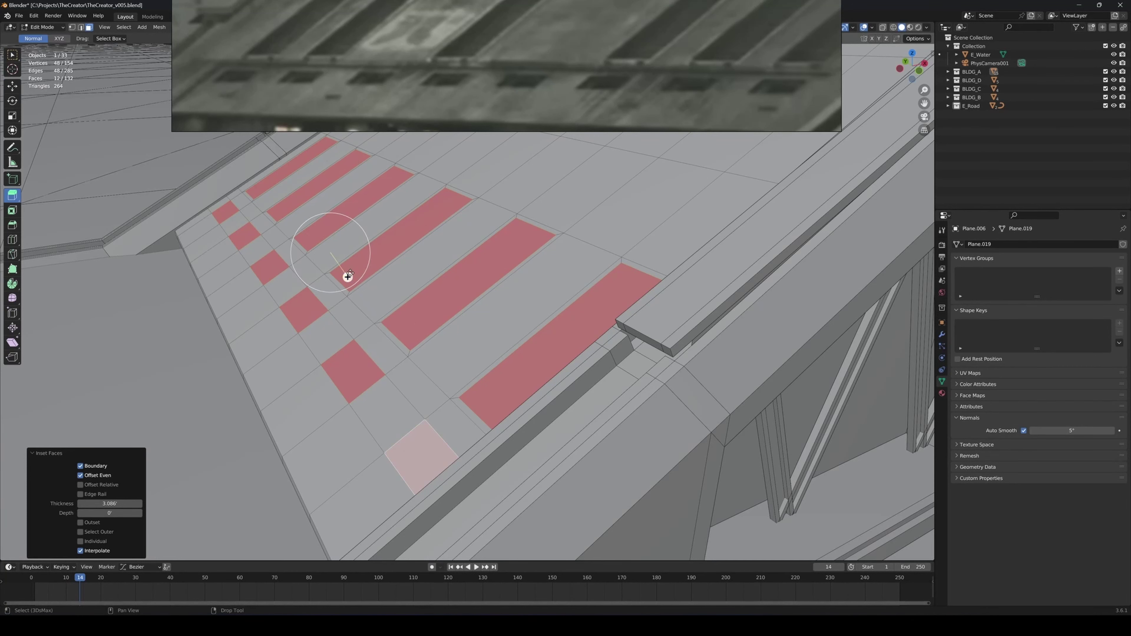
pyautogui.click(383, 282)
pyautogui.scroll(-3, 361, 245)
pyautogui.press('Delete')
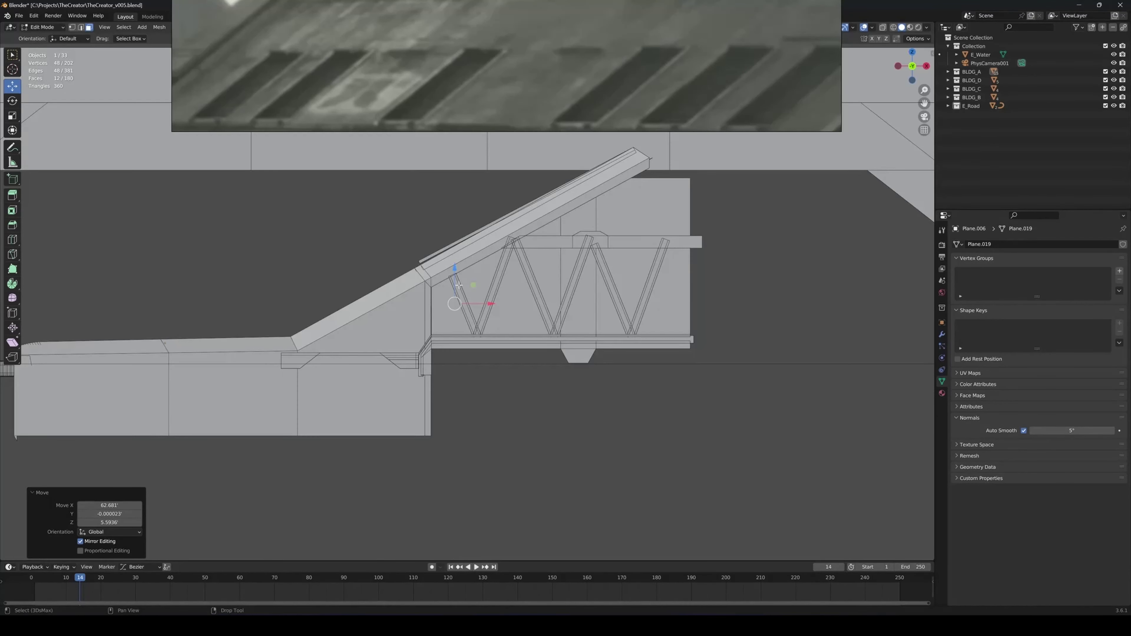
# Move the extruded window faces deeper into the building with Y locked, about 72 ft in X and 10 ft in Z
pyautogui.scroll(3, 459, 285)
pyautogui.press('g')
pyautogui.hotkey('shift', 'y')
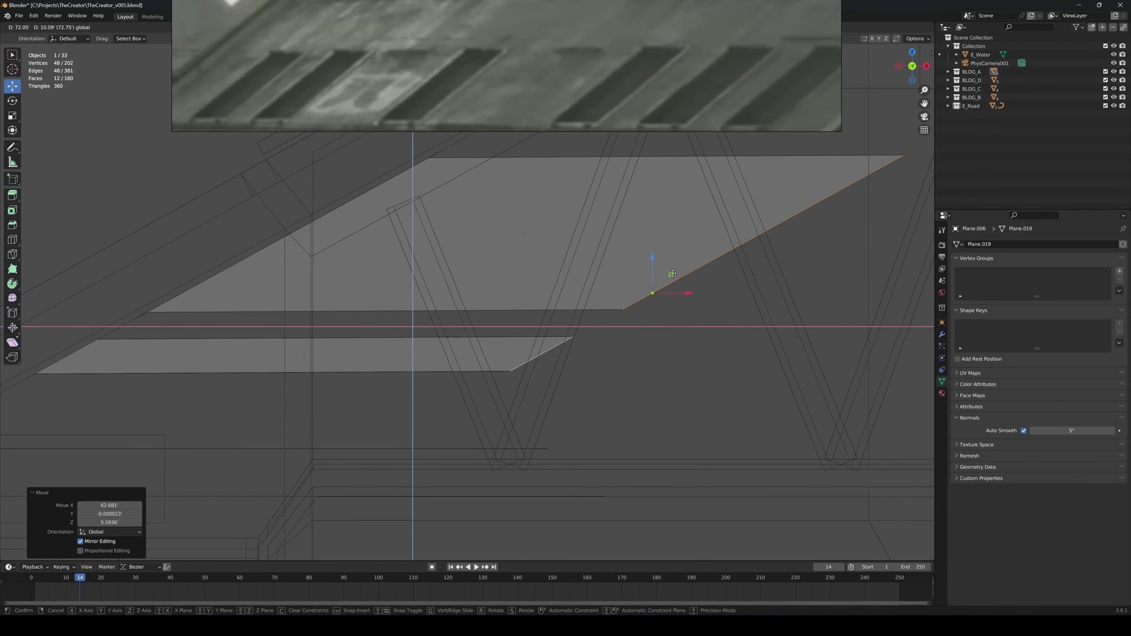
pyautogui.moveTo(673, 274); pyautogui.dragTo(673, 270)
# Select the thin frame faces around the six tall window openings and extrude them
pyautogui.scroll(-4, 623, 272)
pyautogui.press('F3')
pyautogui.keyDown('alt'); pyautogui.moveTo(517, 257); pyautogui.dragTo(547, 275, button='middle'); pyautogui.keyUp('alt')
pyautogui.rightClick(548, 276)
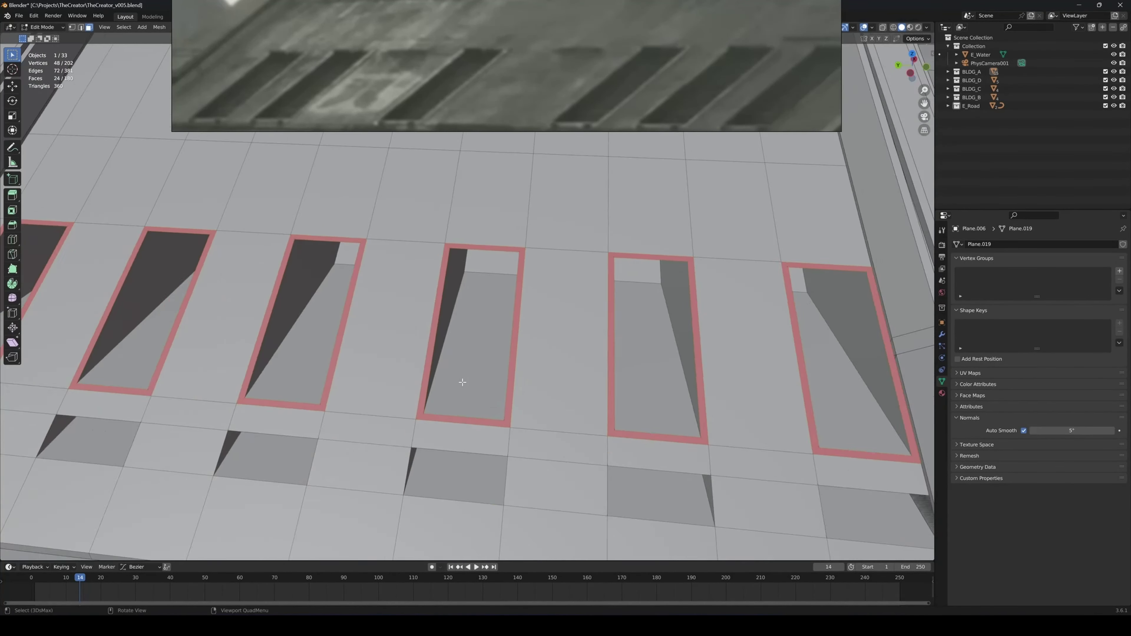
pyautogui.keyDown('alt'); pyautogui.moveTo(462, 382); pyautogui.dragTo(372, 306, button='middle'); pyautogui.keyUp('alt')
pyautogui.scroll(3, 106, 301)
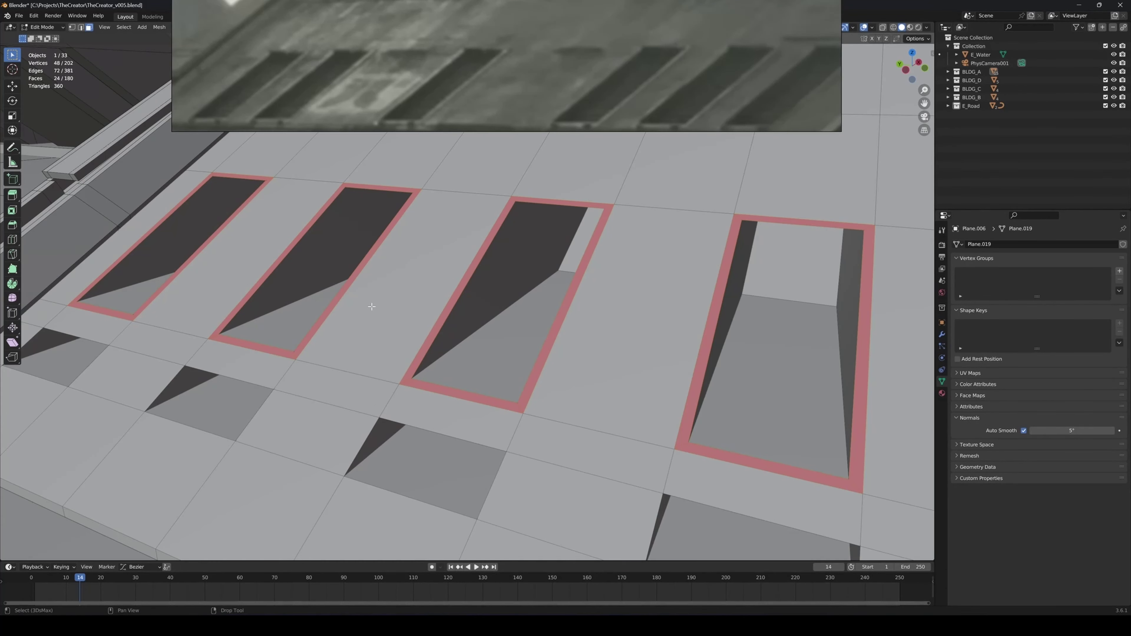
pyautogui.rightClick(372, 306)
pyautogui.click(337, 339)
pyautogui.moveTo(639, 324); pyautogui.dragTo(648, 320)
pyautogui.press('Tab')
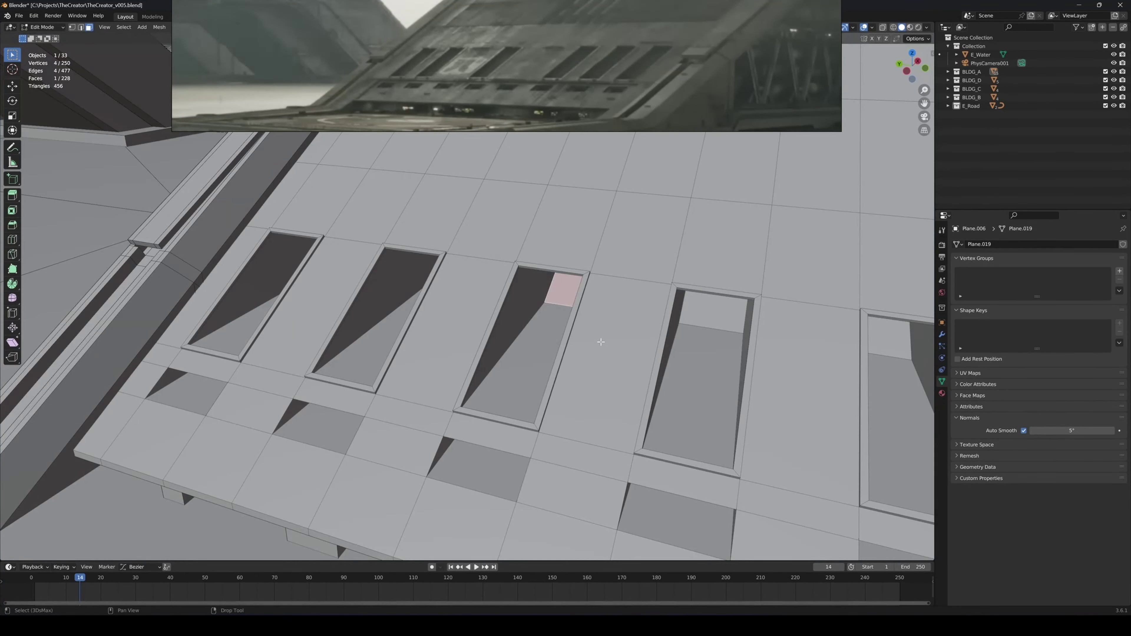
# Select all recess and frame faces of the third tall window and delete them
pyautogui.press('ctrl+KP_Add')
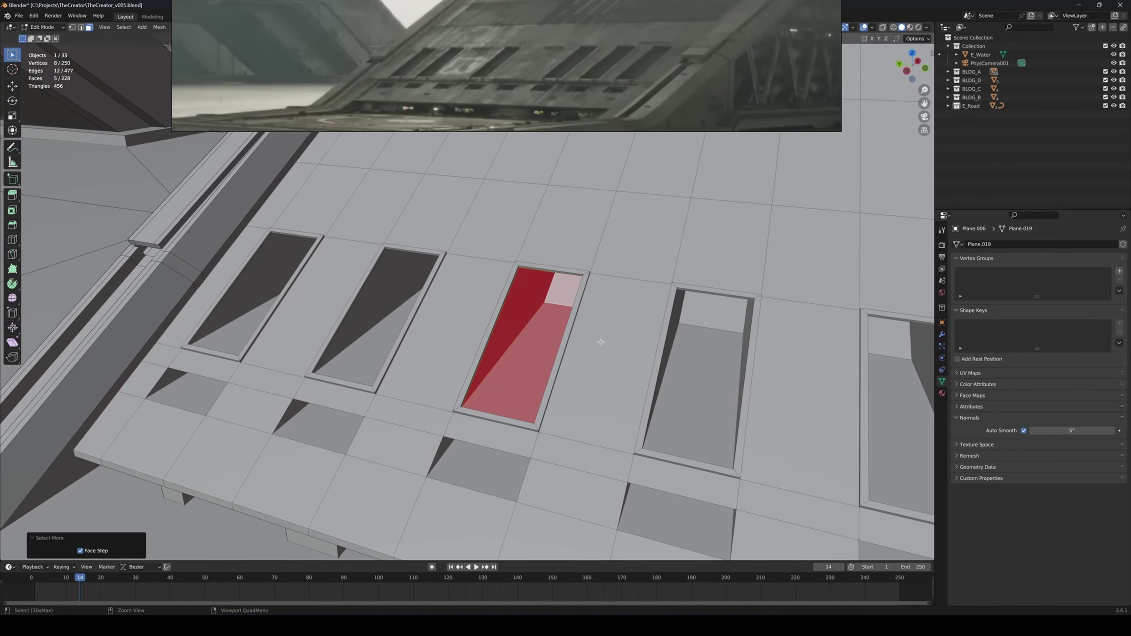
pyautogui.press('ctrl+KP_Add')
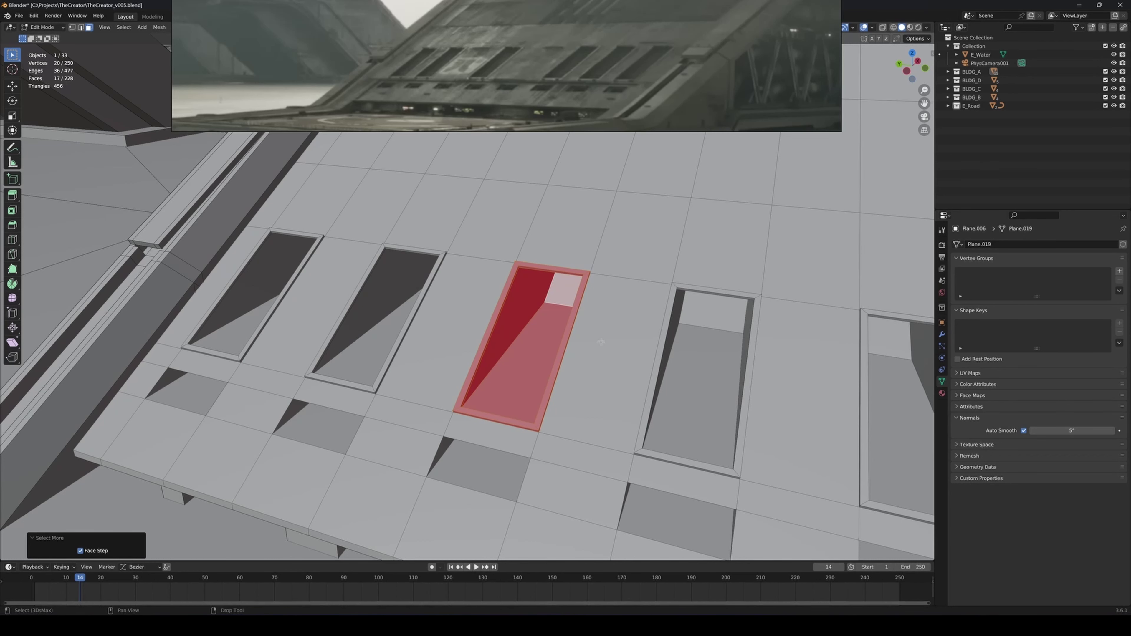
pyautogui.press('x')
pyautogui.press('f')
# Fill the hole left by the third tall window and remove the diagonal edge across the new surface
pyautogui.press('2')
pyautogui.doubleClick(574, 313)
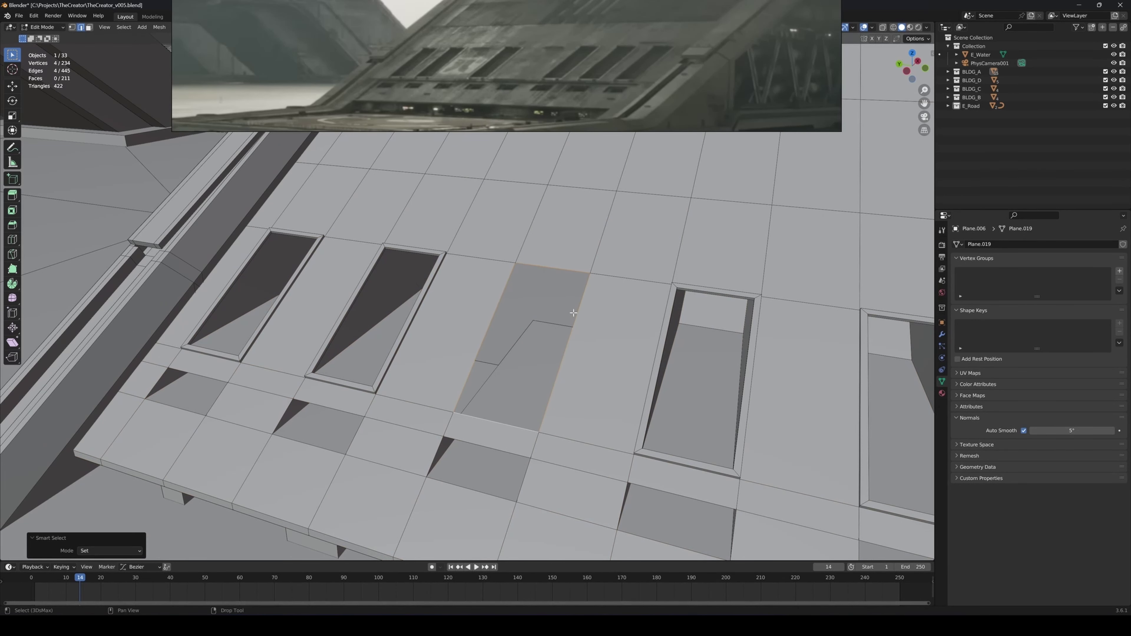
pyautogui.press('F3')
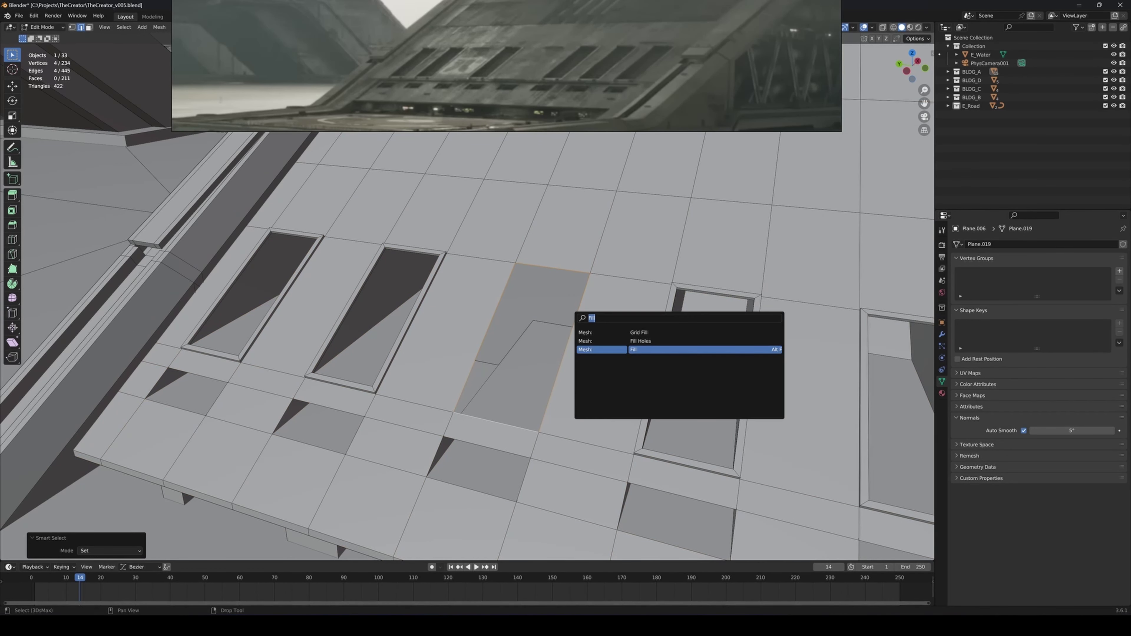
pyautogui.press('Return')
pyautogui.press('Tab')
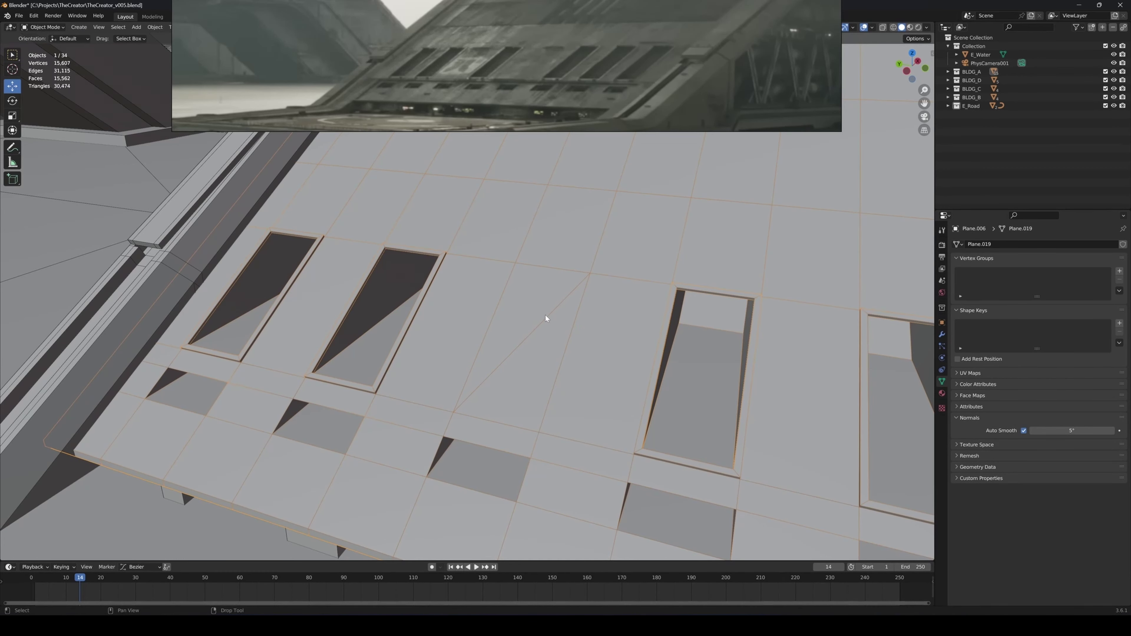
pyautogui.press('Tab')
pyautogui.click(535, 331)
pyautogui.hotkey('ctrl', 'BackSpace')
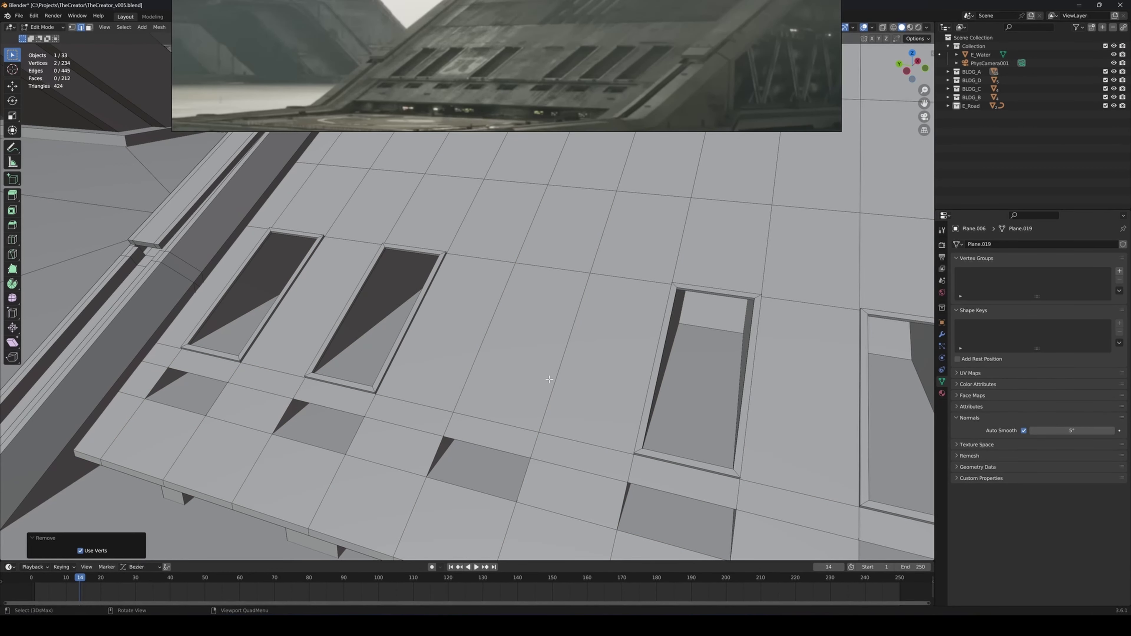
# Inset the two narrow lengthwise strips on the panel's upper part with a thickness of 2 ft
pyautogui.moveTo(548, 379); pyautogui.dragTo(515, 339, button='middle')
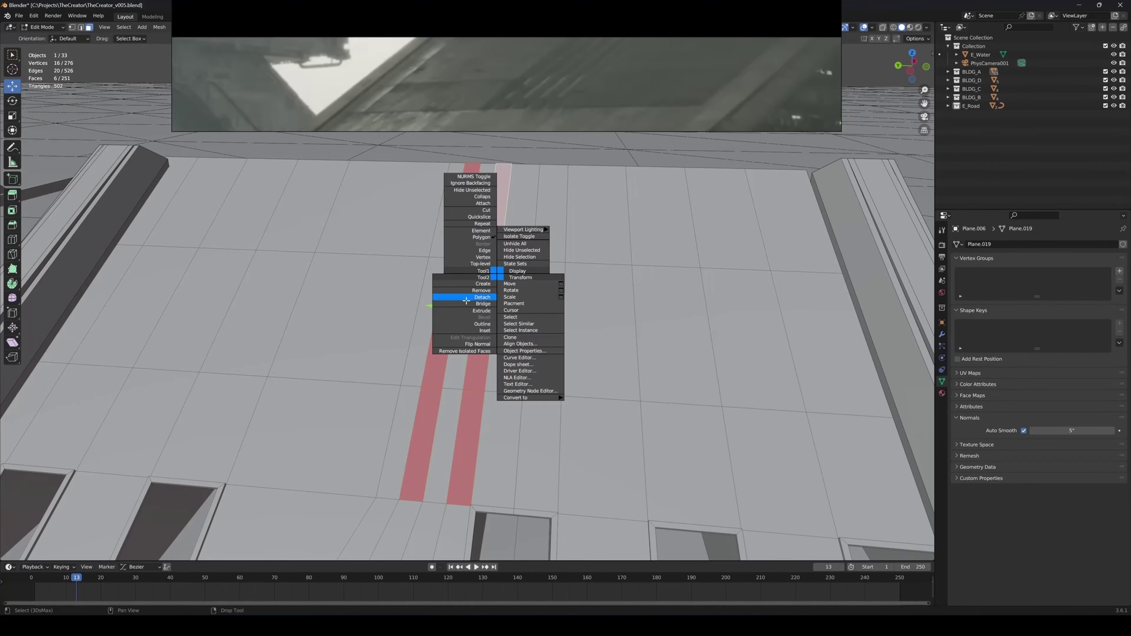
pyautogui.click(467, 331)
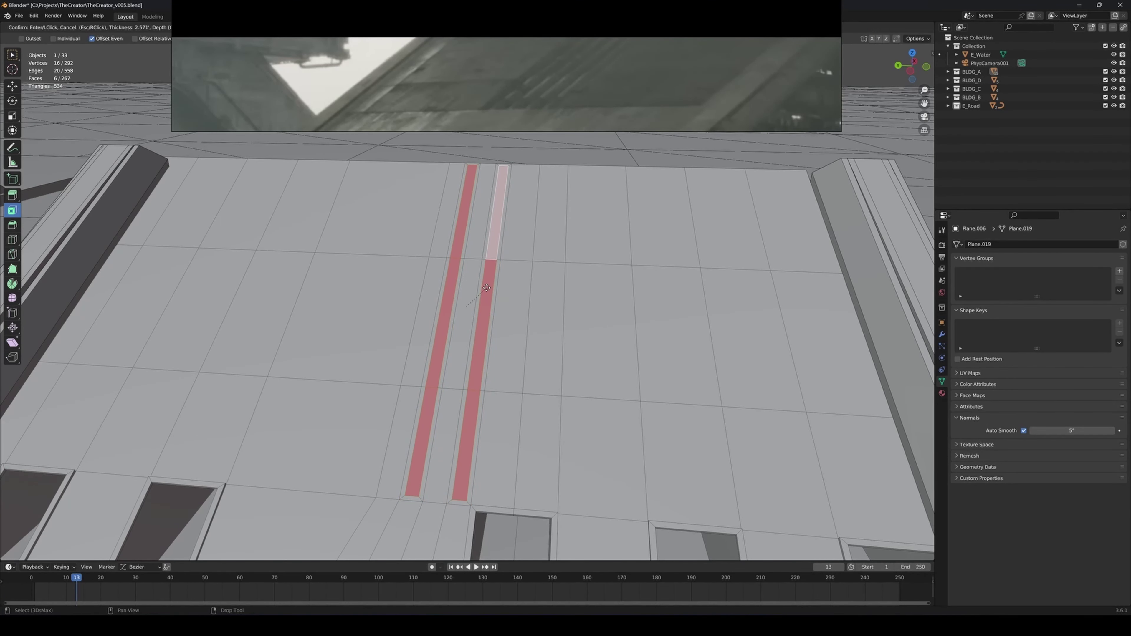
pyautogui.click(465, 307)
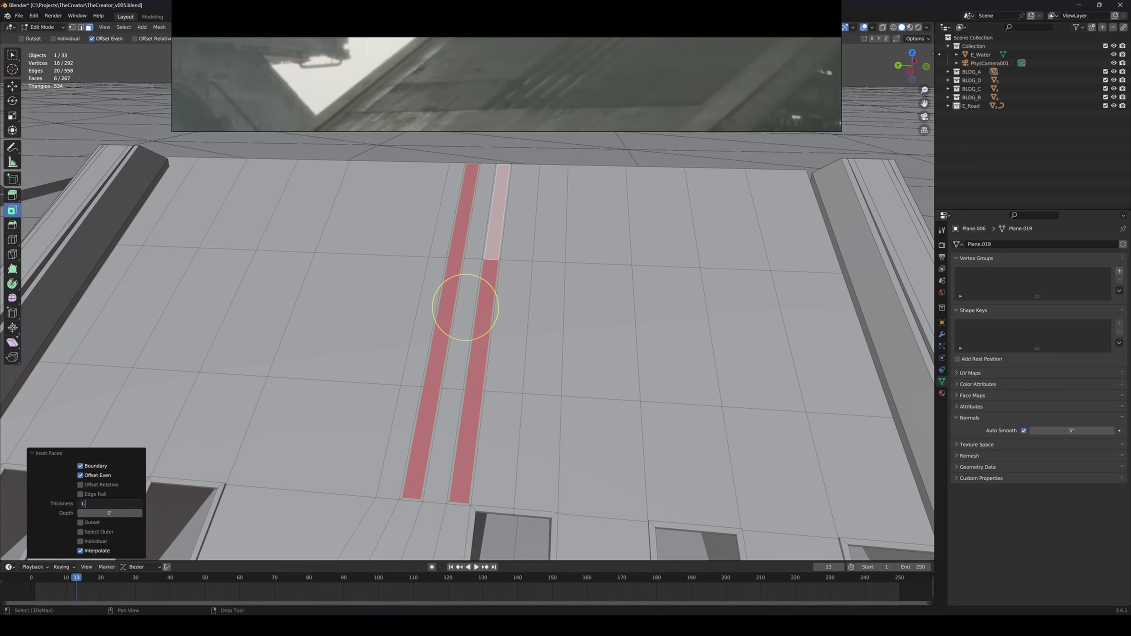
pyautogui.write('2')
pyautogui.press('Return')
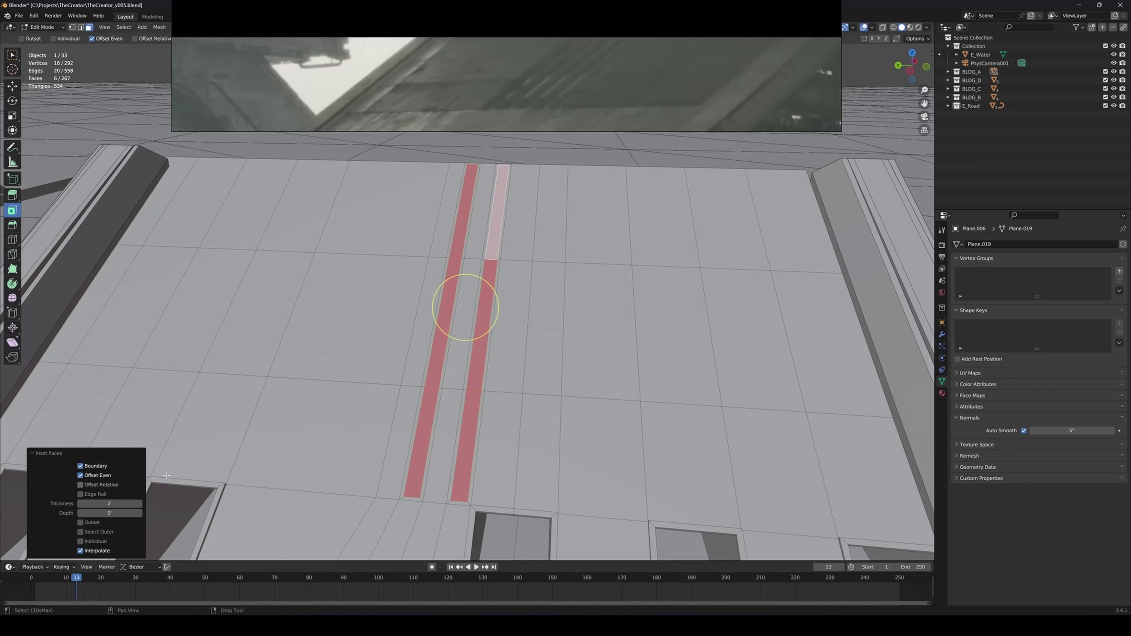
# Select the lengthwise strip between the two inset ones and the strip beside them, and inset both with a thickness of 2 ft
pyautogui.rightClick(450, 396)
pyautogui.press('q')
pyautogui.click(454, 397)
pyautogui.keyDown('ctrl'); pyautogui.click(458, 365); pyautogui.keyUp('ctrl')
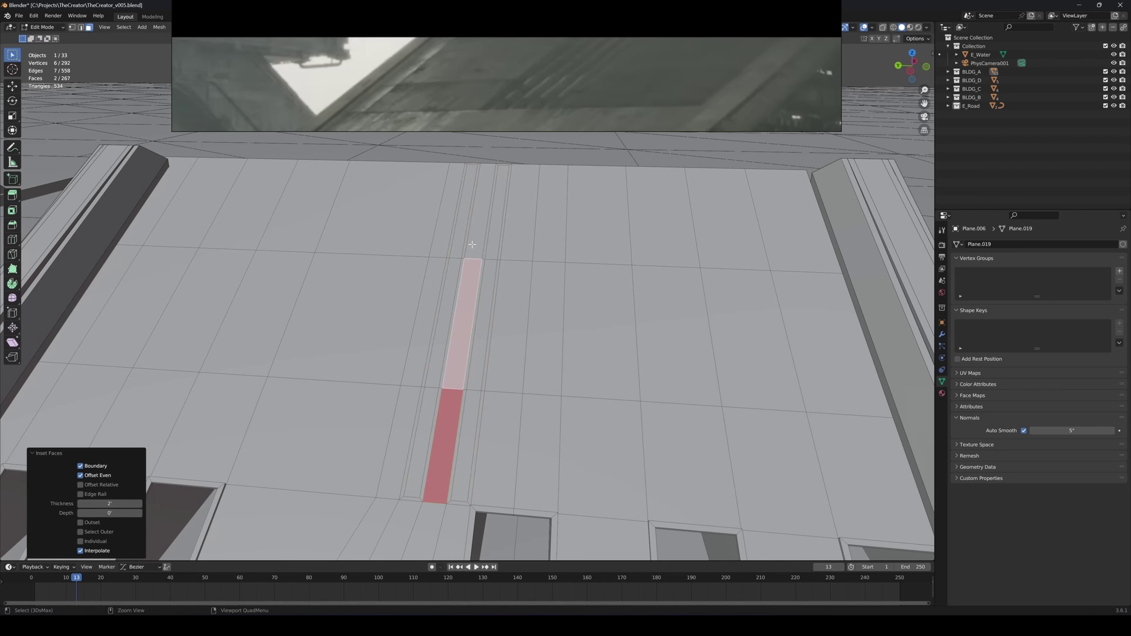
pyautogui.keyDown('ctrl'); pyautogui.click(472, 247); pyautogui.keyUp('ctrl')
pyautogui.keyDown('ctrl'); pyautogui.click(439, 250); pyautogui.keyUp('ctrl')
pyautogui.keyDown('ctrl'); pyautogui.click(435, 261); pyautogui.keyUp('ctrl')
pyautogui.keyDown('ctrl'); pyautogui.click(403, 395); pyautogui.keyUp('ctrl')
pyautogui.rightClick(429, 341)
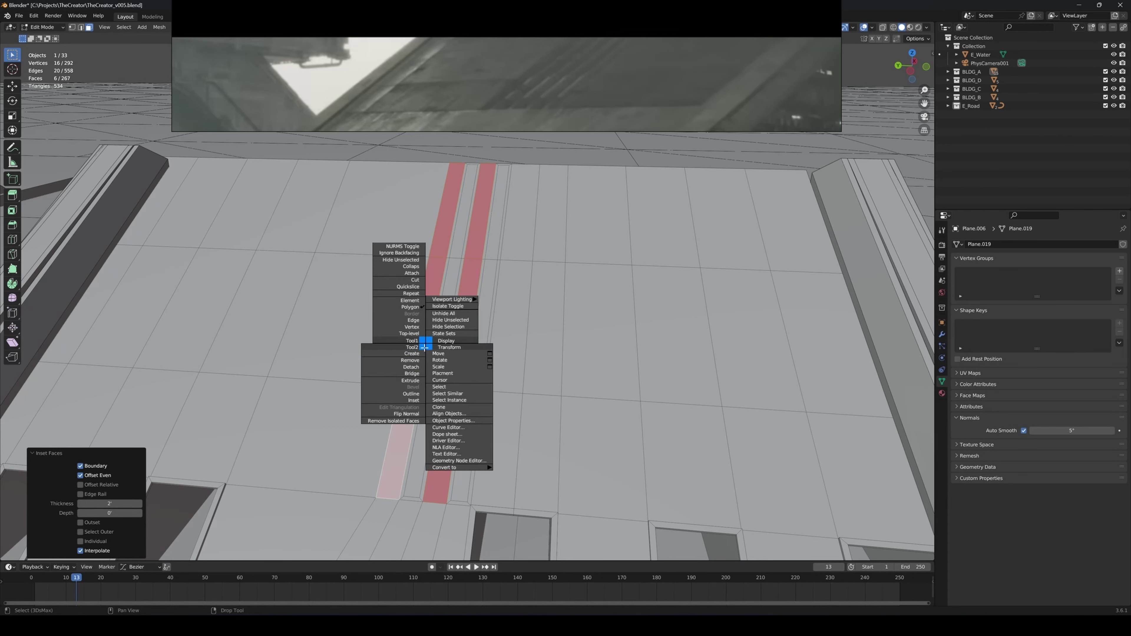
pyautogui.click(392, 401)
pyautogui.moveTo(465, 290); pyautogui.dragTo(464, 282)
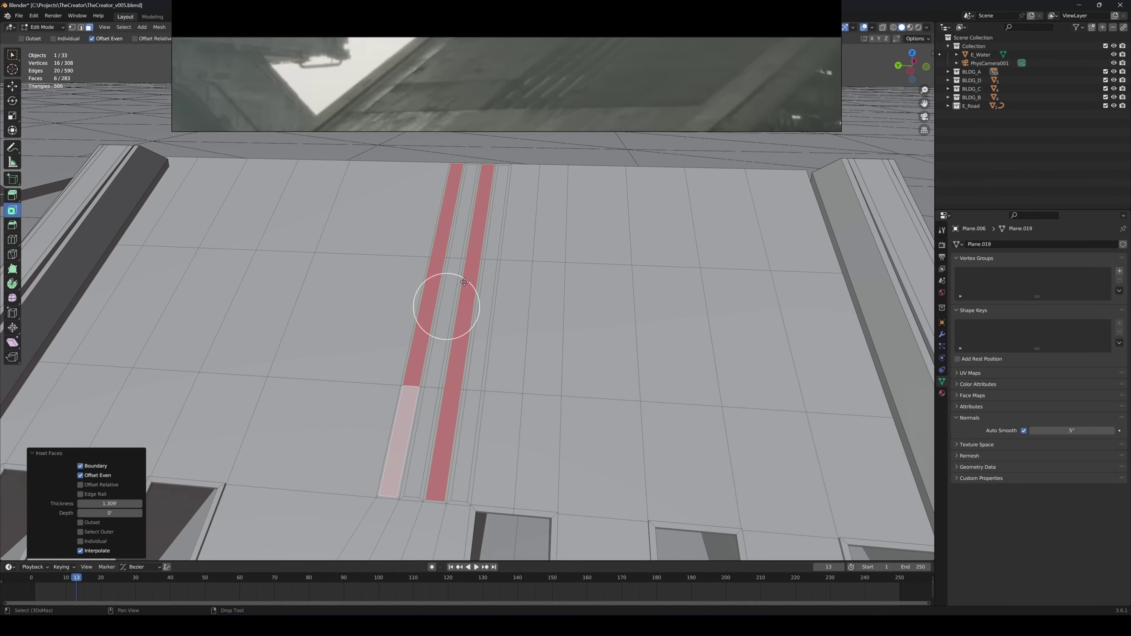
pyautogui.press('q')
# Select all faces of the four inset strips and extrude them along the global X axis to form deep slots
pyautogui.rightClick(452, 370)
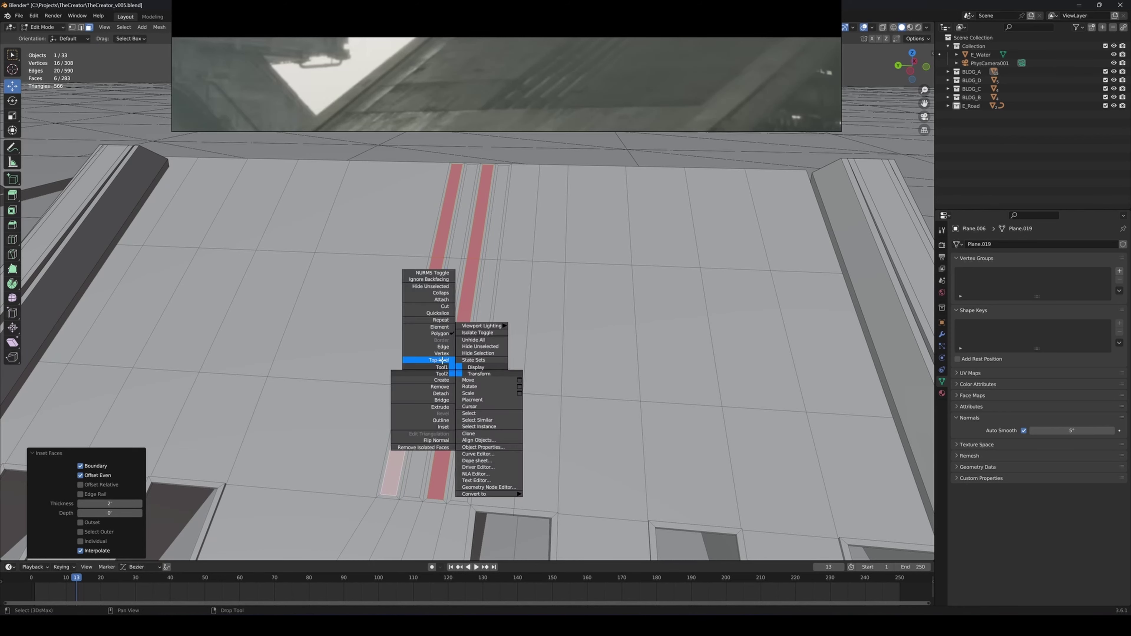
pyautogui.click(447, 358)
pyautogui.press('Tab')
pyautogui.keyDown('ctrl'); pyautogui.click(426, 396); pyautogui.keyUp('ctrl')
pyautogui.keyDown('ctrl'); pyautogui.click(439, 352); pyautogui.keyUp('ctrl')
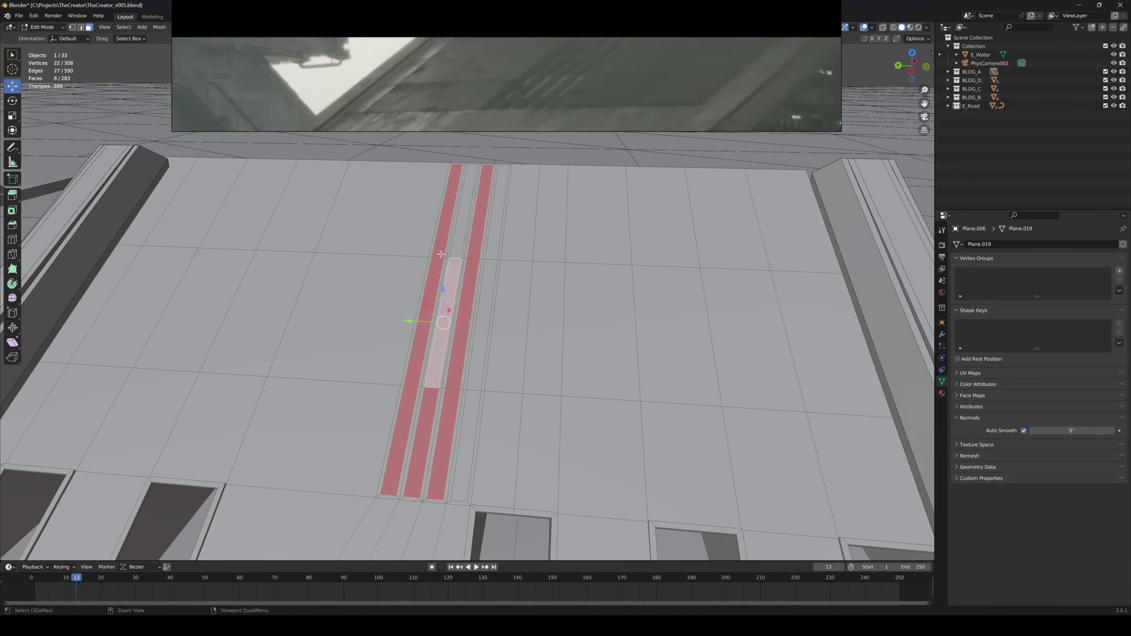
pyautogui.keyDown('ctrl'); pyautogui.click(459, 243); pyautogui.keyUp('ctrl')
pyautogui.keyDown('ctrl'); pyautogui.click(492, 241); pyautogui.keyUp('ctrl')
pyautogui.keyDown('ctrl'); pyautogui.click(489, 273); pyautogui.keyUp('ctrl')
pyautogui.keyDown('ctrl'); pyautogui.click(469, 394); pyautogui.keyUp('ctrl')
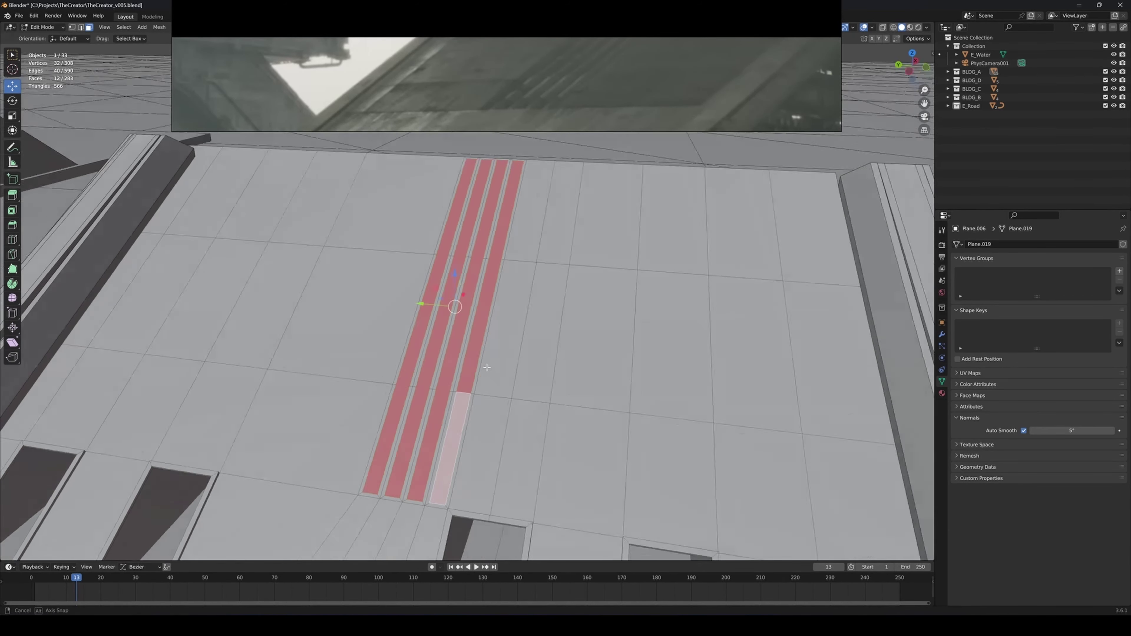
pyautogui.keyDown('alt'); pyautogui.moveTo(469, 394); pyautogui.dragTo(492, 316, button='middle'); pyautogui.keyUp('alt')
pyautogui.rightClick(491, 317)
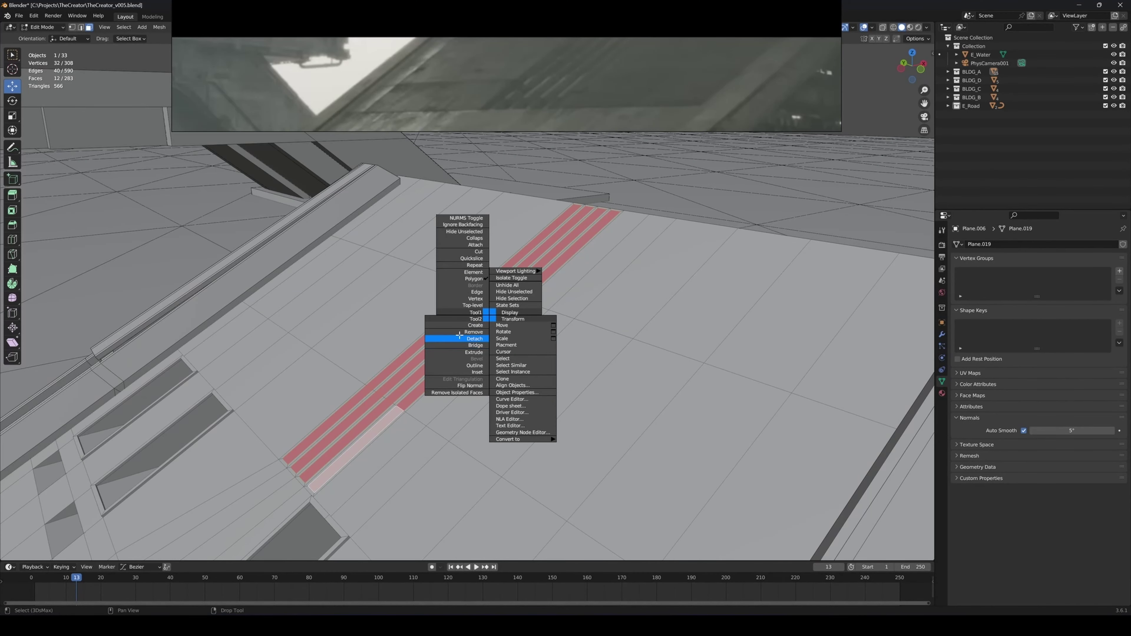
pyautogui.click(456, 352)
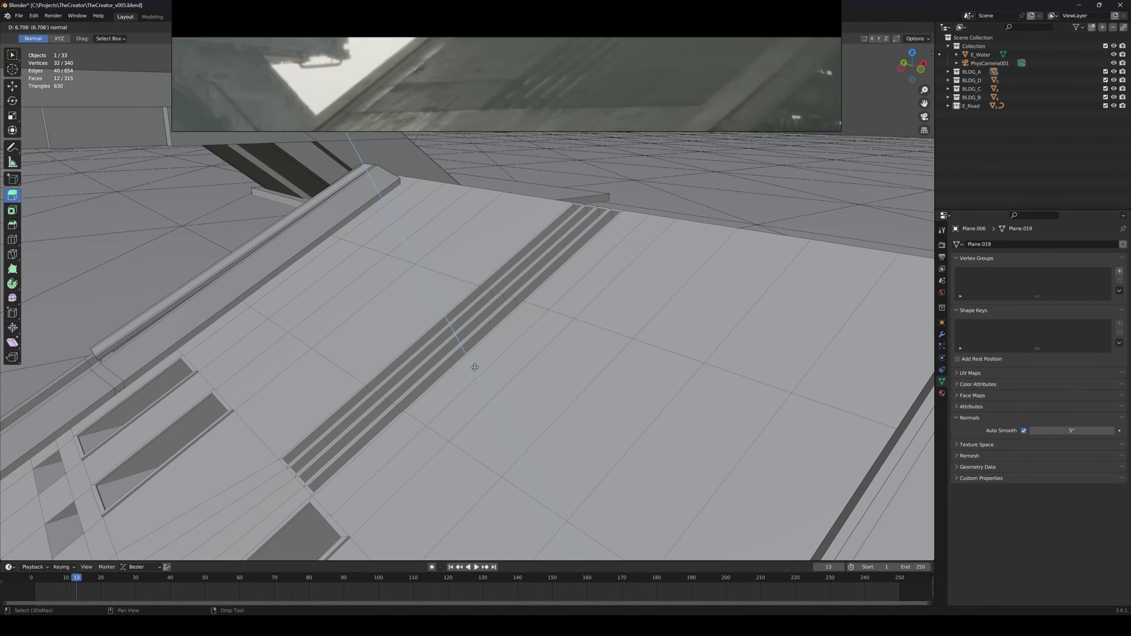
pyautogui.press('x')
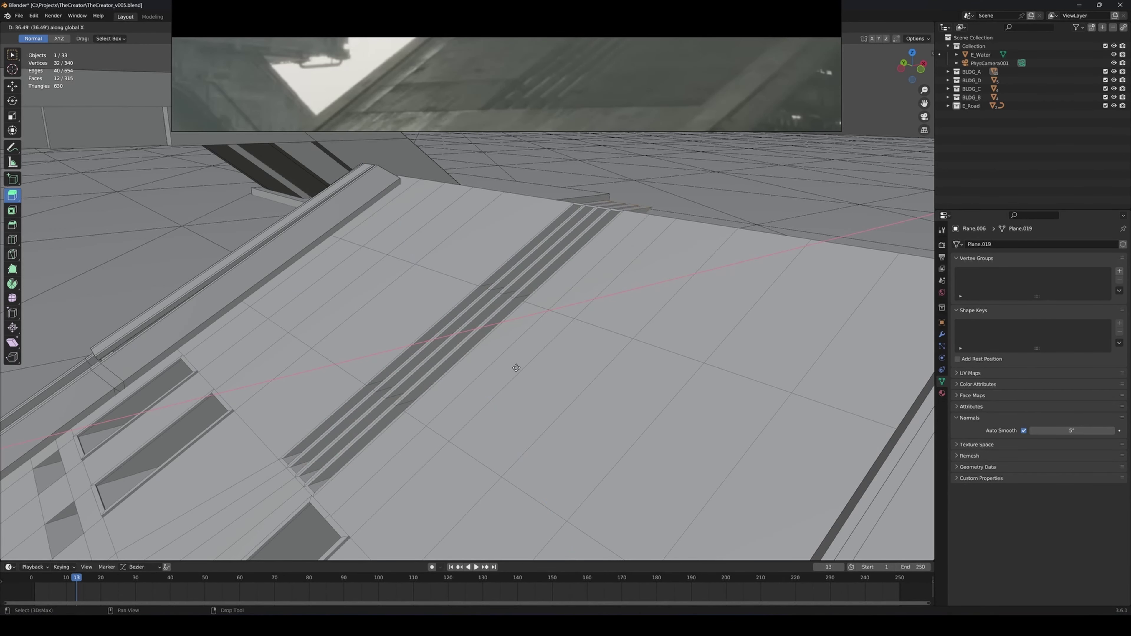
pyautogui.click(571, 326)
pyautogui.keyDown('alt'); pyautogui.moveTo(570, 326); pyautogui.dragTo(500, 352, button='middle'); pyautogui.keyUp('alt')
# Move the four slots -23.072 ft along Y and scale them wider along the Y axis
pyautogui.keyDown('alt'); pyautogui.moveTo(386, 296); pyautogui.dragTo(512, 308, button='middle'); pyautogui.keyUp('alt')
pyautogui.rightClick(518, 298)
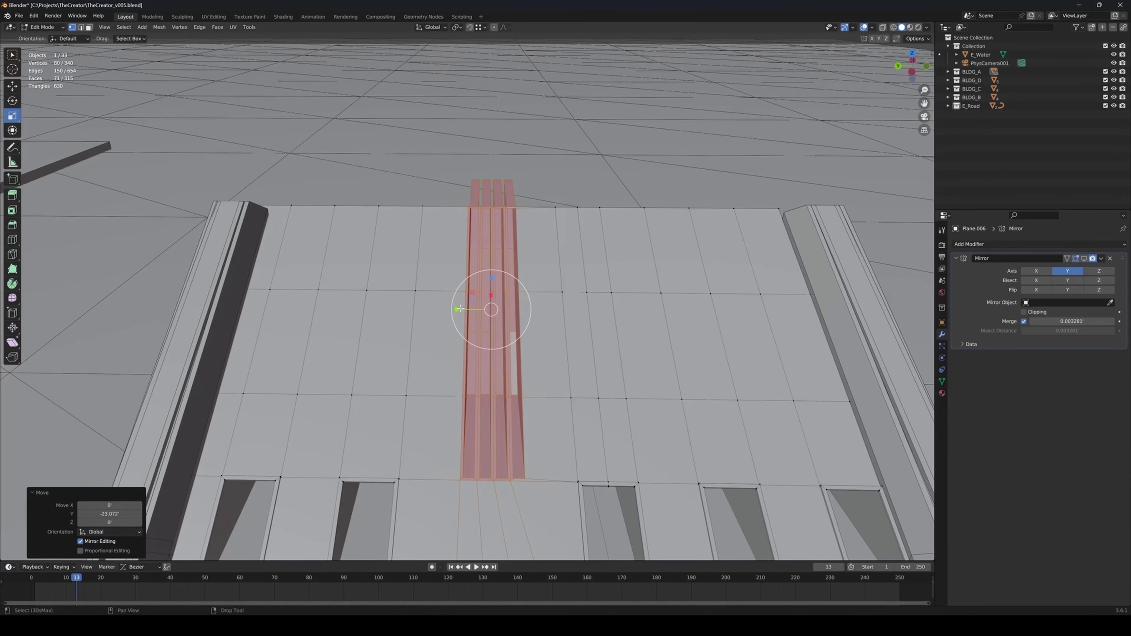
pyautogui.moveTo(459, 308); pyautogui.dragTo(431, 312)
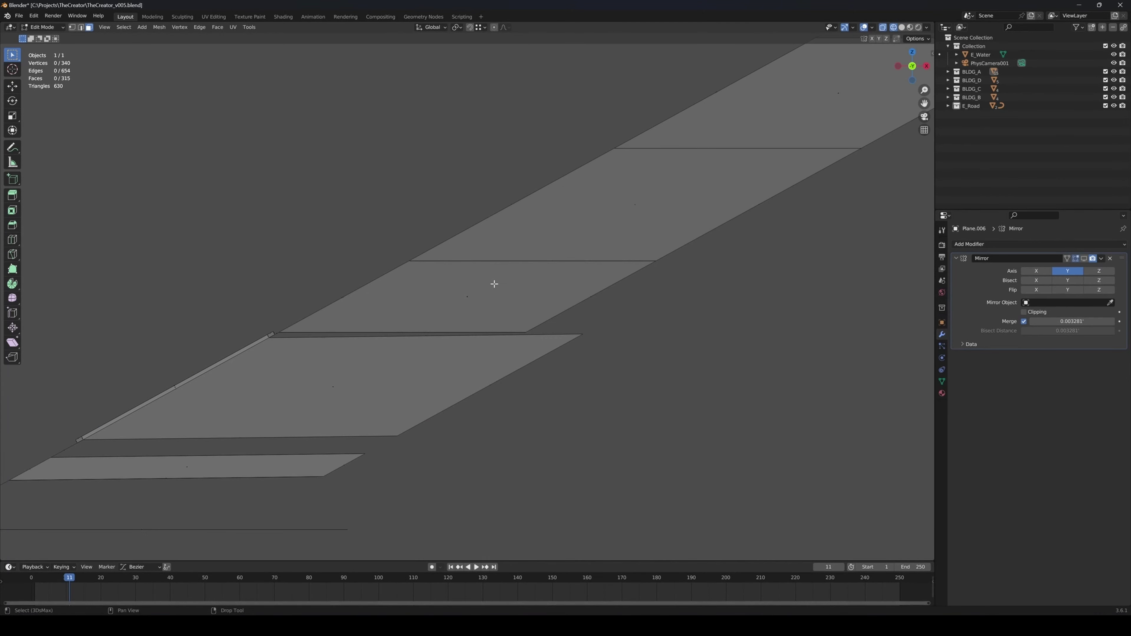
# Select the side wall faces in the lowest segment of the four slots and delete them
pyautogui.moveTo(494, 284); pyautogui.dragTo(456, 308)
pyautogui.moveTo(463, 310)
pyautogui.keyDown('alt'); pyautogui.mouseDown(button='middle')
pyautogui.moveTo(512, 329)
pyautogui.moveTo(497, 328)
pyautogui.moveTo(560, 321)
pyautogui.moveTo(537, 328)
pyautogui.mouseUp(button='middle'); pyautogui.keyUp('alt')
pyautogui.press('F3')
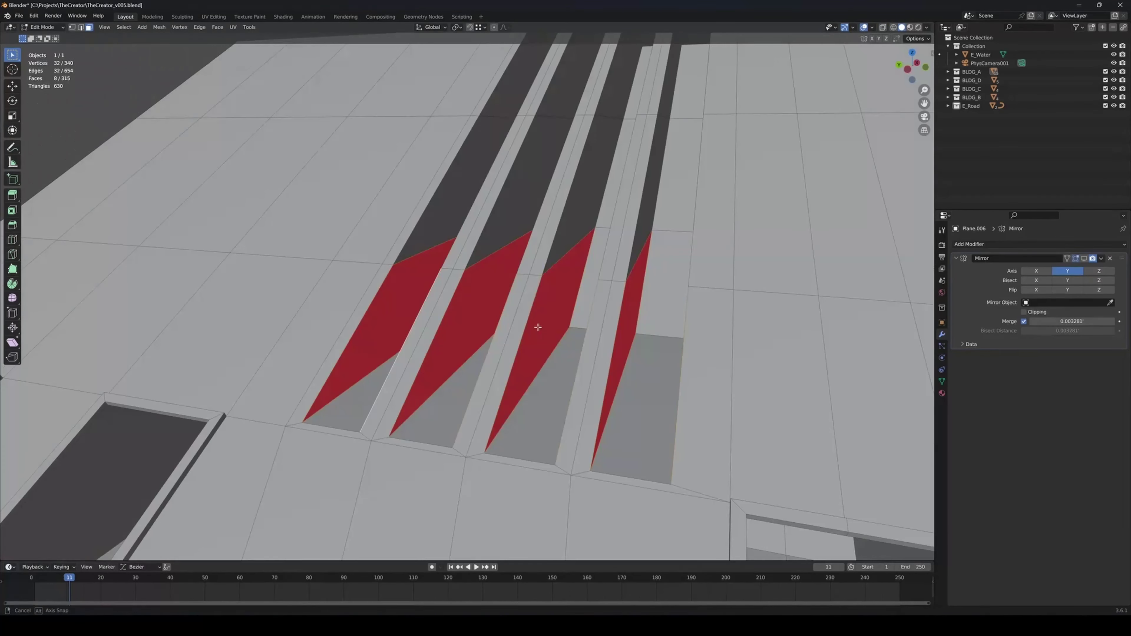
pyautogui.press('Delete')
pyautogui.keyDown('alt'); pyautogui.moveTo(467, 310); pyautogui.dragTo(500, 310, button='middle'); pyautogui.keyUp('alt')
# Bridge the opposite long edges of the first two slots' lowest segments to close them flush with the panel
pyautogui.press('2')
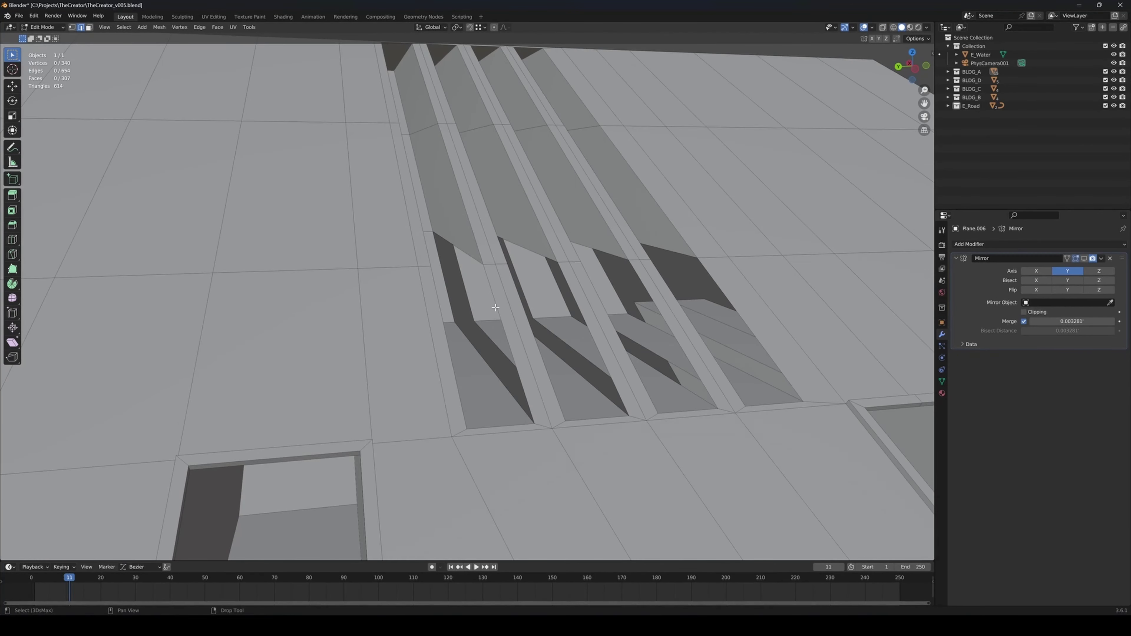
pyautogui.click(498, 308)
pyautogui.keyDown('alt'); pyautogui.moveTo(434, 337); pyautogui.dragTo(409, 342, button='middle'); pyautogui.keyUp('alt')
pyautogui.rightClick(564, 305)
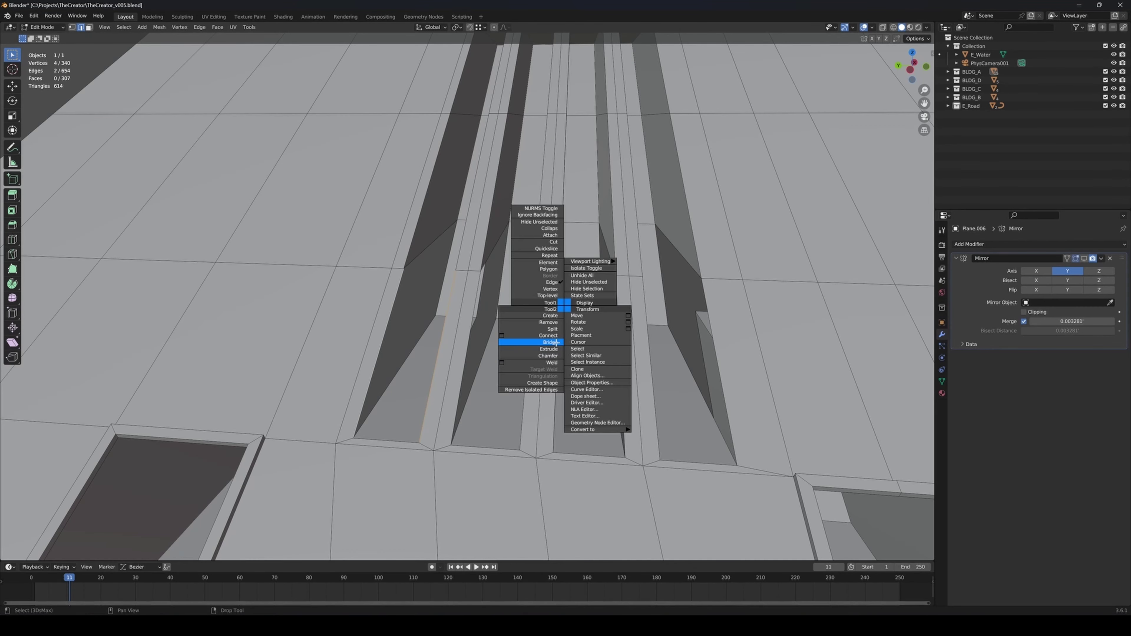
pyautogui.click(557, 342)
pyautogui.click(525, 353)
pyautogui.keyDown('ctrl'); pyautogui.click(470, 350); pyautogui.keyUp('ctrl')
pyautogui.rightClick(494, 342)
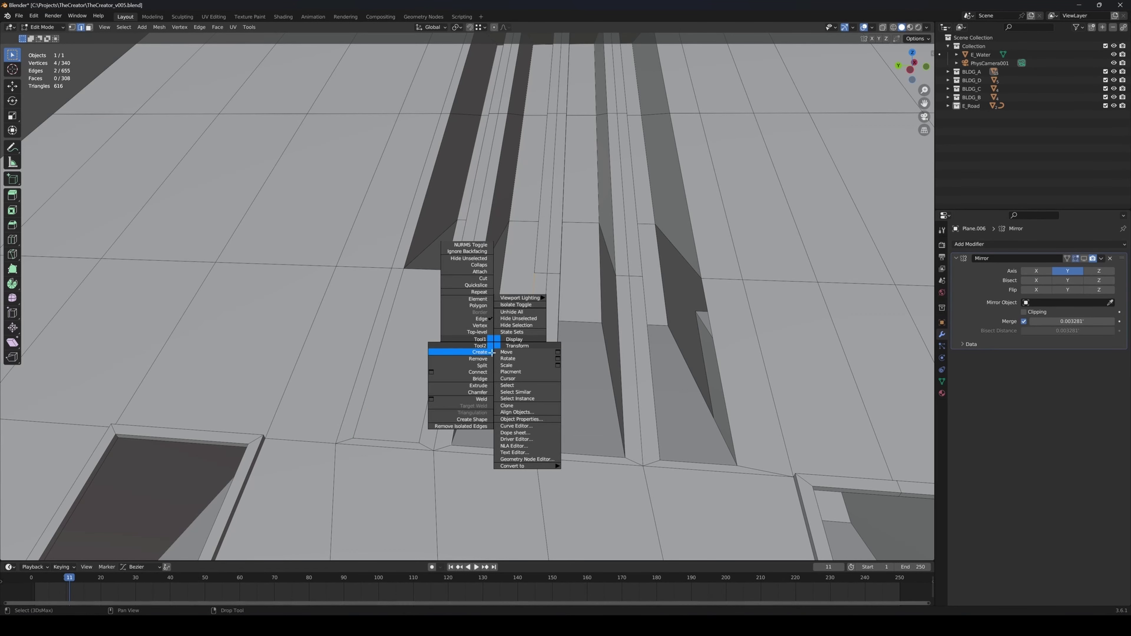
pyautogui.click(480, 378)
# Bridge the opposite long edges of the remaining two slots' lowest segments to close their surface openings
pyautogui.click(559, 345)
pyautogui.keyDown('ctrl'); pyautogui.click(618, 357); pyautogui.keyUp('ctrl')
pyautogui.keyDown('alt'); pyautogui.moveTo(619, 357); pyautogui.dragTo(634, 359, button='middle'); pyautogui.keyUp('alt')
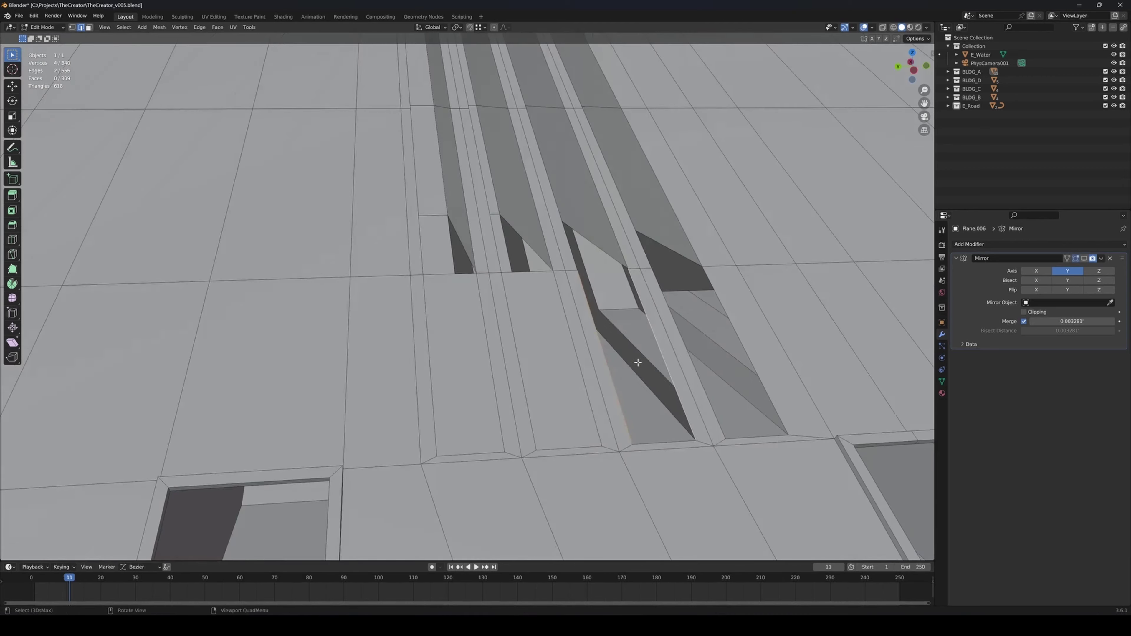
pyautogui.rightClick(634, 354)
pyautogui.click(620, 388)
pyautogui.click(731, 324)
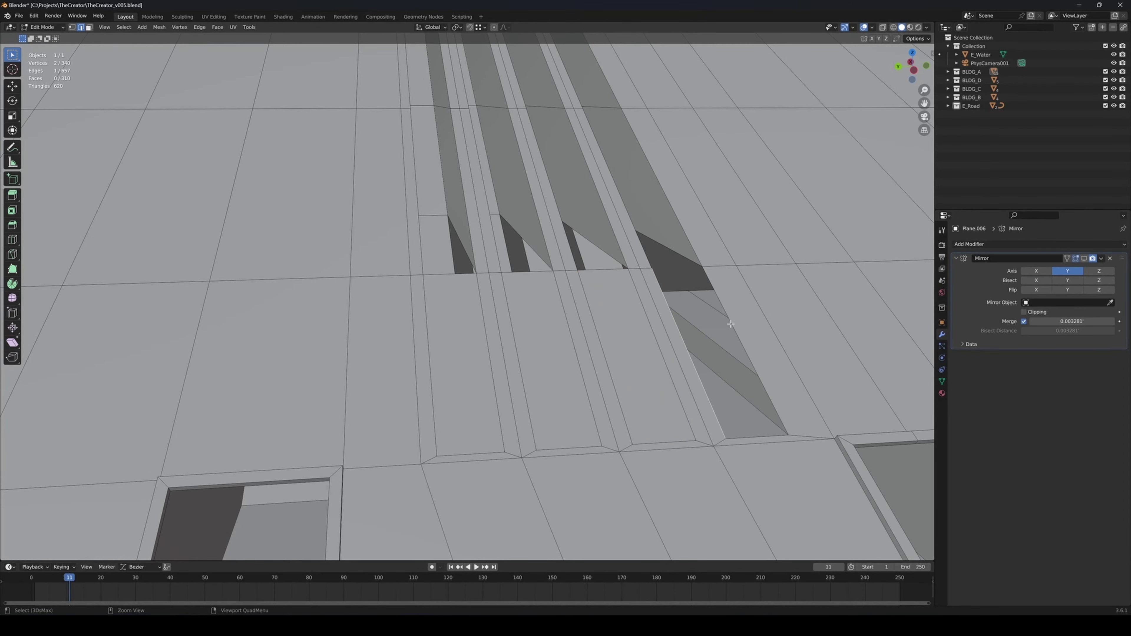
pyautogui.rightClick(695, 322)
pyautogui.click(668, 372)
pyautogui.moveTo(668, 372); pyautogui.dragTo(508, 319, button='middle')
# Select the border of the opening at the first slot's lower end and fill it
pyautogui.press('4')
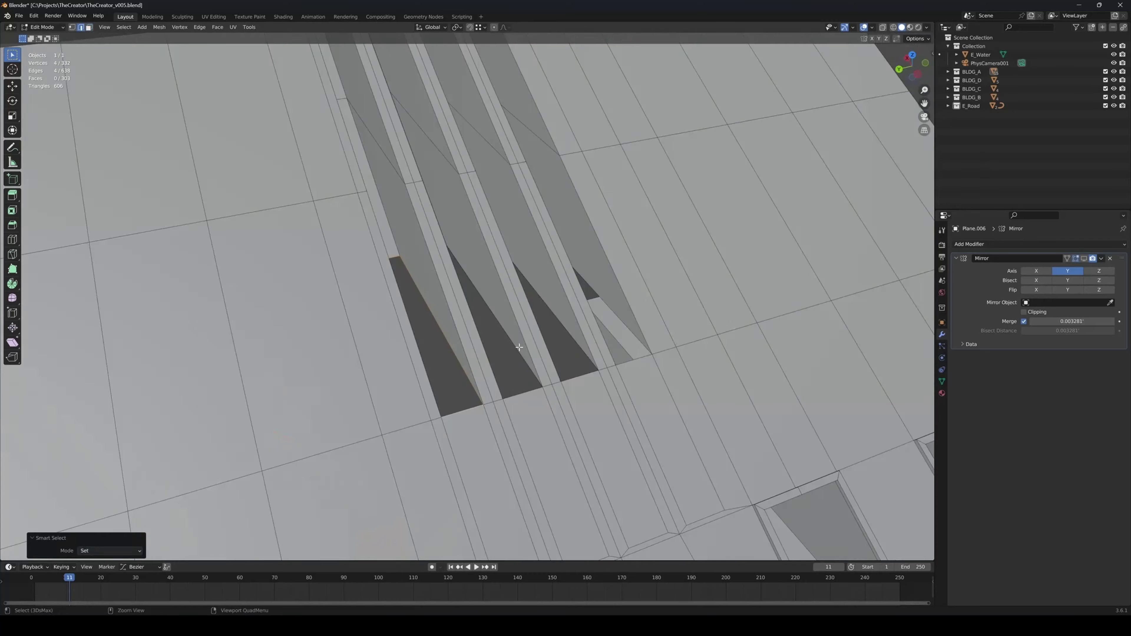
pyautogui.rightClick(513, 346)
pyautogui.click(489, 370)
pyautogui.press('F3')
pyautogui.write('fill')
pyautogui.click(479, 417)
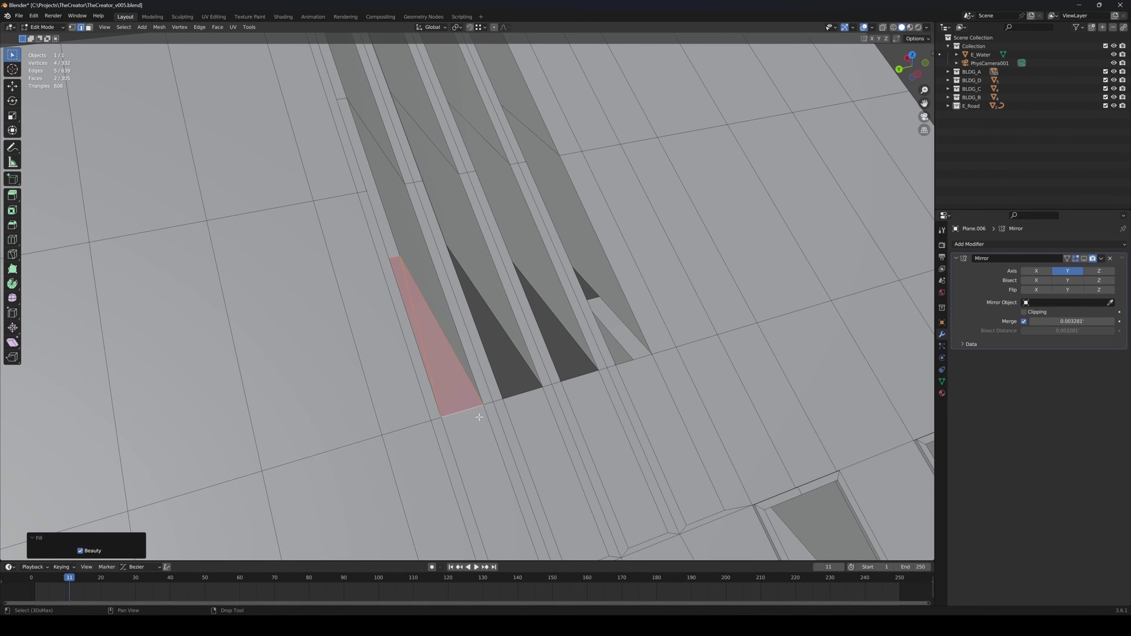
# Fill the lower-end openings of the other three slots and leave mesh editing
pyautogui.click(510, 336)
pyautogui.rightClick(510, 336)
pyautogui.press('F3')
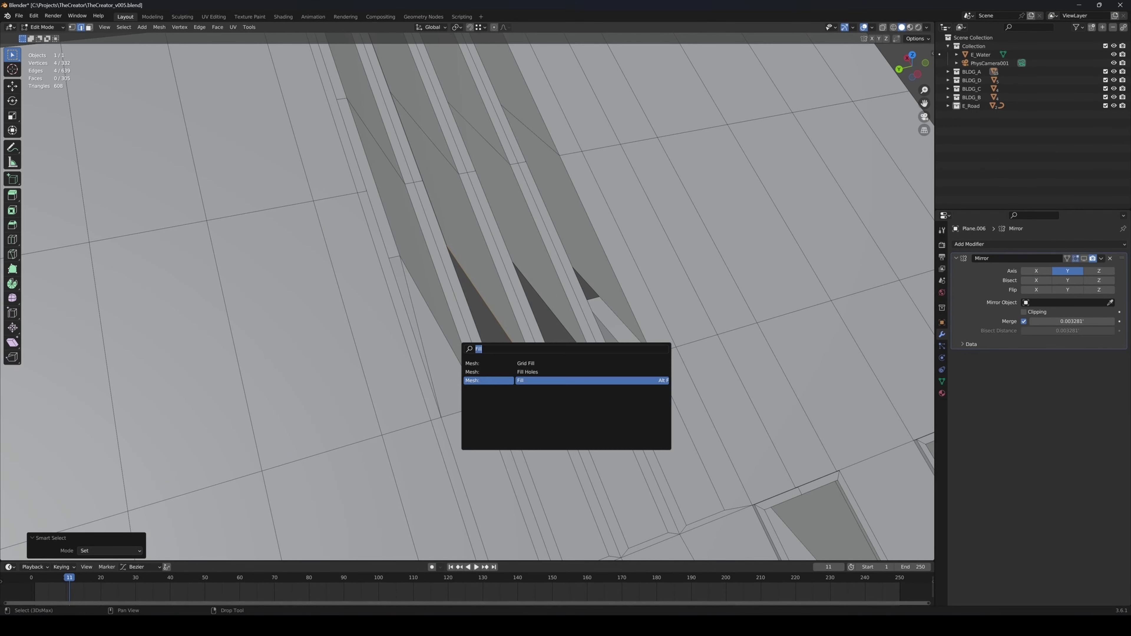
pyautogui.press('Return')
pyautogui.press('F3')
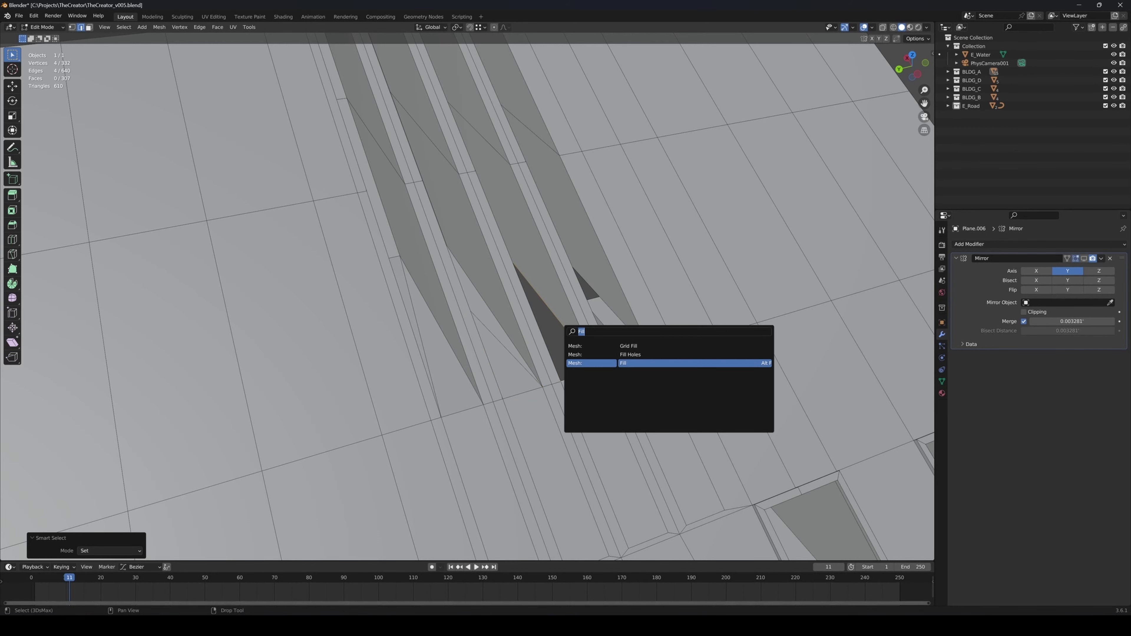
pyautogui.press('Return')
pyautogui.click(621, 319)
pyautogui.press('F3')
pyautogui.press('Return')
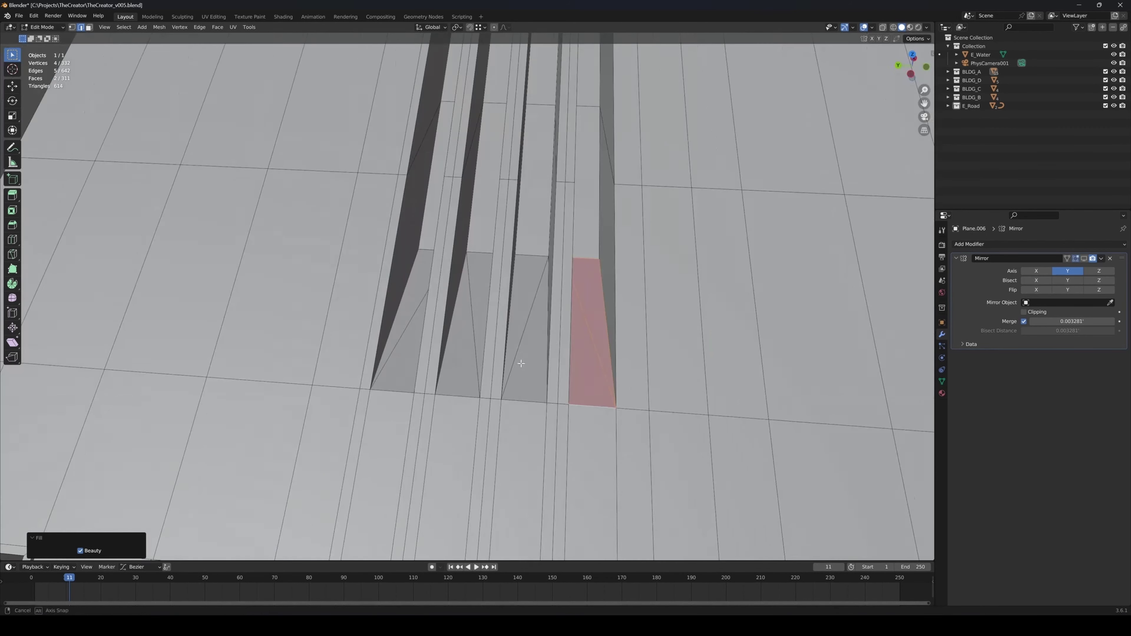
pyautogui.rightClick(569, 341)
pyautogui.click(509, 365)
# Compare the panel's four slots with the sloped building in the reference film still
pyautogui.keyDown('alt'); pyautogui.moveTo(474, 381); pyautogui.dragTo(448, 337, button='middle'); pyautogui.keyUp('alt')
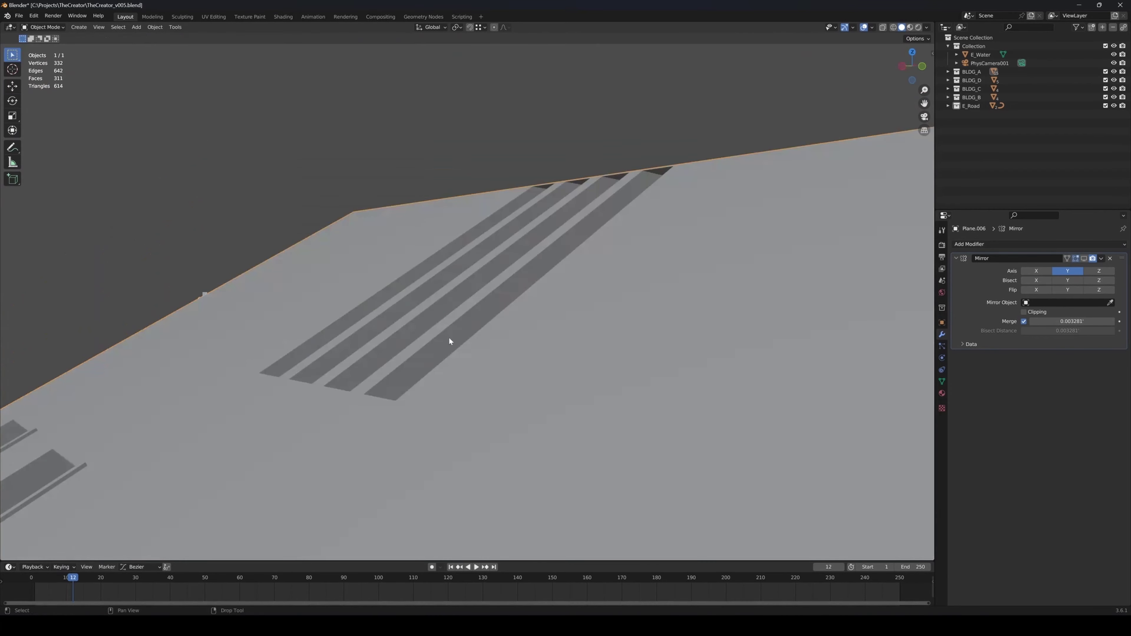
pyautogui.press('c')
pyautogui.hotkey('alt', 'q')
pyautogui.press('F4')
pyautogui.hotkey('alt', 'Tab')
pyautogui.moveTo(369, 285); pyautogui.dragTo(345, 266, button='right')
pyautogui.scroll(-4, 445, 186)
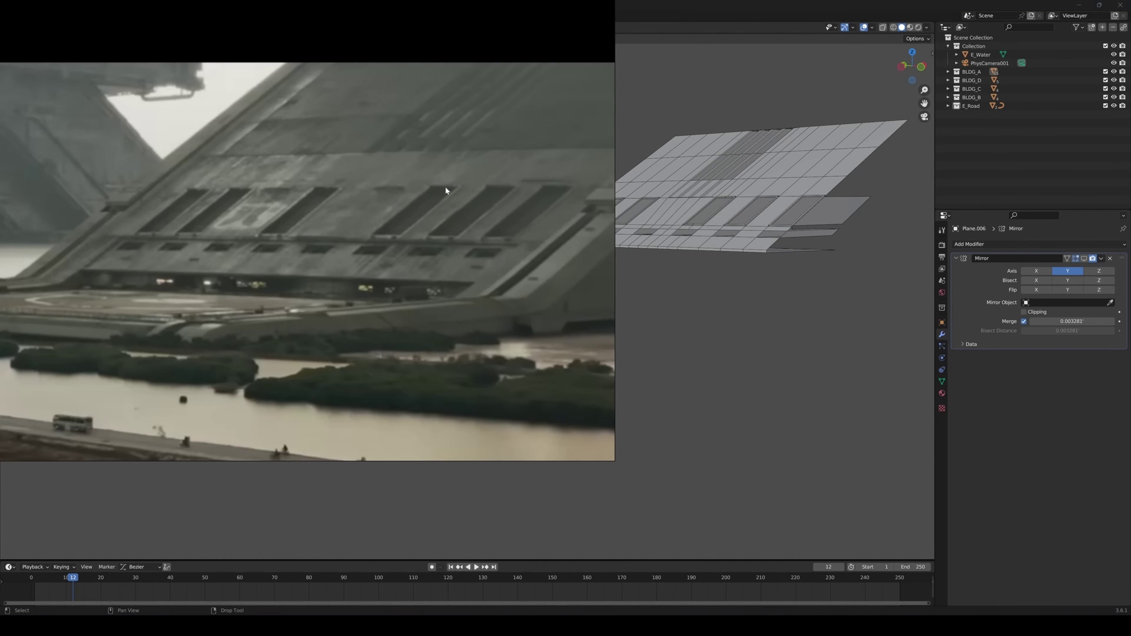
pyautogui.click(753, 324)
pyautogui.press('F4')
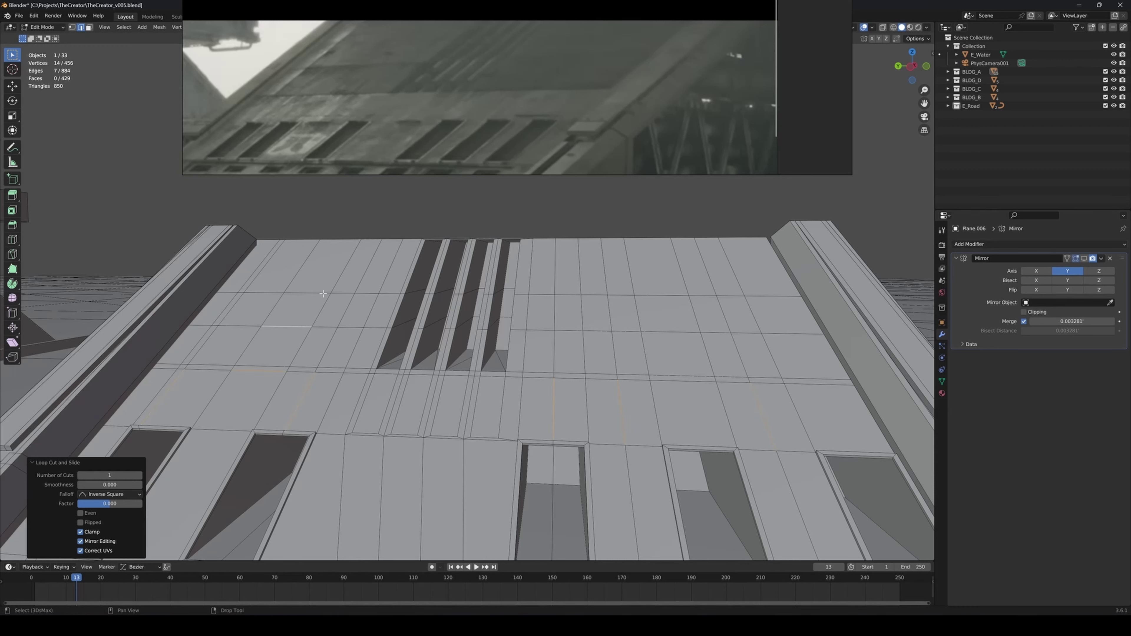
# Select the panel's crosswise and lengthwise seam edge loops and bevel them with a width of about 0.45 ft
pyautogui.press('b')
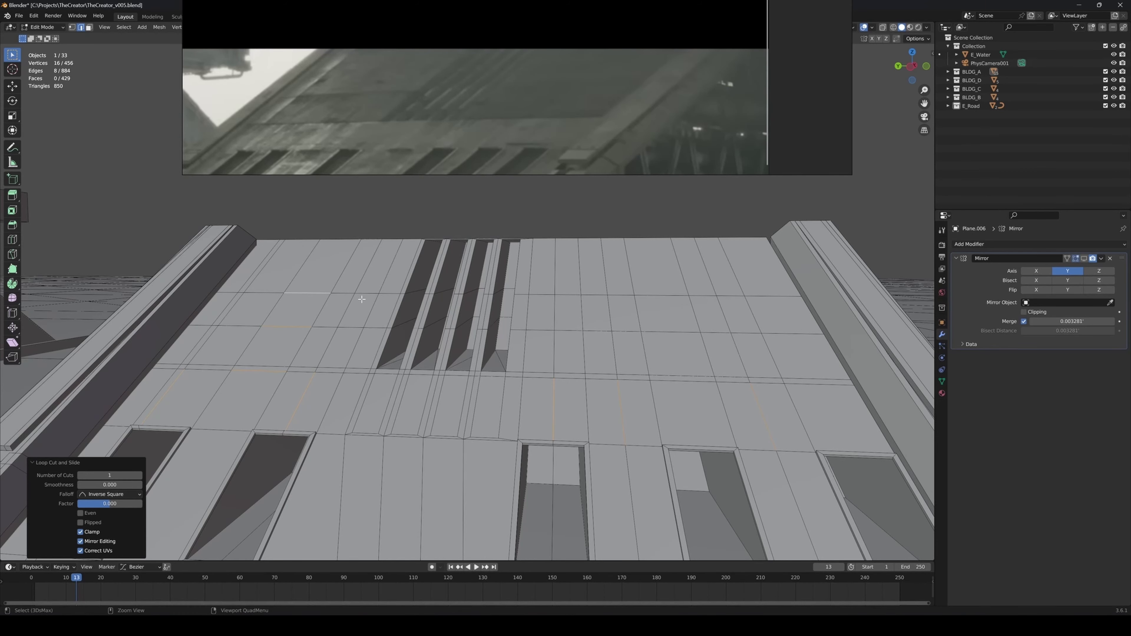
pyautogui.hotkey('alt', 'l')
pyautogui.moveTo(493, 336)
pyautogui.mouseDown(button='middle')
pyautogui.moveTo(535, 356)
pyautogui.moveTo(583, 356)
pyautogui.moveTo(588, 328)
pyautogui.moveTo(575, 386)
pyautogui.moveTo(548, 351)
pyautogui.moveTo(500, 337)
pyautogui.mouseUp(button='middle')
pyautogui.rightClick(500, 337)
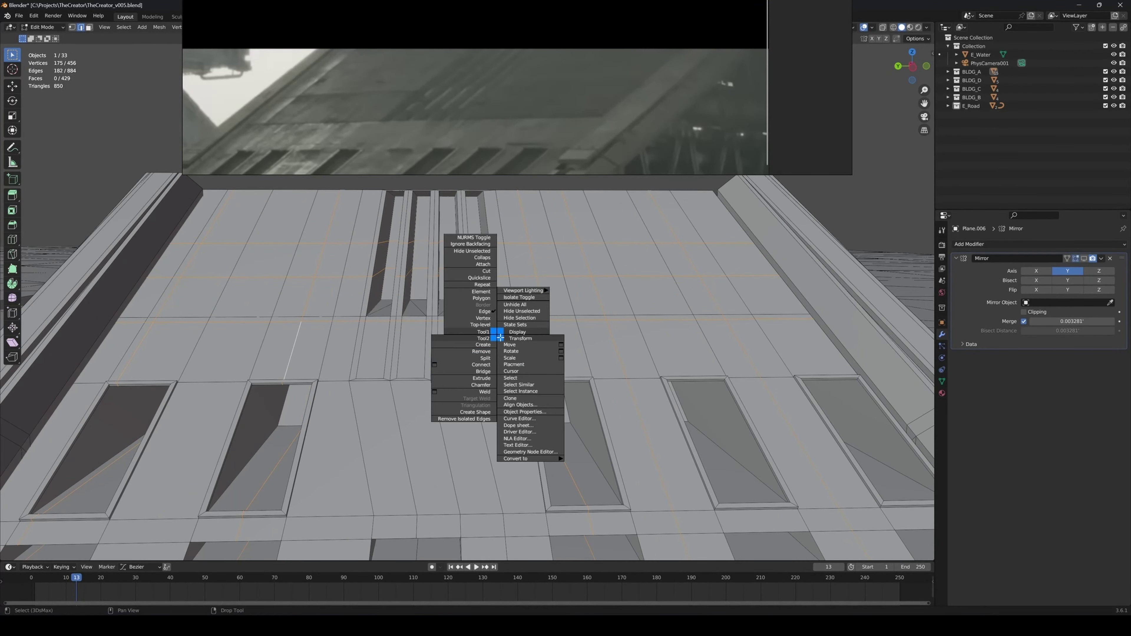
pyautogui.click(456, 385)
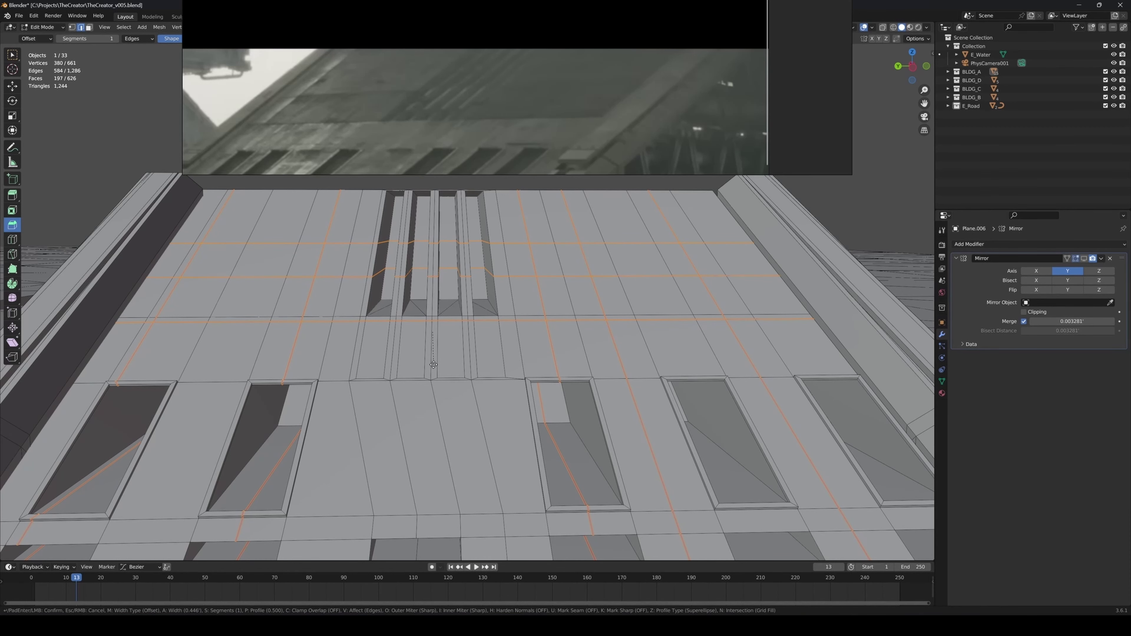
pyautogui.click(434, 363)
pyautogui.press('w')
# Extrude the narrow beveled faces about 0.56 ft along their normals to form the panel seams
pyautogui.scroll(3, 298, 348)
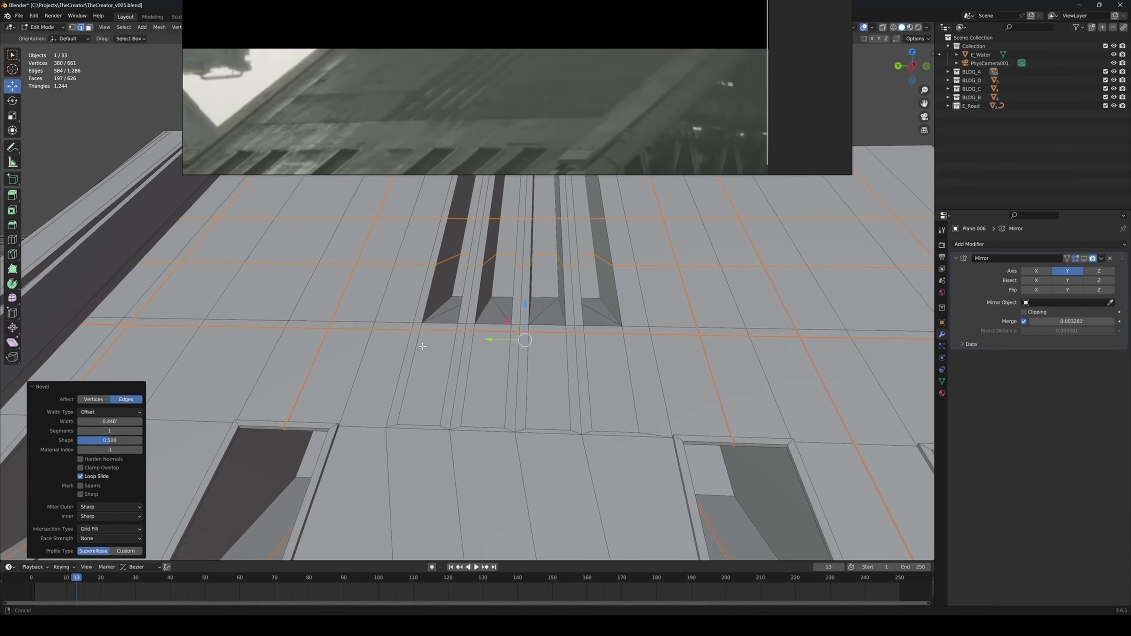
pyautogui.keyDown('alt'); pyautogui.moveTo(421, 346); pyautogui.dragTo(359, 356, button='middle'); pyautogui.keyUp('alt')
pyautogui.scroll(3, 356, 362)
pyautogui.scroll(-4, 355, 363)
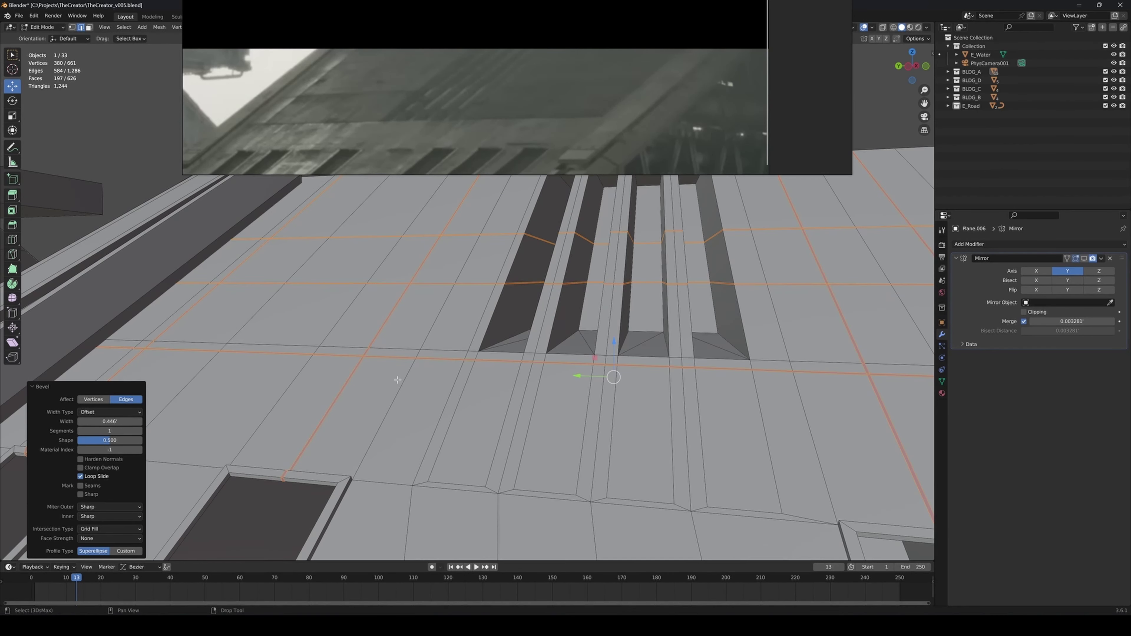
pyautogui.rightClick(392, 305)
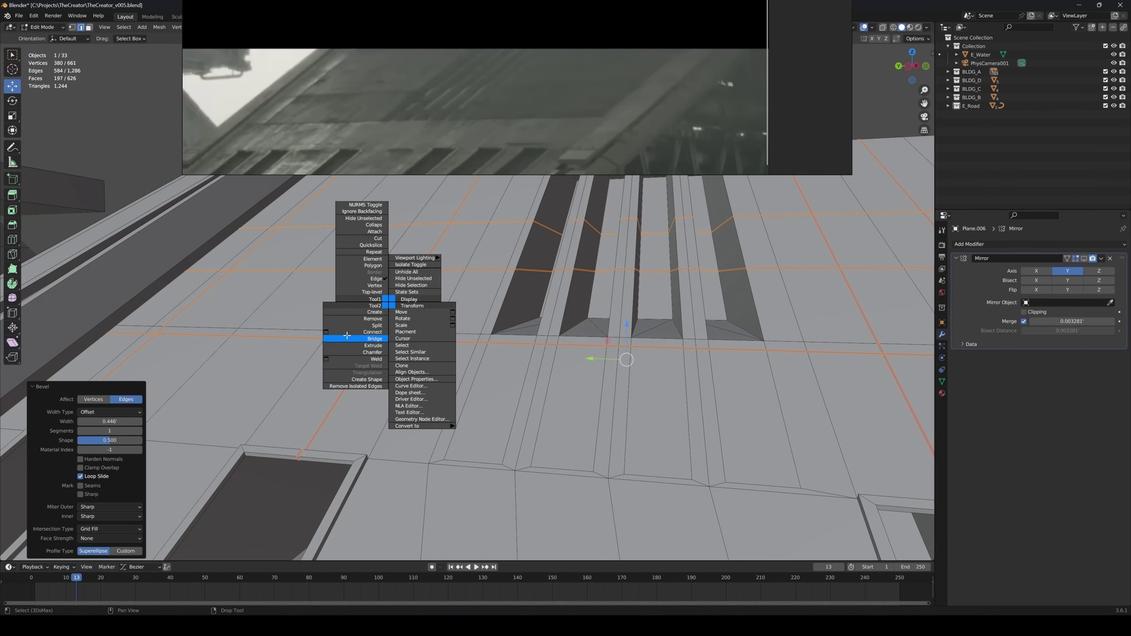
pyautogui.click(352, 346)
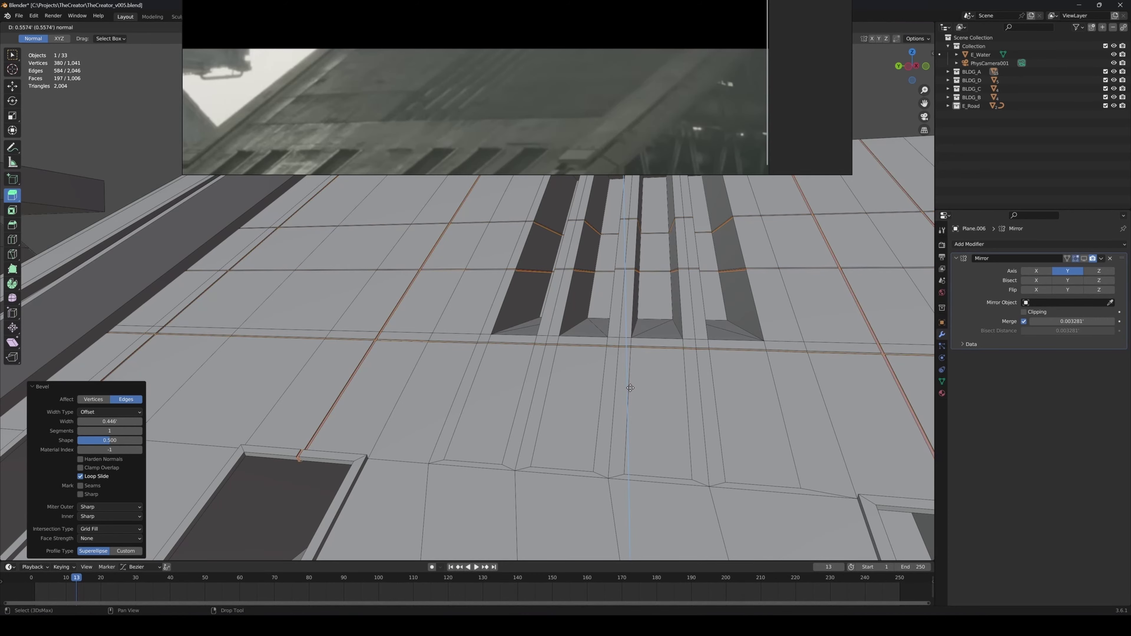
pyautogui.click(631, 389)
pyautogui.press('w')
# Leave mesh editing, clear the selection and inspect the panel's slots and seams without the wireframe overlay
pyautogui.scroll(-5, 623, 389)
pyautogui.keyDown('alt'); pyautogui.moveTo(490, 389); pyautogui.dragTo(624, 392, button='middle'); pyautogui.keyUp('alt')
pyautogui.scroll(3, 624, 392)
pyautogui.moveTo(785, 443); pyautogui.dragTo(494, 407, button='middle')
pyautogui.rightClick(493, 406)
pyautogui.click(494, 401)
pyautogui.scroll(-3, 493, 366)
pyautogui.moveTo(493, 365)
pyautogui.keyDown('alt'); pyautogui.mouseDown(button='middle')
pyautogui.moveTo(534, 299)
pyautogui.moveTo(488, 352)
pyautogui.mouseUp(button='middle'); pyautogui.keyUp('alt')
pyautogui.scroll(2, 488, 352)
pyautogui.press('F4')
pyautogui.hotkey('alt', 'a')
pyautogui.scroll(-3, 508, 395)
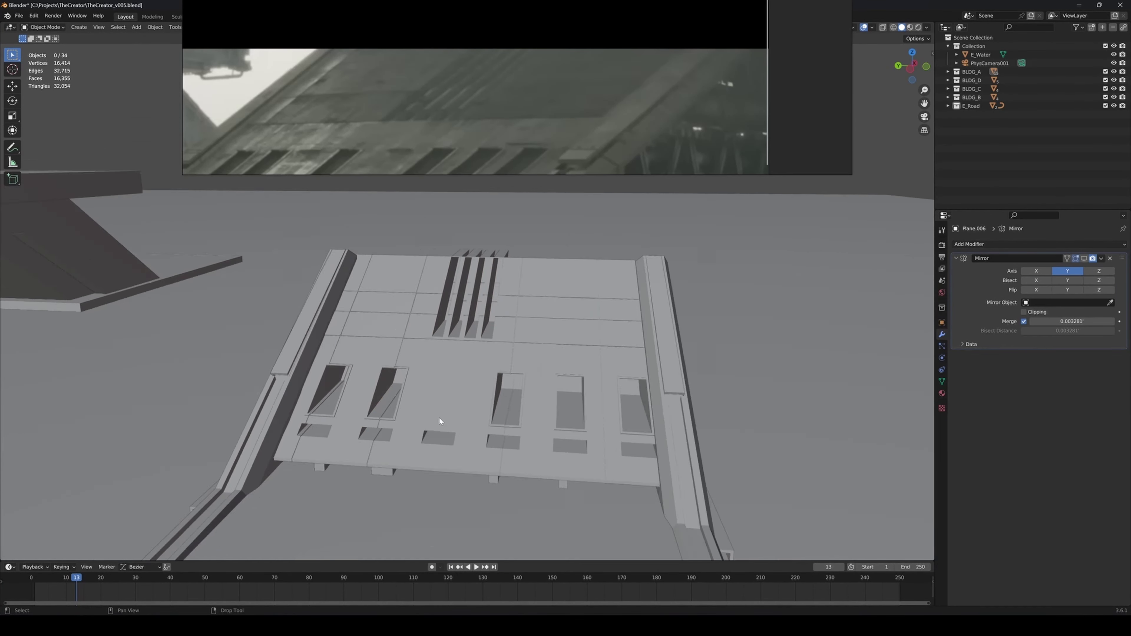
pyautogui.scroll(4, 439, 417)
pyautogui.moveTo(453, 396)
pyautogui.keyDown('alt'); pyautogui.mouseDown(button='middle')
pyautogui.moveTo(427, 383)
pyautogui.moveTo(436, 405)
pyautogui.mouseUp(button='middle'); pyautogui.keyUp('alt')
# Select the sloped building's panel in the camera view and add a Bevel modifier to it
pyautogui.press('F4')
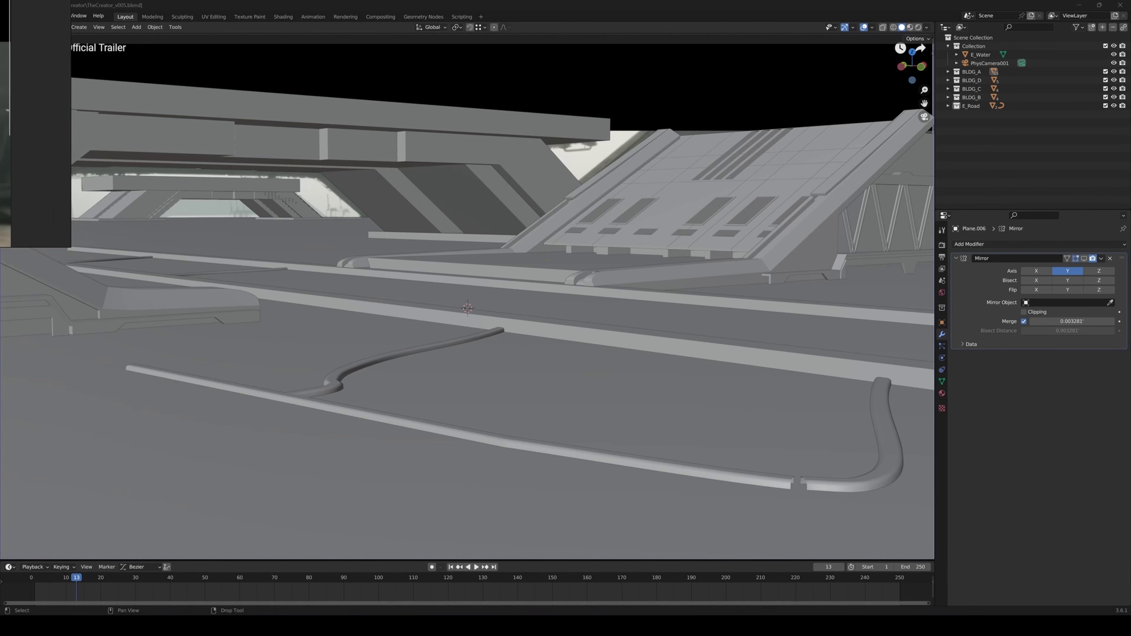
pyautogui.click(744, 191)
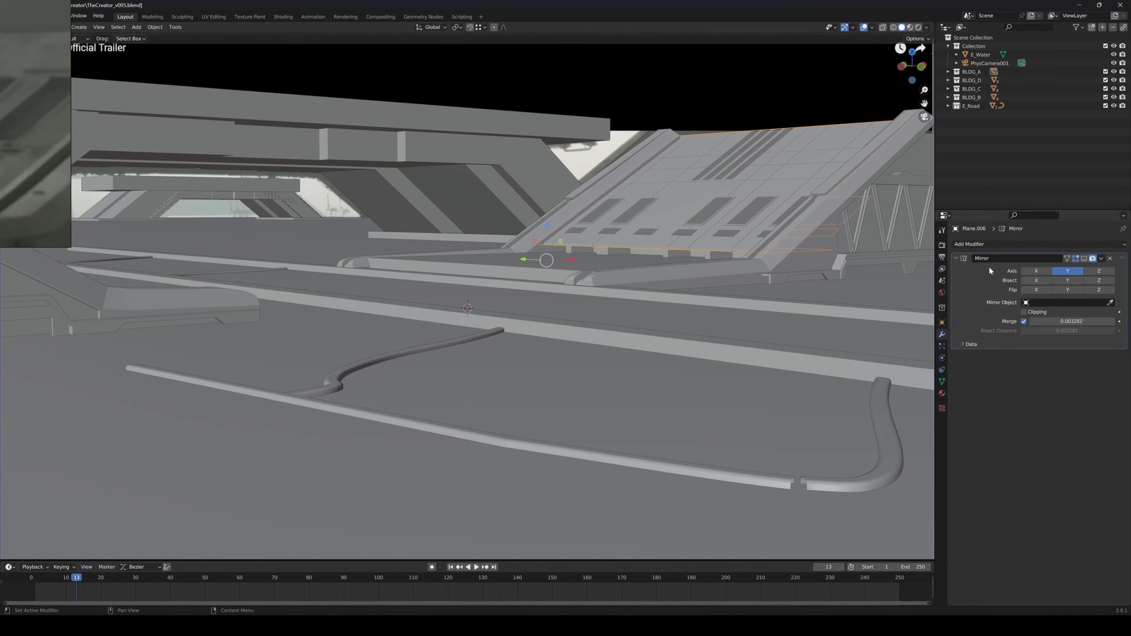
pyautogui.press('F3')
pyautogui.write('bevel')
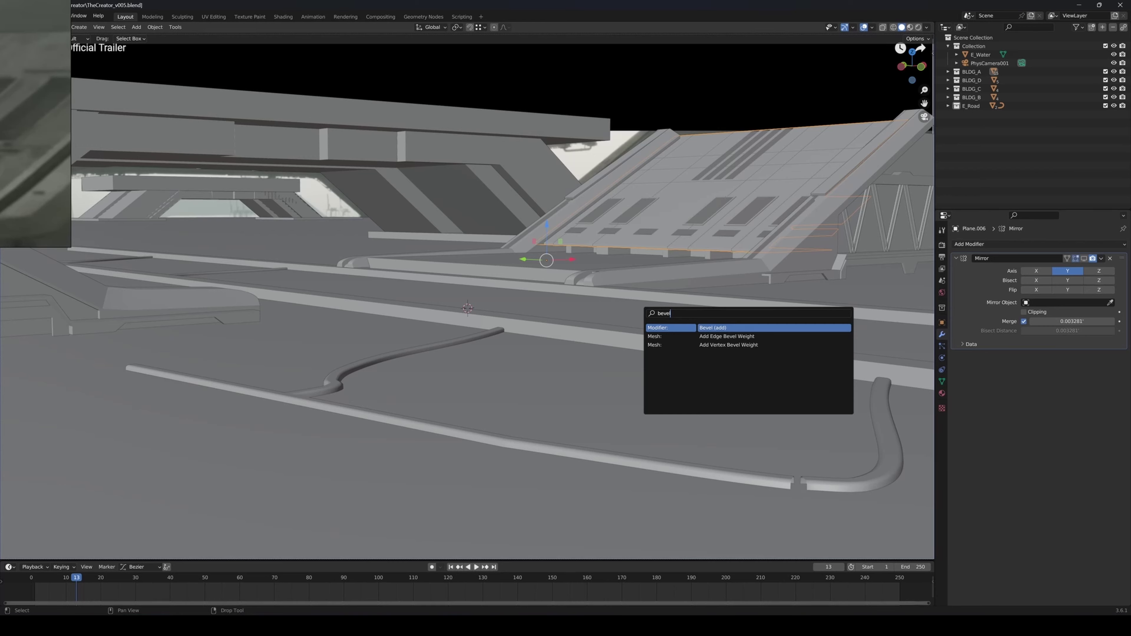
pyautogui.press('Return')
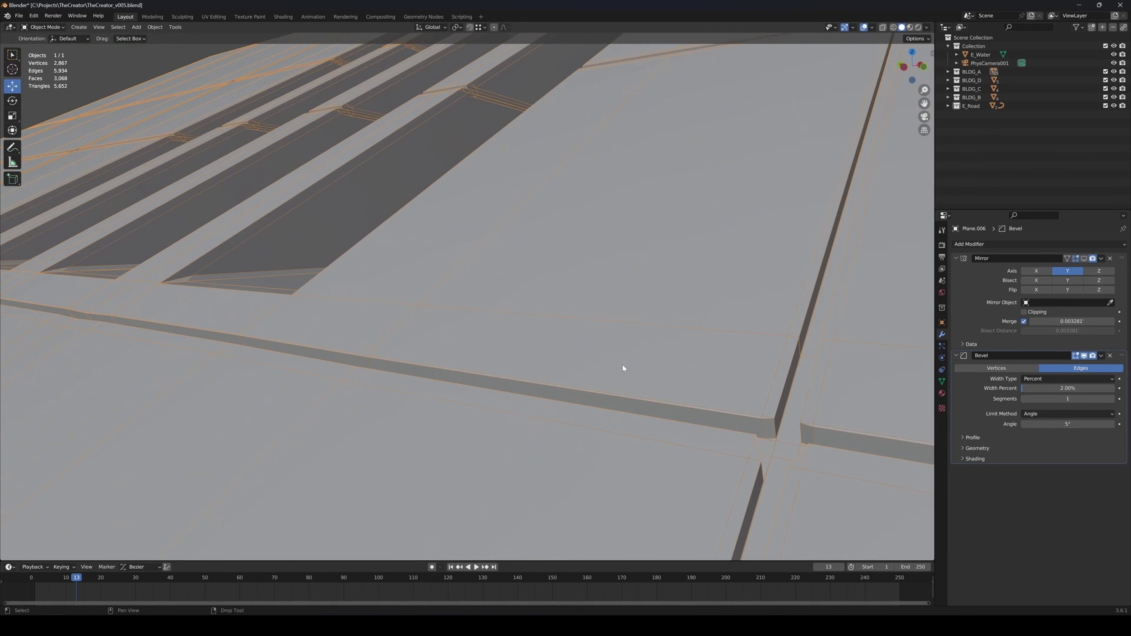
# Set the panel bevel's width type to Absolute and its segments to 4
pyautogui.moveTo(622, 363); pyautogui.dragTo(671, 406, button='middle')
pyautogui.scroll(5, 537, 332)
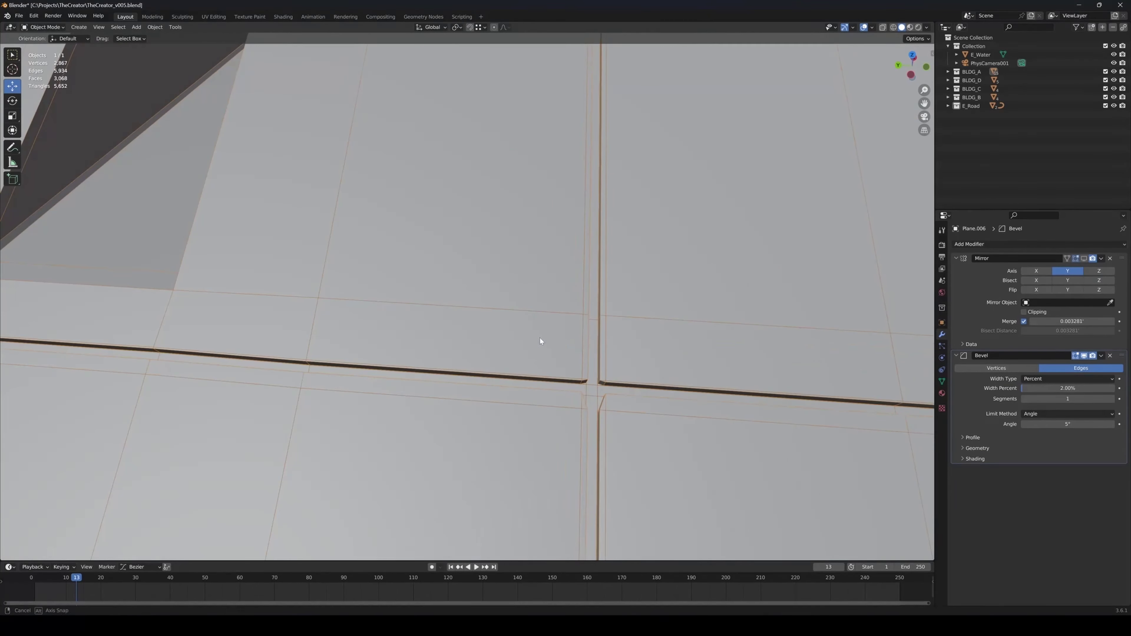
pyautogui.click(1059, 379)
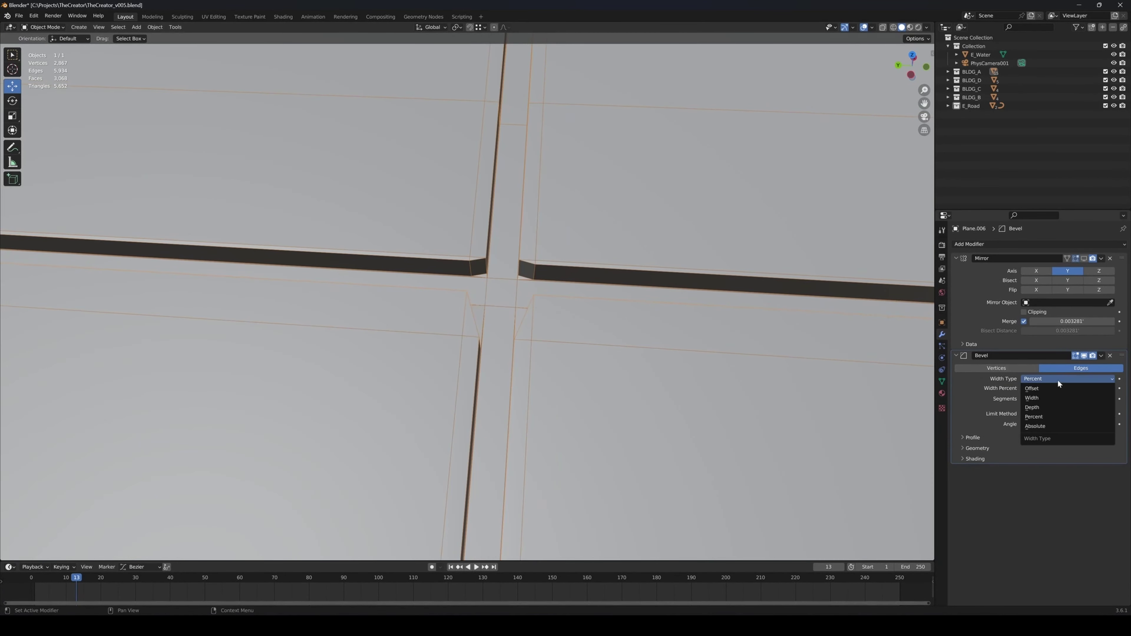
pyautogui.click(1050, 426)
pyautogui.doubleClick(1056, 399)
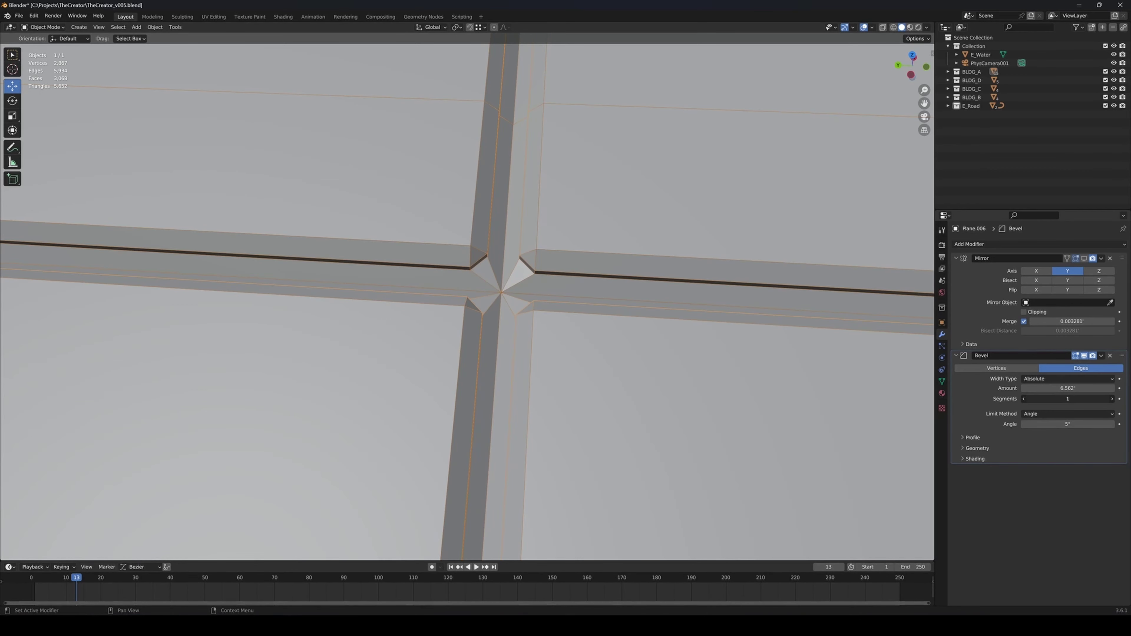
pyautogui.write('4')
pyautogui.press('Return')
# Inspect the beveled seams, slots and window frames of the panel without the wireframe overlay
pyautogui.keyDown('shift'); pyautogui.moveTo(329, 249); pyautogui.dragTo(505, 332, button='middle'); pyautogui.keyUp('shift')
pyautogui.scroll(-5, 506, 333)
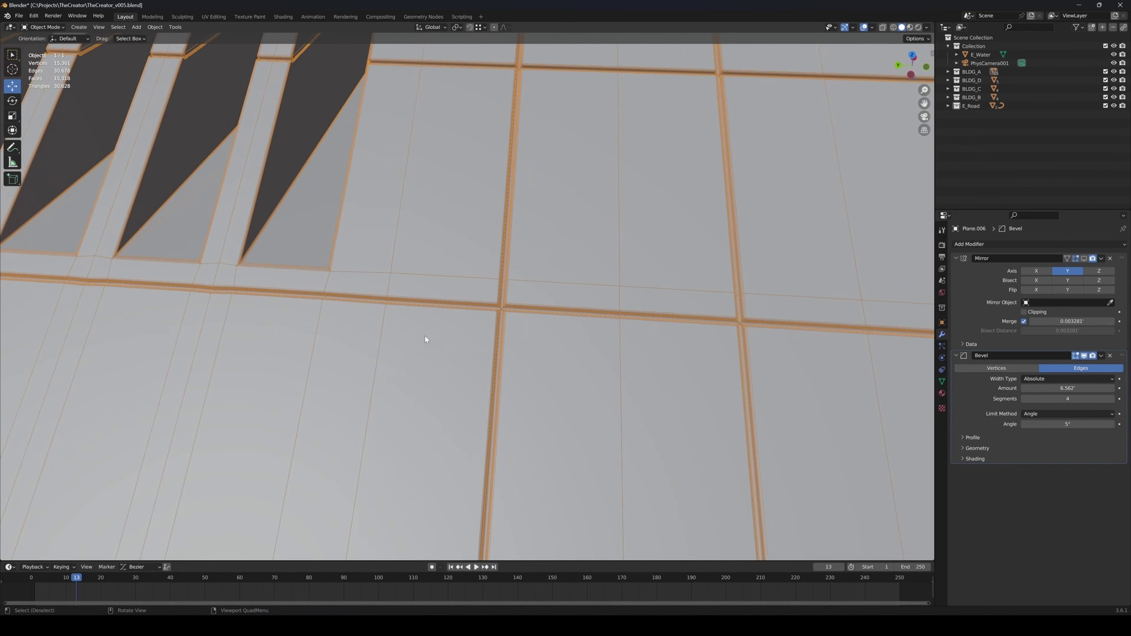
pyautogui.press('F4')
pyautogui.keyDown('alt'); pyautogui.moveTo(425, 336); pyautogui.dragTo(463, 322, button='middle'); pyautogui.keyUp('alt')
pyautogui.scroll(3, 463, 323)
pyautogui.moveTo(403, 267); pyautogui.dragTo(354, 308, button='middle')
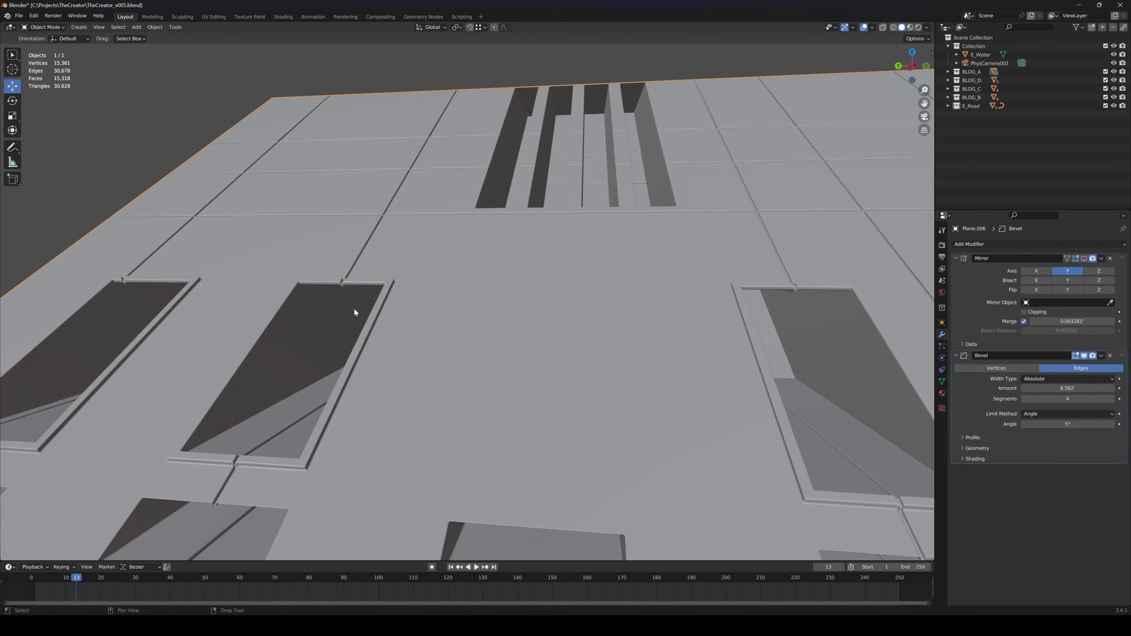
pyautogui.scroll(3, 417, 158)
pyautogui.scroll(-3, 299, 321)
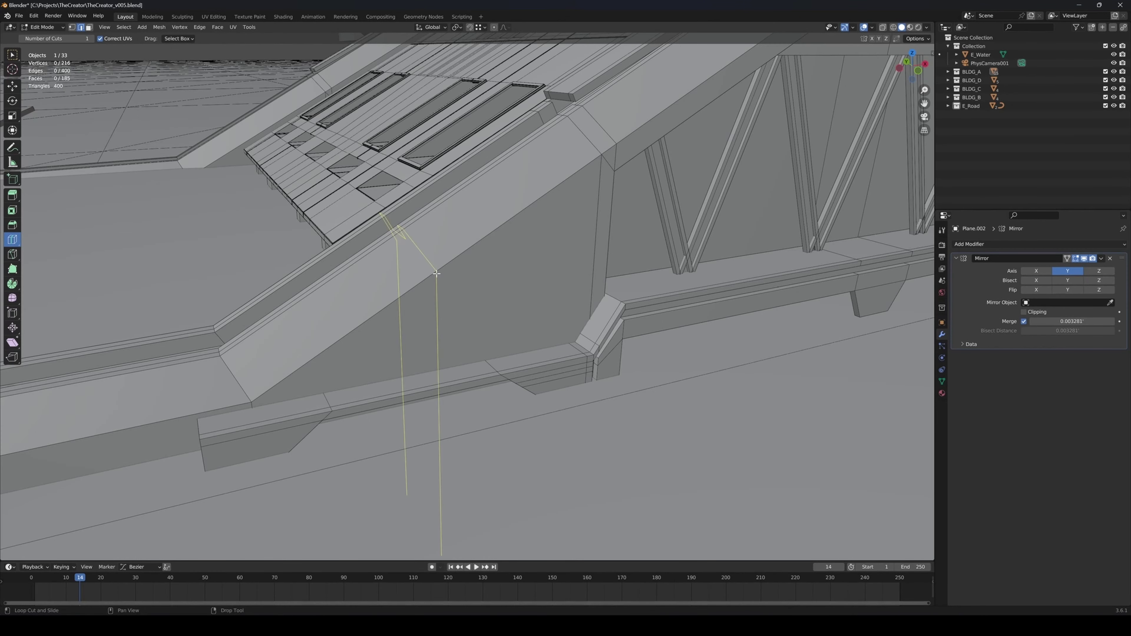
# Cut two crosswise edge loops through the lower part of the sloped side frame and its triangular wall
pyautogui.moveTo(437, 273); pyautogui.dragTo(383, 320)
pyautogui.moveTo(450, 295); pyautogui.dragTo(450, 297)
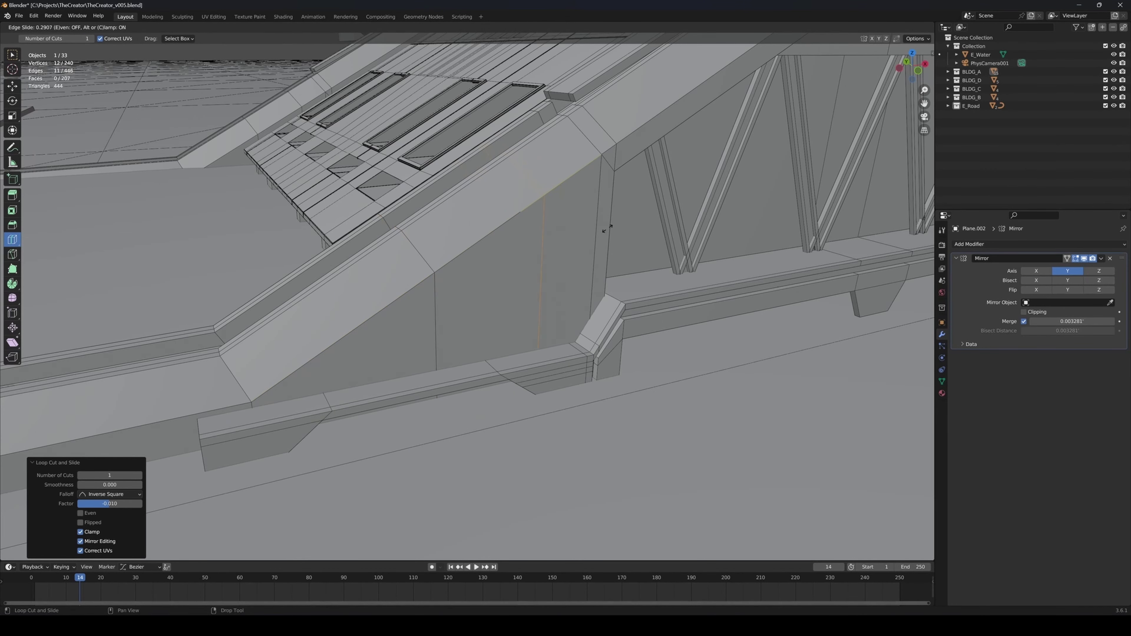
pyautogui.press('Tab')
pyautogui.press('Tab')
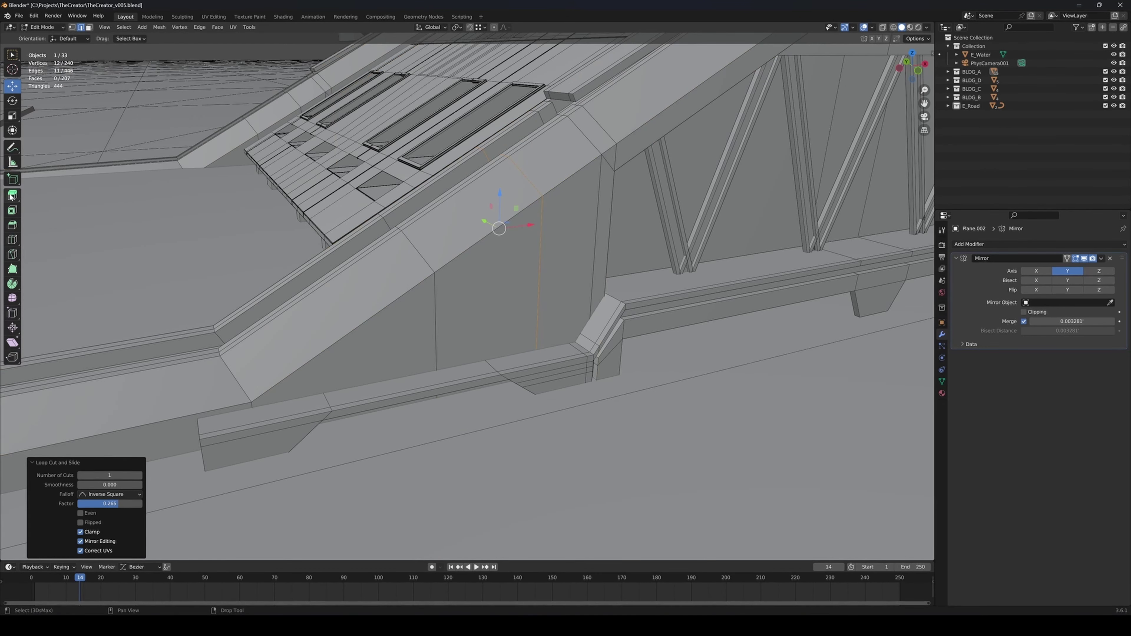
pyautogui.click(12, 239)
pyautogui.keyDown('alt'); pyautogui.moveTo(583, 306); pyautogui.dragTo(539, 297, button='middle'); pyautogui.keyUp('alt')
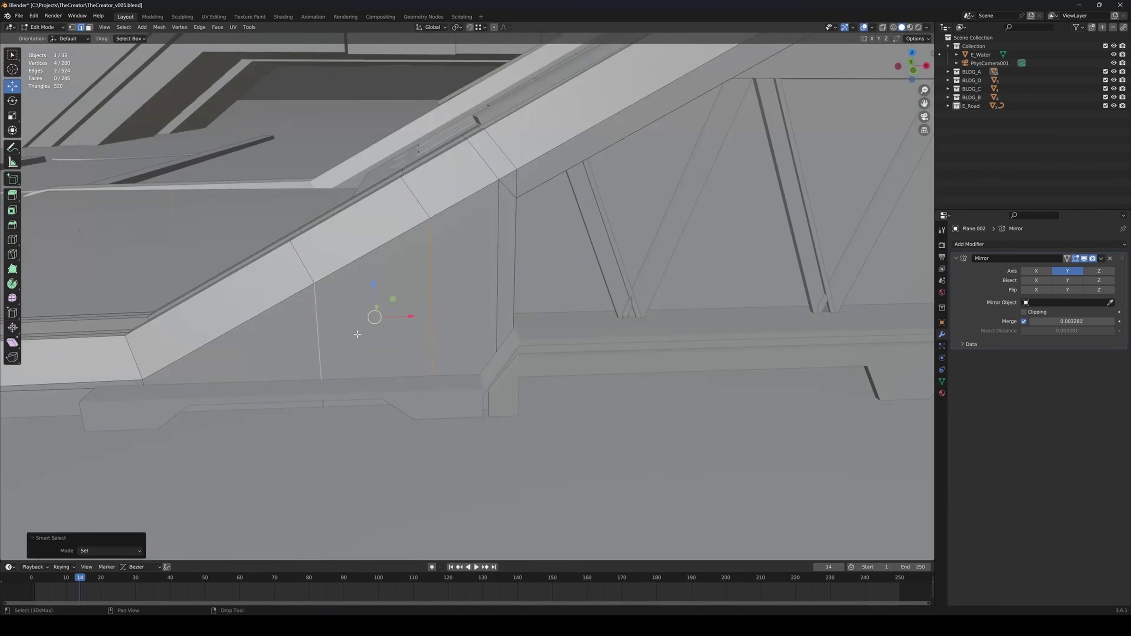
# Select the two crosswise edge loops on the side frame and bevel them into strips about 9.7 ft wide
pyautogui.keyDown('ctrl'); pyautogui.doubleClick(432, 330); pyautogui.keyUp('ctrl')
pyautogui.rightClick(513, 329)
pyautogui.click(459, 378)
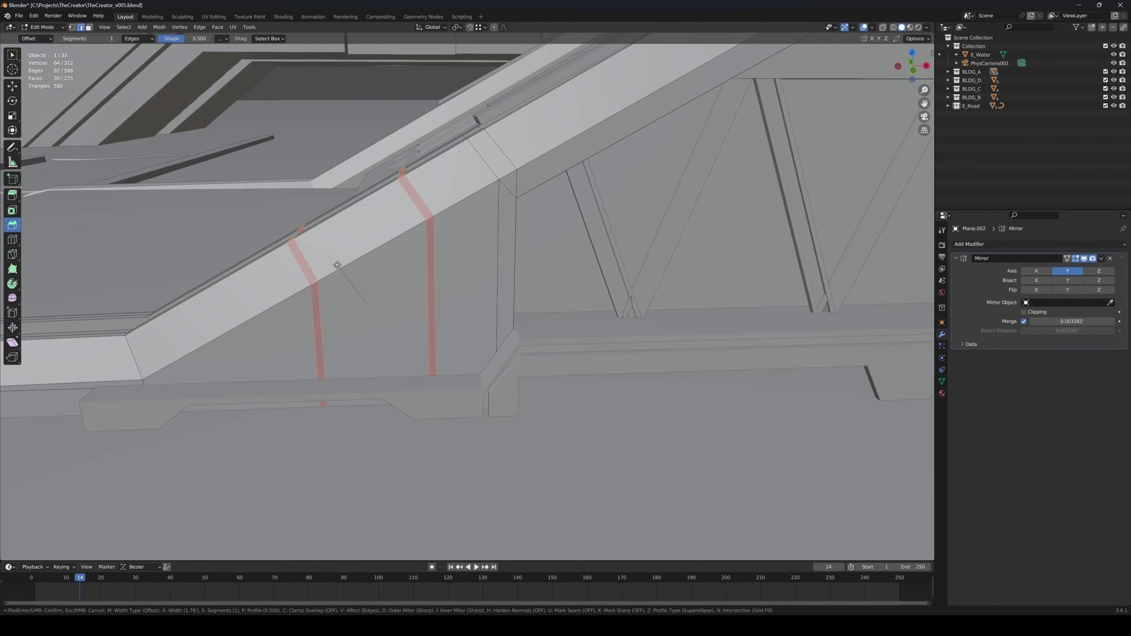
pyautogui.click(321, 261)
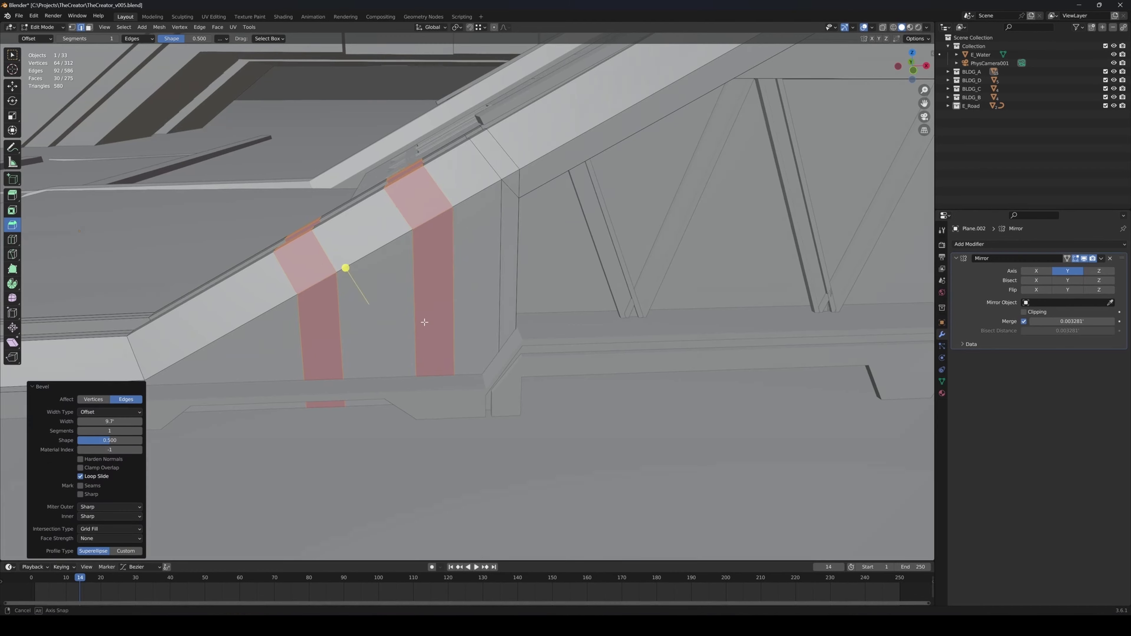
pyautogui.rightClick(424, 321)
# Try to cut a lengthwise edge loop along the side wall, flatten it with a Z scale of 0 and lower it
pyautogui.moveTo(424, 321)
pyautogui.keyDown('alt'); pyautogui.mouseDown(button='middle')
pyautogui.moveTo(470, 309)
pyautogui.moveTo(418, 315)
pyautogui.mouseUp(button='middle'); pyautogui.keyUp('alt')
pyautogui.click(417, 316)
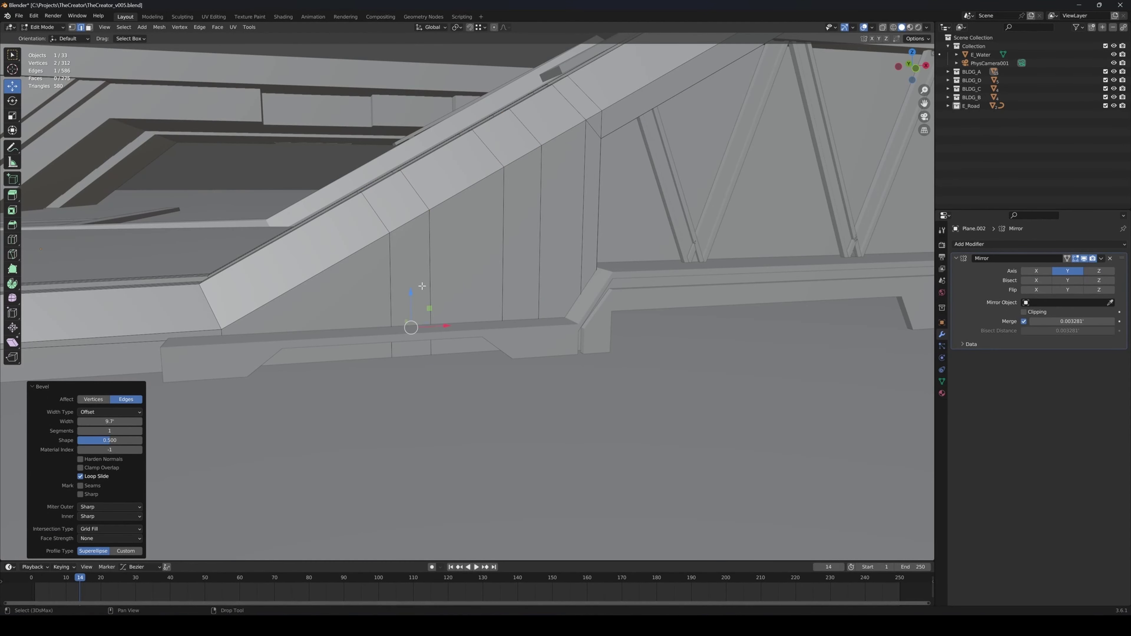
pyautogui.press('q')
pyautogui.click(318, 333)
pyautogui.click(14, 240)
pyautogui.moveTo(434, 290); pyautogui.dragTo(430, 298)
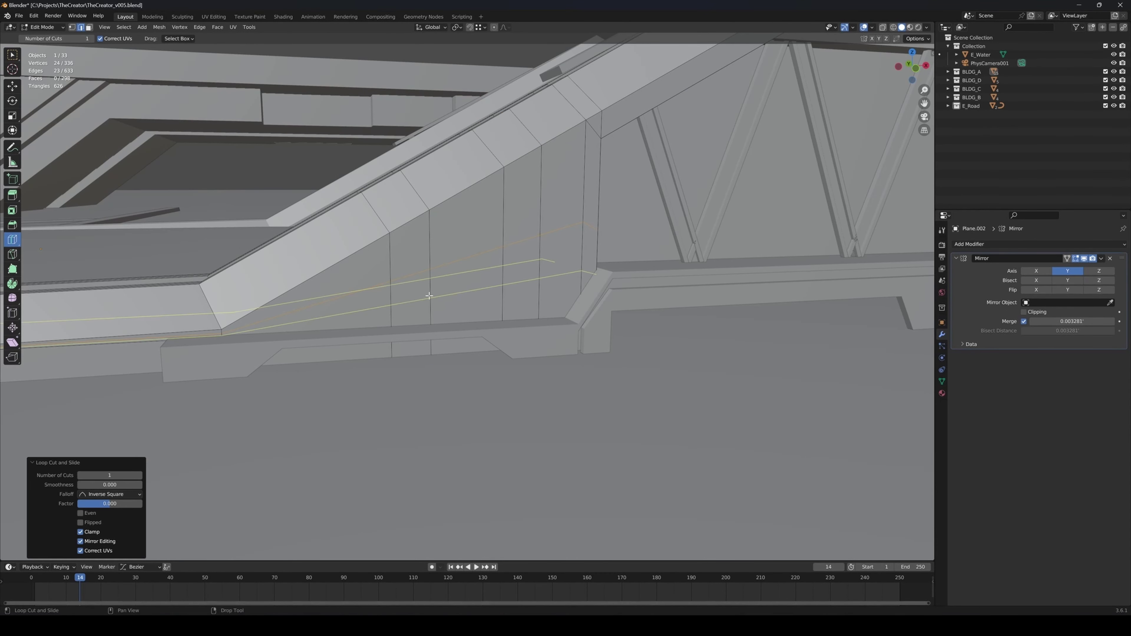
pyautogui.press('r')
pyautogui.moveTo(48, 259); pyautogui.dragTo(54, 295)
pyautogui.doubleClick(110, 523)
pyautogui.write('0')
pyautogui.press('Return')
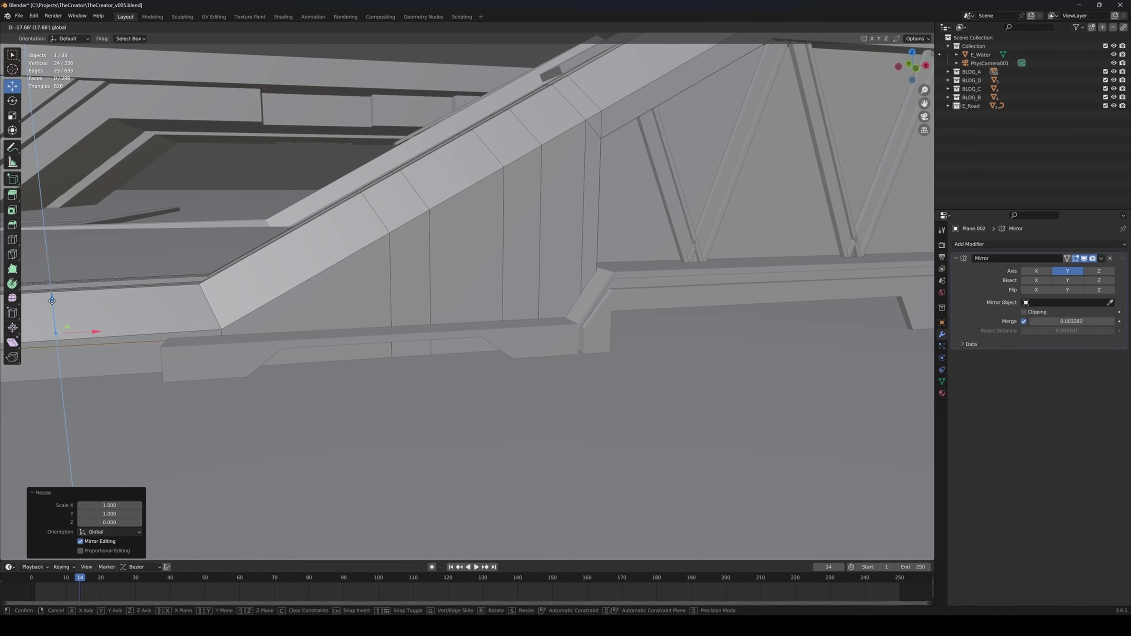
# Lower the side wall's selected vertices about 7.97 ft along Z and select wall faces around the vertical strips
pyautogui.moveTo(530, 325); pyautogui.dragTo(578, 314, button='middle')
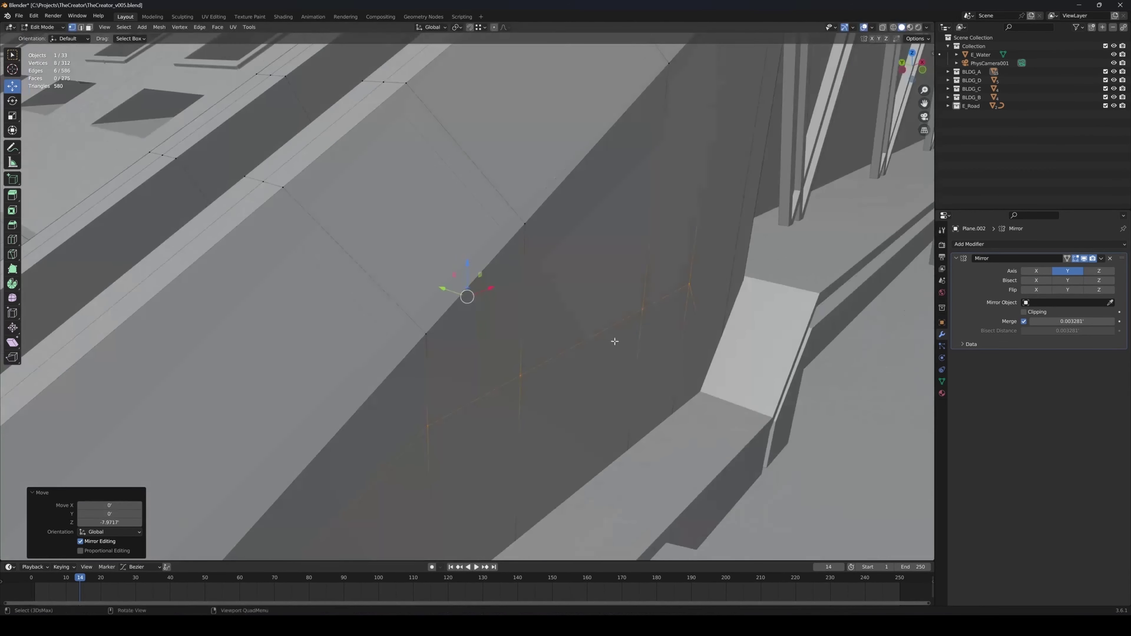
pyautogui.press('4')
pyautogui.click(595, 298)
pyautogui.keyDown('ctrl'); pyautogui.click(431, 349); pyautogui.keyUp('ctrl')
pyautogui.rightClick(578, 314)
pyautogui.click(541, 306)
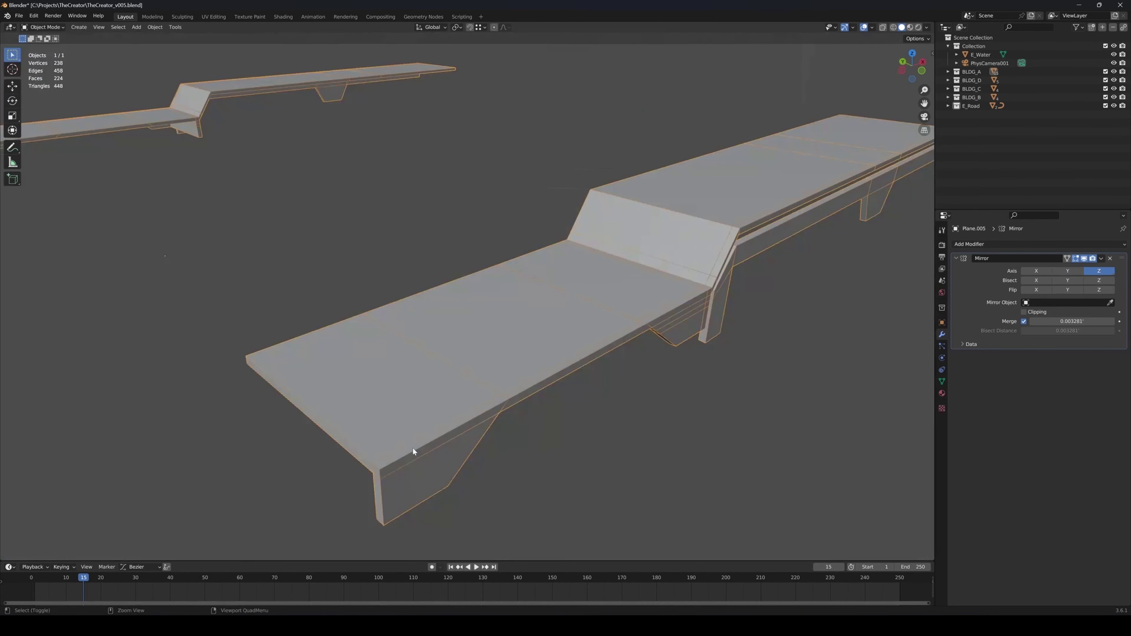
# Copy and paste the isolated stepped ledge, and open the copy alone for face editing
pyautogui.hotkey('ctrl', 'c')
pyautogui.hotkey('ctrl', 'v')
pyautogui.click(389, 448)
pyautogui.press('w')
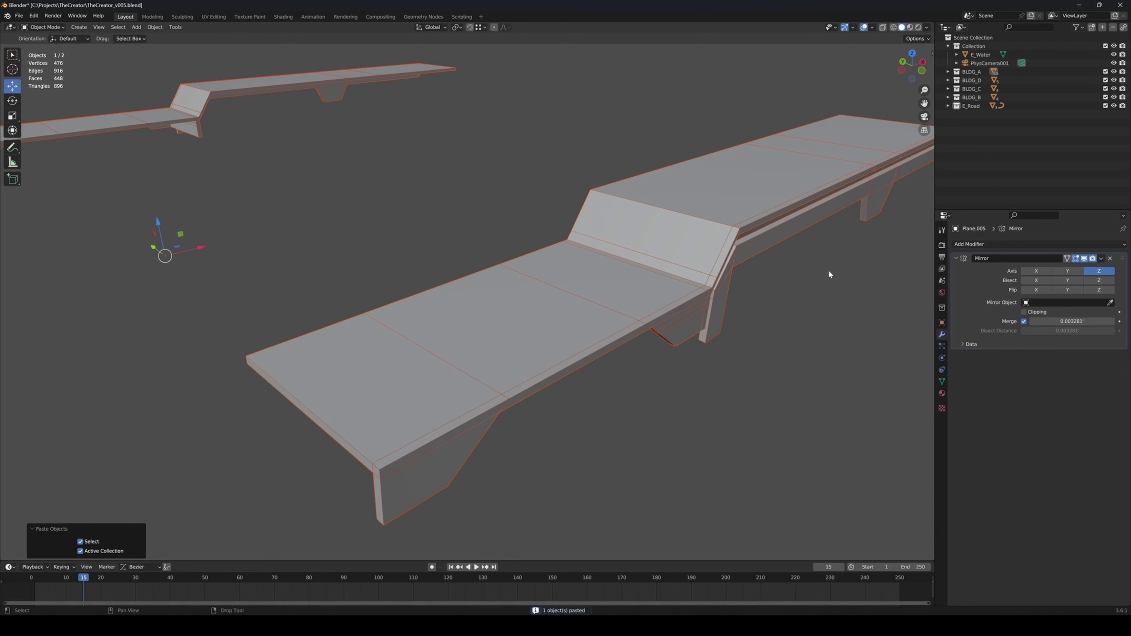
pyautogui.rightClick(664, 192)
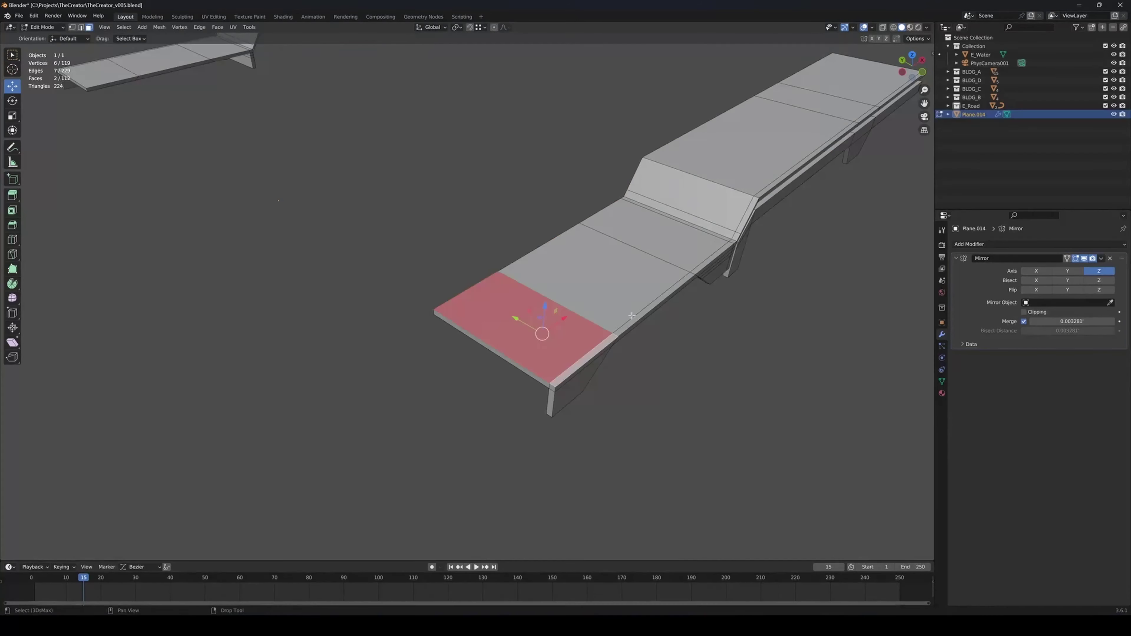
# Select the ledge copy's top faces along its full length, invert the selection and delete all other faces
pyautogui.press('q')
pyautogui.keyDown('ctrl'); pyautogui.click(633, 320); pyautogui.keyUp('ctrl')
pyautogui.keyDown('ctrl'); pyautogui.click(636, 308); pyautogui.keyUp('ctrl')
pyautogui.keyDown('ctrl'); pyautogui.click(695, 259); pyautogui.keyUp('ctrl')
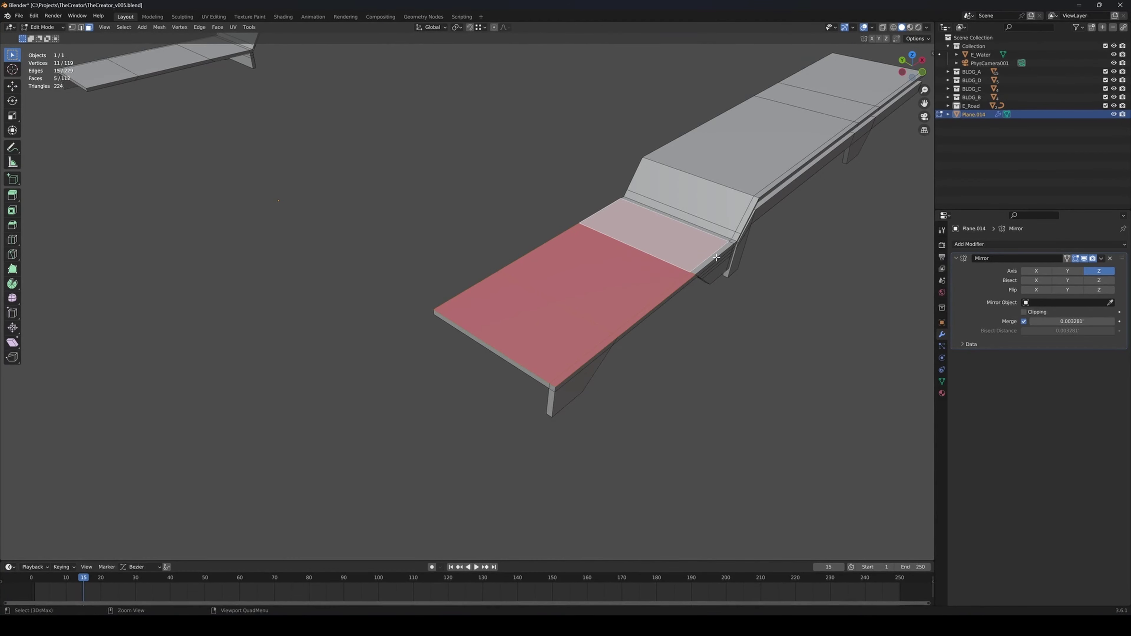
pyautogui.keyDown('ctrl'); pyautogui.click(709, 261); pyautogui.keyUp('ctrl')
pyautogui.keyDown('ctrl'); pyautogui.click(733, 241); pyautogui.keyUp('ctrl')
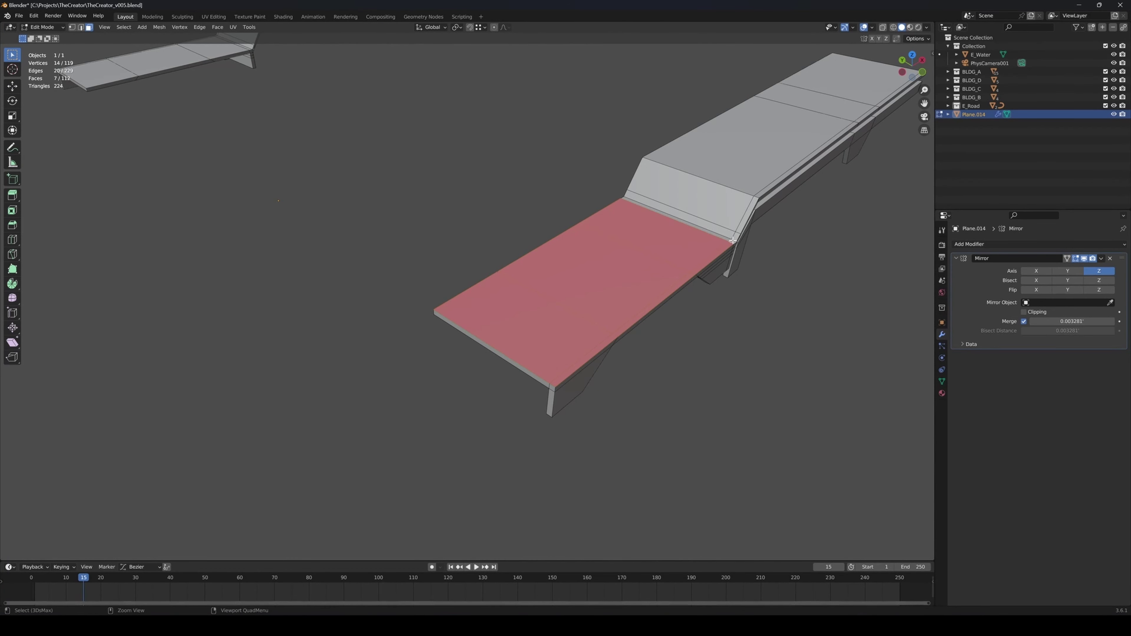
pyautogui.keyDown('ctrl'); pyautogui.click(760, 170); pyautogui.keyUp('ctrl')
pyautogui.scroll(2, 768, 201)
pyautogui.keyDown('ctrl'); pyautogui.click(759, 218); pyautogui.keyUp('ctrl')
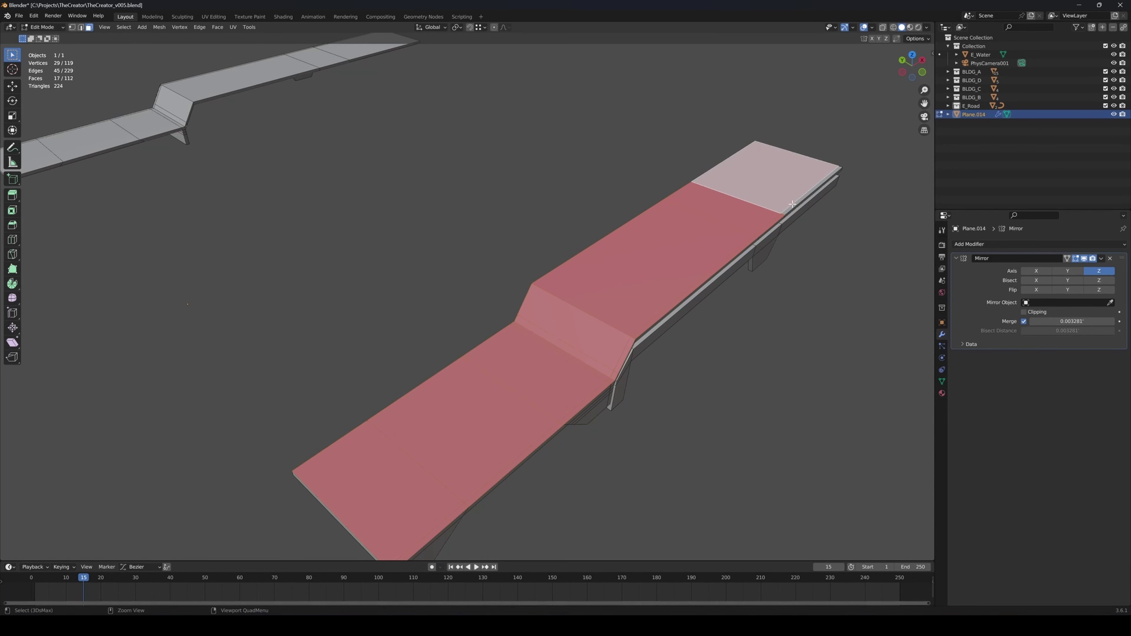
pyautogui.keyDown('ctrl'); pyautogui.click(772, 172); pyautogui.keyUp('ctrl')
pyautogui.moveTo(728, 329); pyautogui.dragTo(468, 291, button='middle')
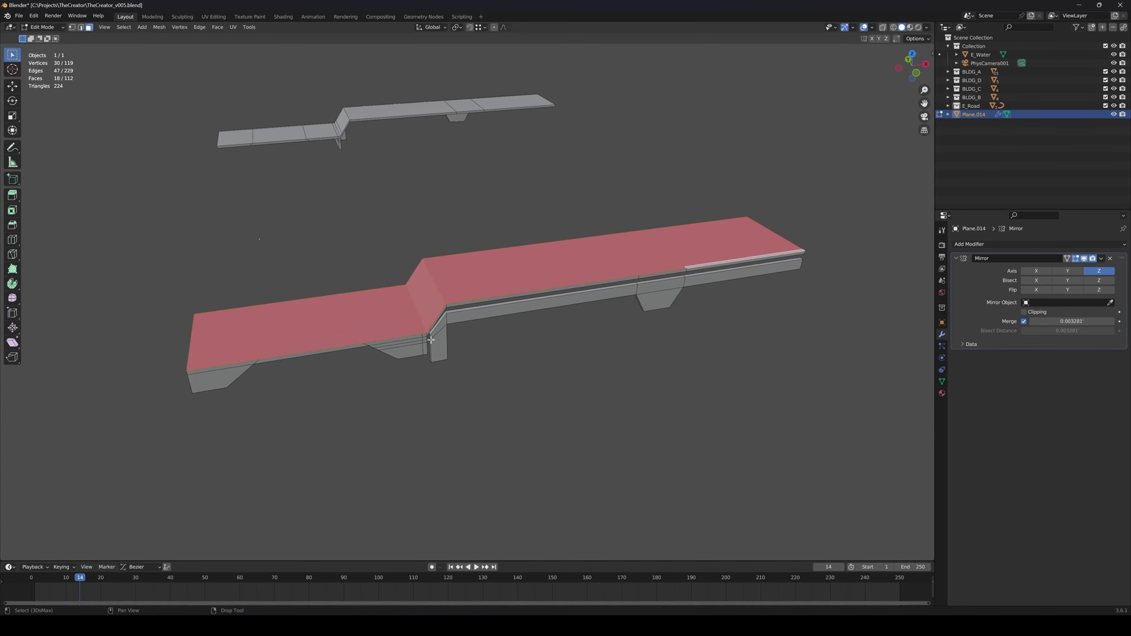
pyautogui.keyDown('alt'); pyautogui.moveTo(431, 340); pyautogui.dragTo(451, 339, button='middle'); pyautogui.keyUp('alt')
pyautogui.scroll(-3, 451, 339)
pyautogui.hotkey('ctrl', 'i')
pyautogui.press('Delete')
# Cut a crosswise edge loop close to each short end of the stepped top strip
pyautogui.scroll(3, 490, 312)
pyautogui.moveTo(298, 349); pyautogui.dragTo(477, 345, button='middle')
pyautogui.keyDown('alt'); pyautogui.moveTo(476, 345); pyautogui.dragTo(494, 377, button='middle'); pyautogui.keyUp('alt')
pyautogui.press('2')
pyautogui.click(12, 240)
pyautogui.moveTo(470, 435); pyautogui.dragTo(459, 453)
pyautogui.keyDown('alt'); pyautogui.moveTo(647, 419); pyautogui.dragTo(701, 266, button='middle'); pyautogui.keyUp('alt')
pyautogui.moveTo(702, 267); pyautogui.dragTo(760, 251)
pyautogui.press('w')
# Switch the top strip to face selection and bring up its modeling commands
pyautogui.scroll(-2, 606, 384)
pyautogui.moveTo(606, 384); pyautogui.dragTo(654, 368, button='middle')
pyautogui.press('4')
pyautogui.rightClick(573, 383)
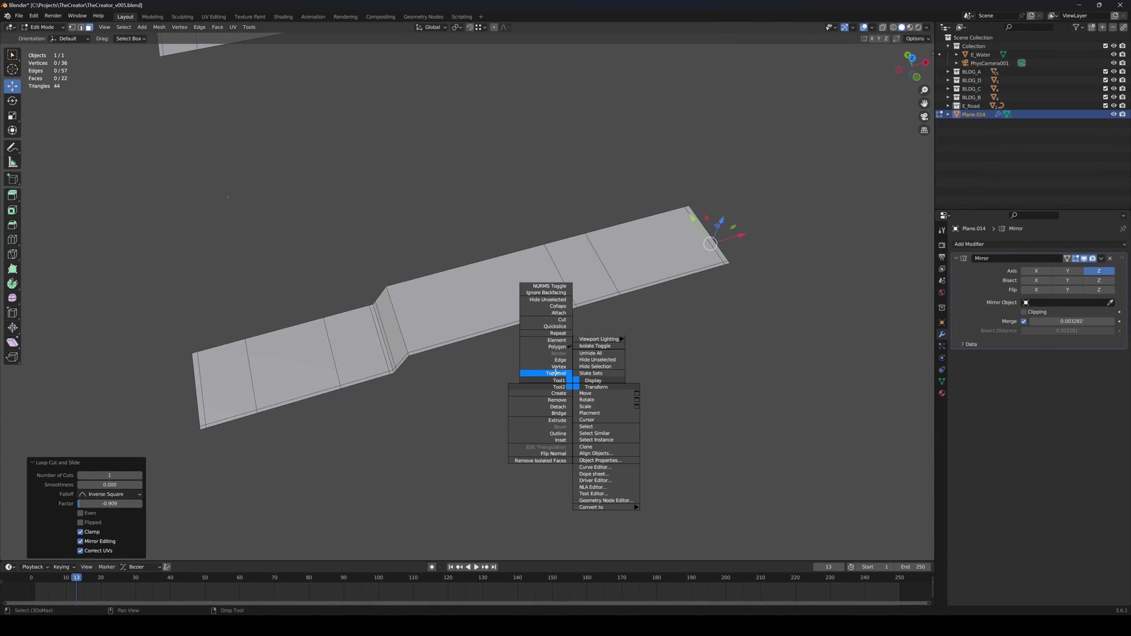